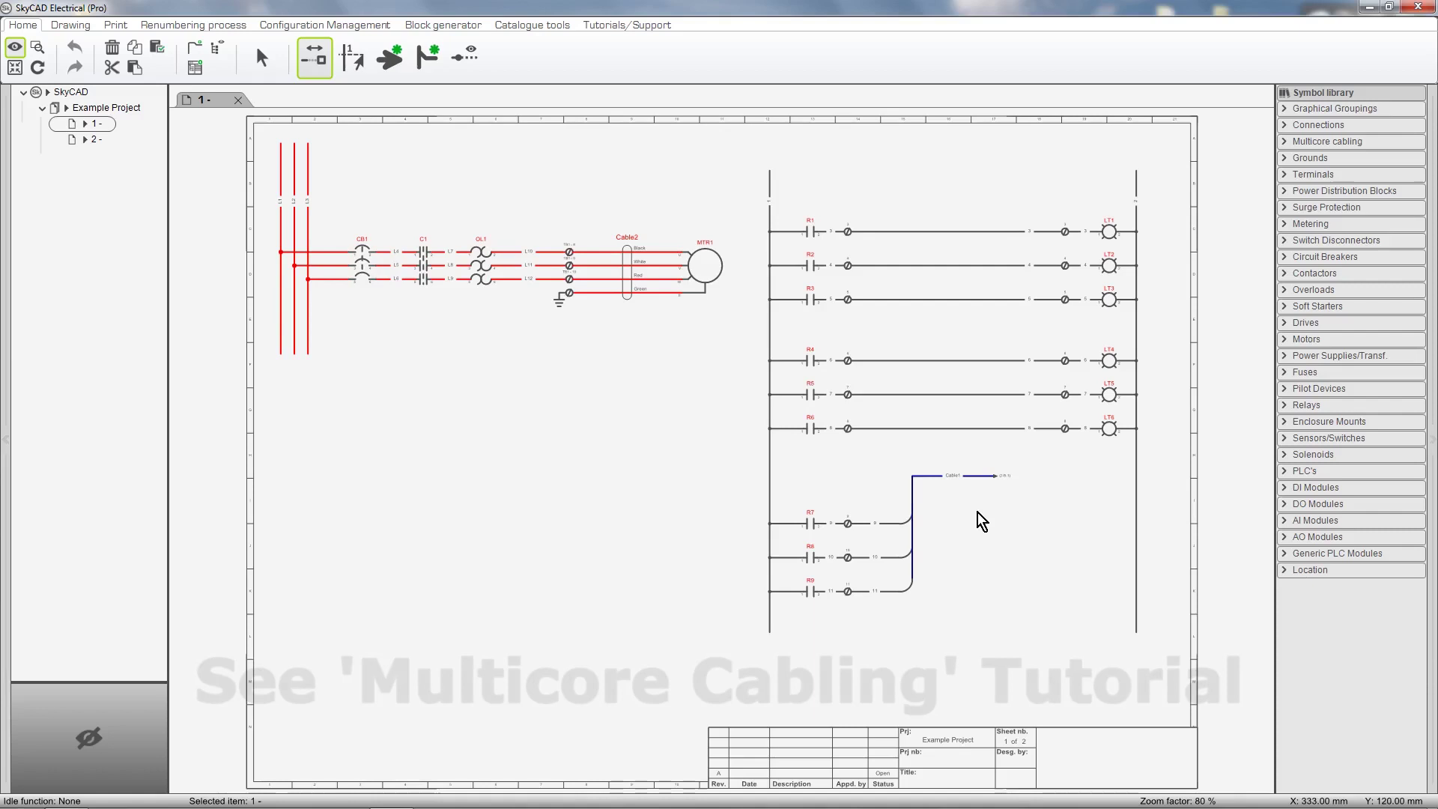
# Zoom in and pan past Cable2 and motor MTR1 to rungs R1–R5 with lamps LT1–LT5
pyautogui.scroll(5, 977, 513)
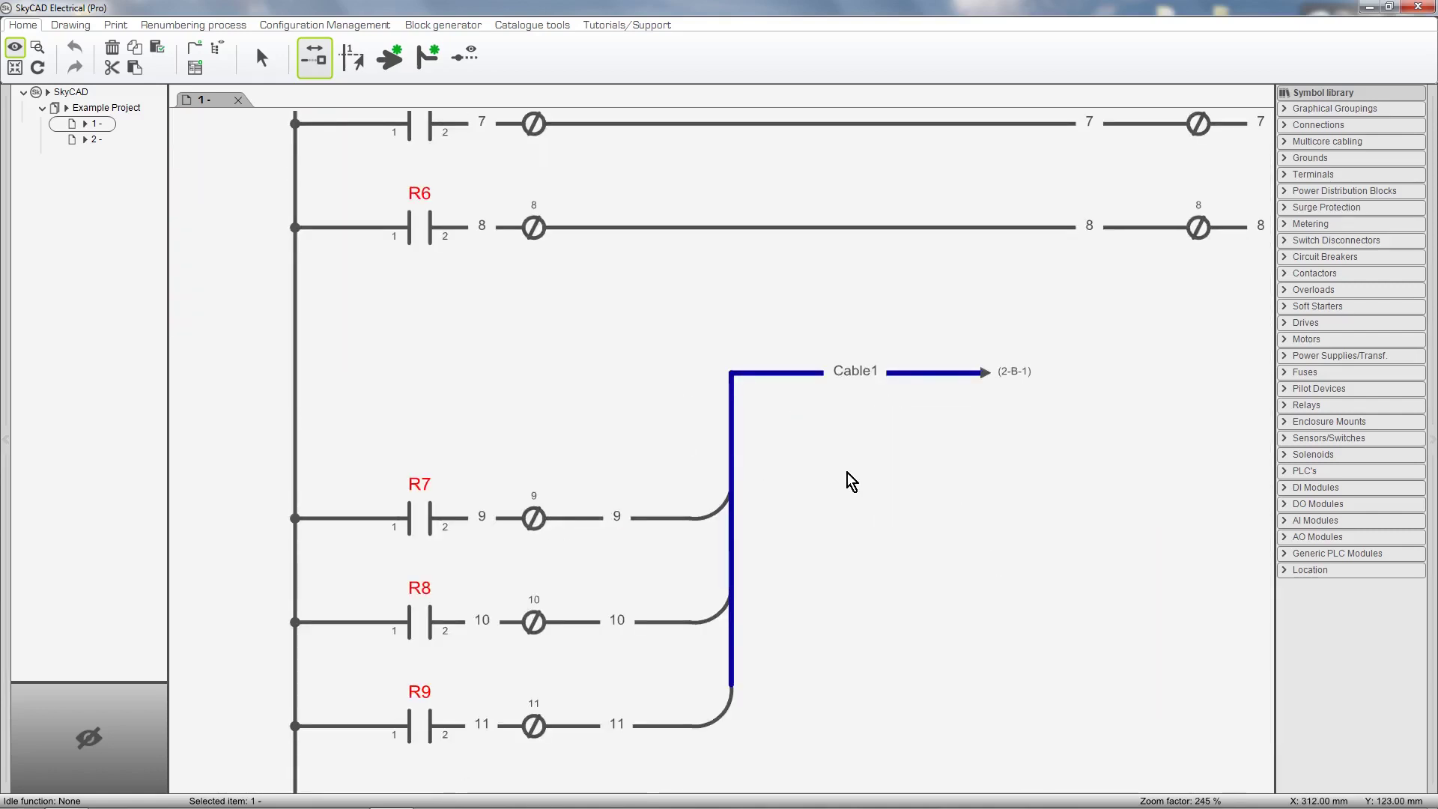
pyautogui.moveTo(221, 199); pyautogui.dragTo(908, 743, button='middle')
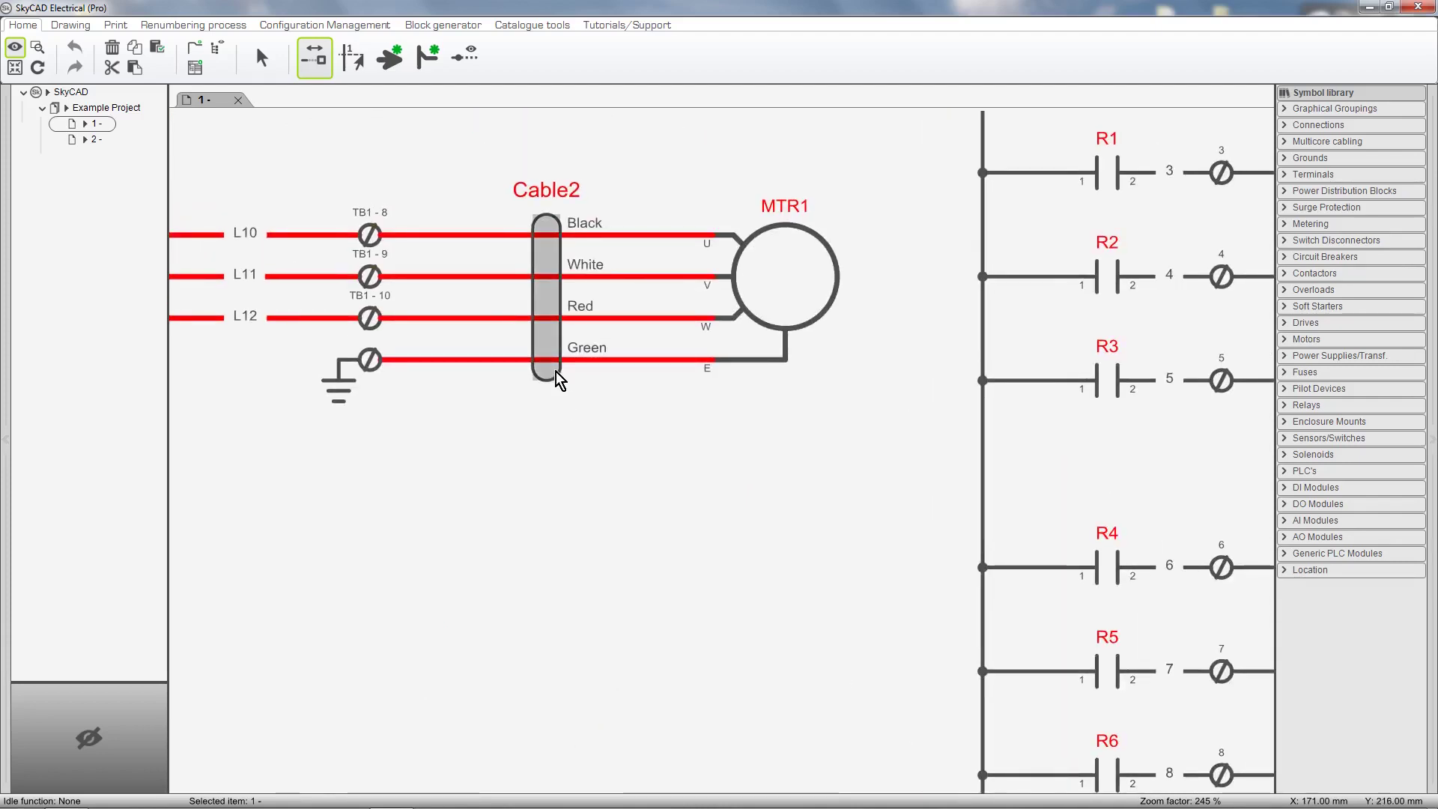
pyautogui.moveTo(1149, 359); pyautogui.dragTo(326, 452, button='middle')
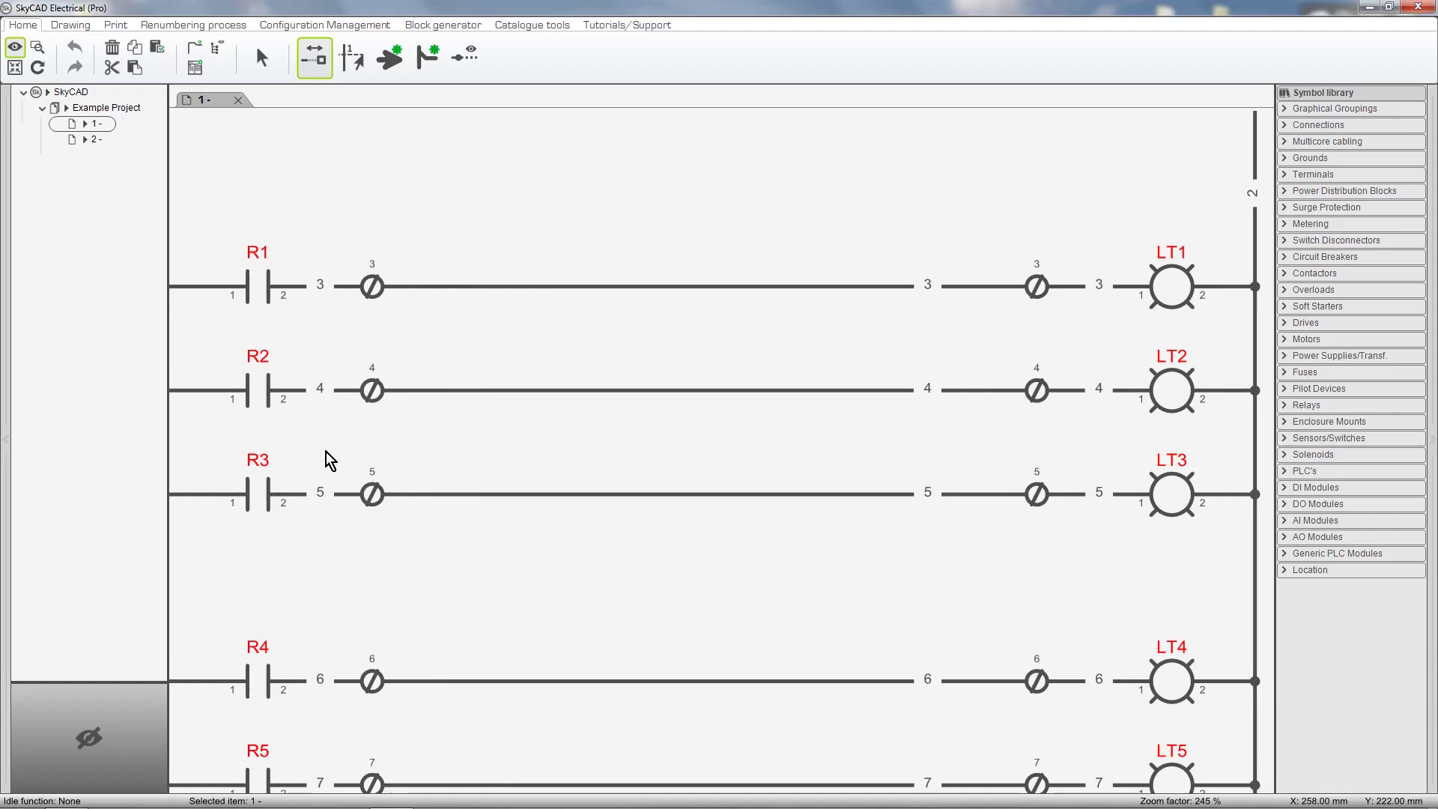
# Place a multicore cable indicator from the R1 wire to below the R3 wire
pyautogui.click(1412, 142)
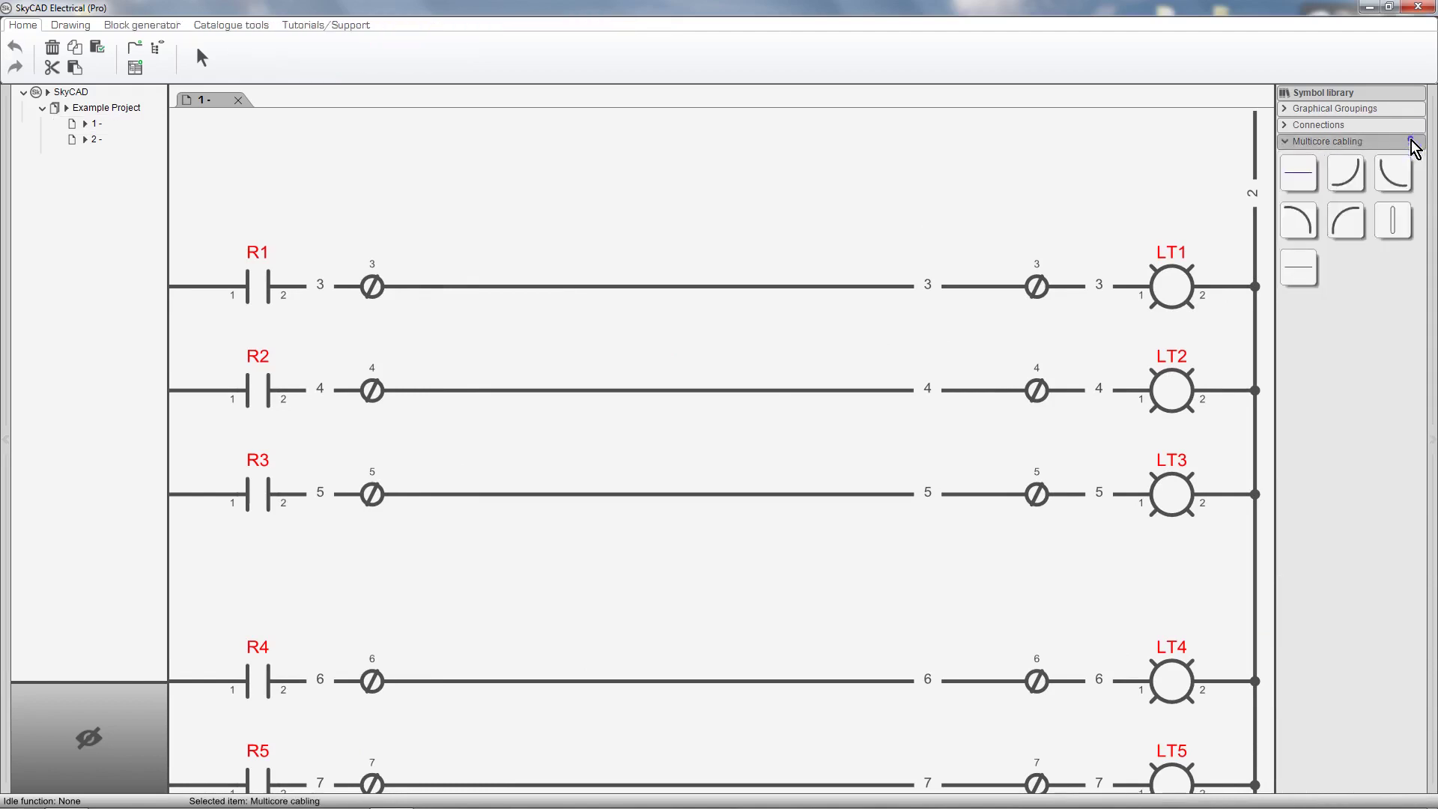
pyautogui.click(1405, 235)
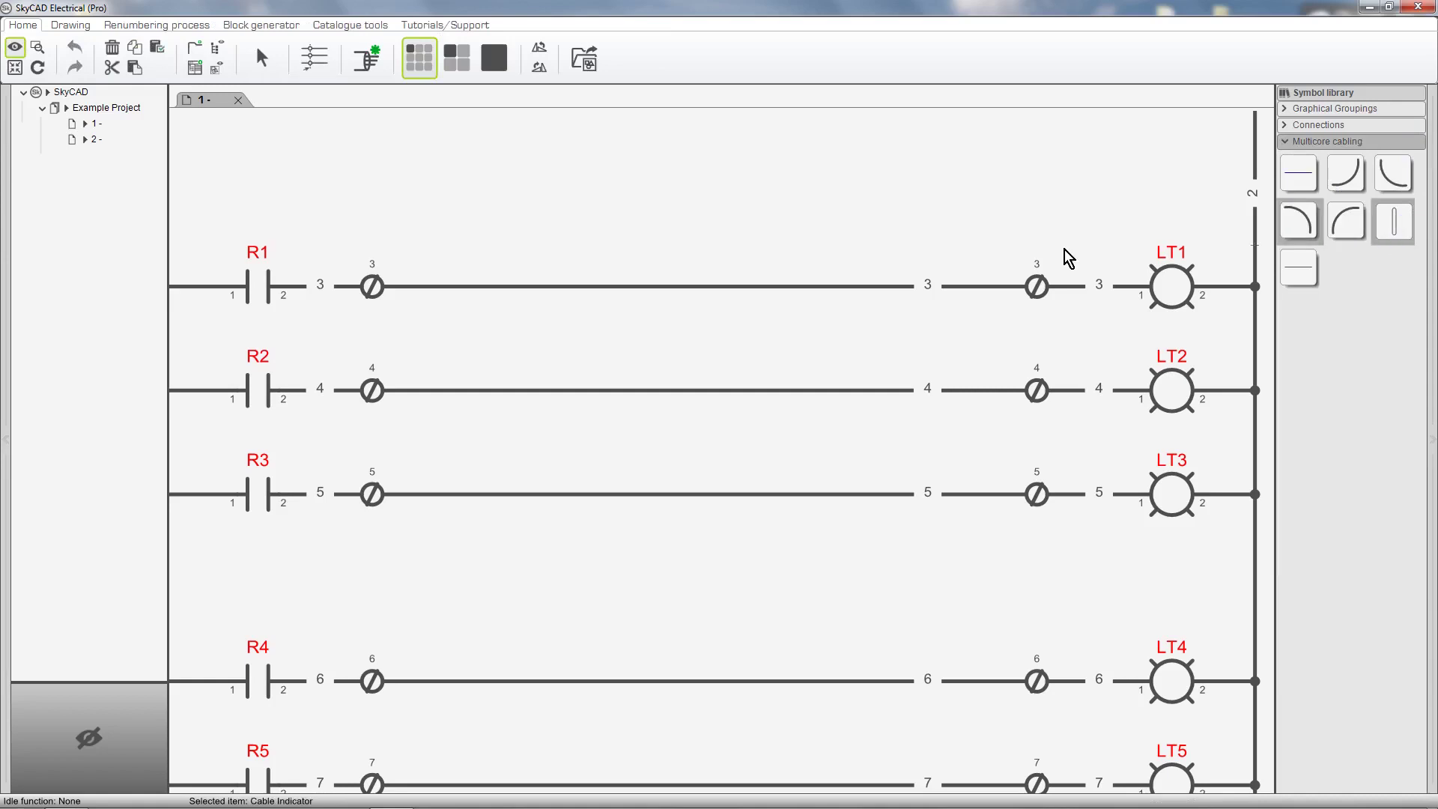
pyautogui.click(694, 267)
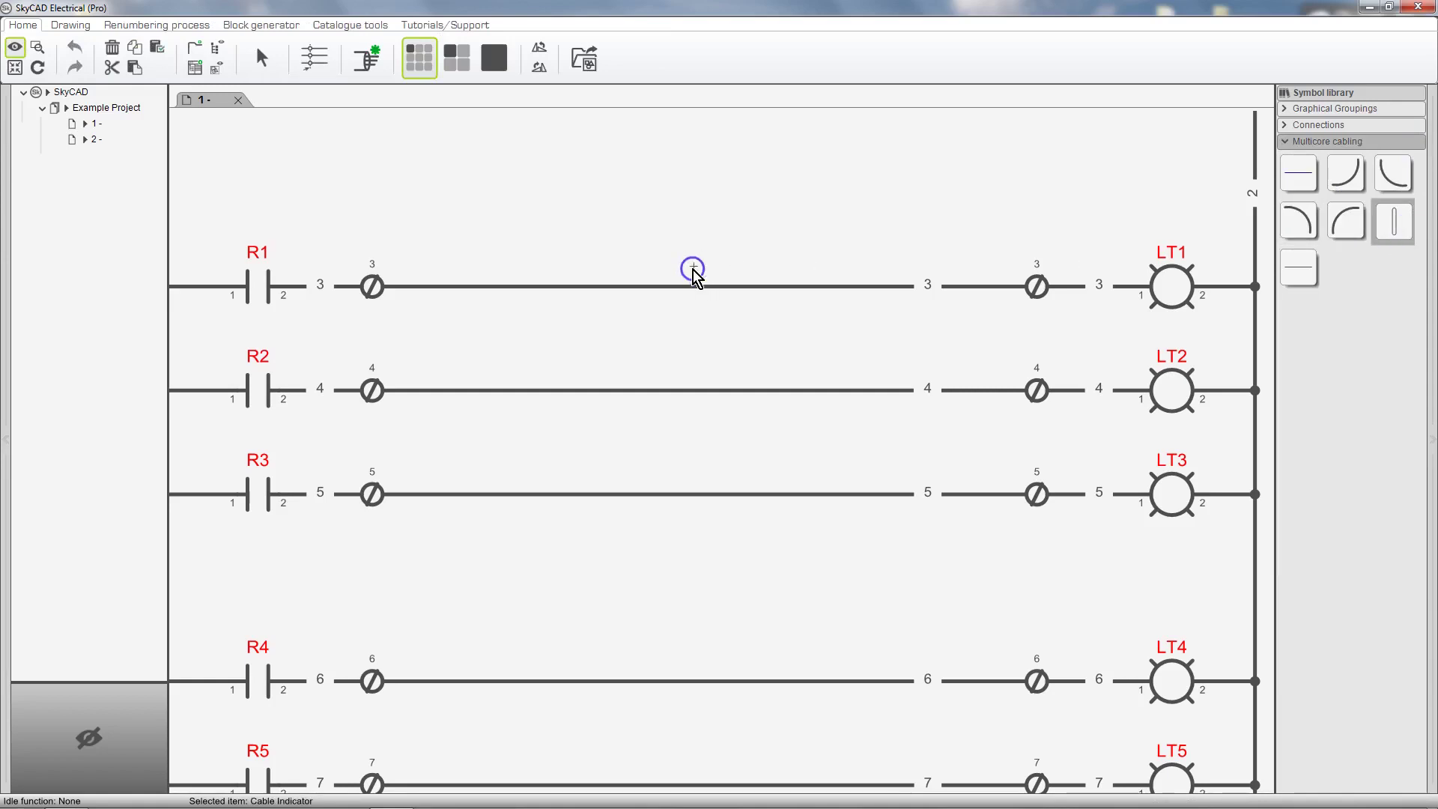
pyautogui.click(694, 523)
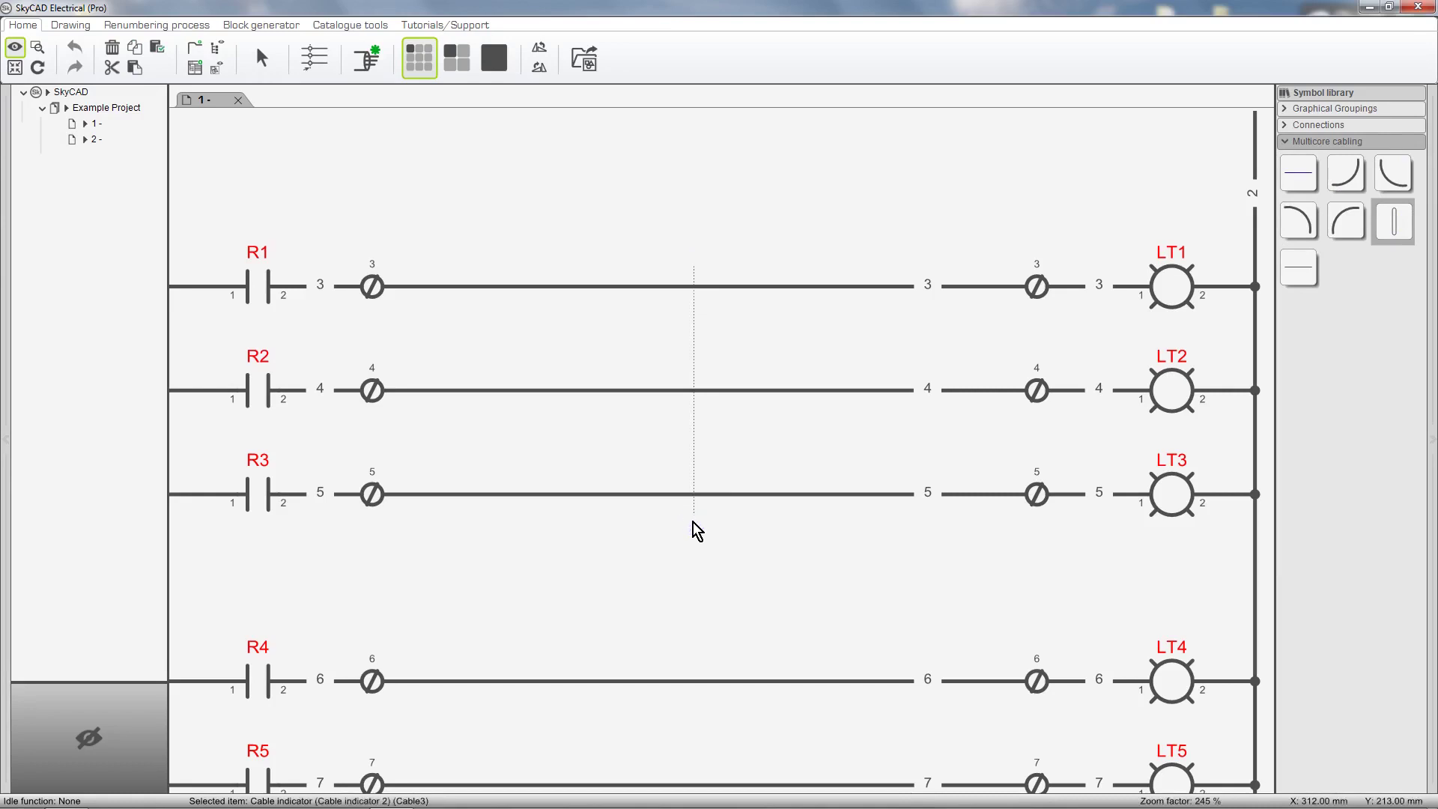
# Adjust Cable3's indicator so its bottom end stops at the R3 wire
pyautogui.click(694, 515)
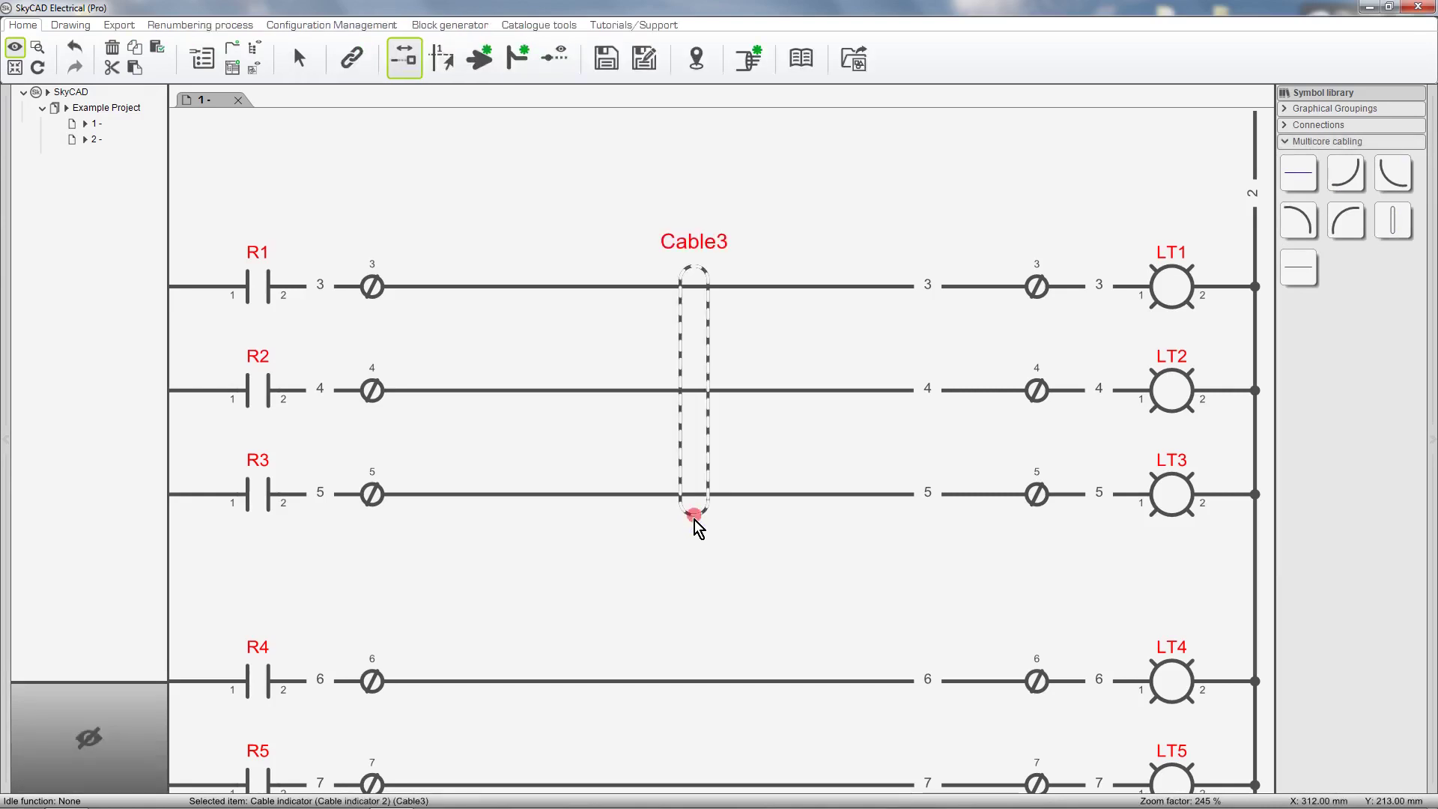
pyautogui.click(694, 621)
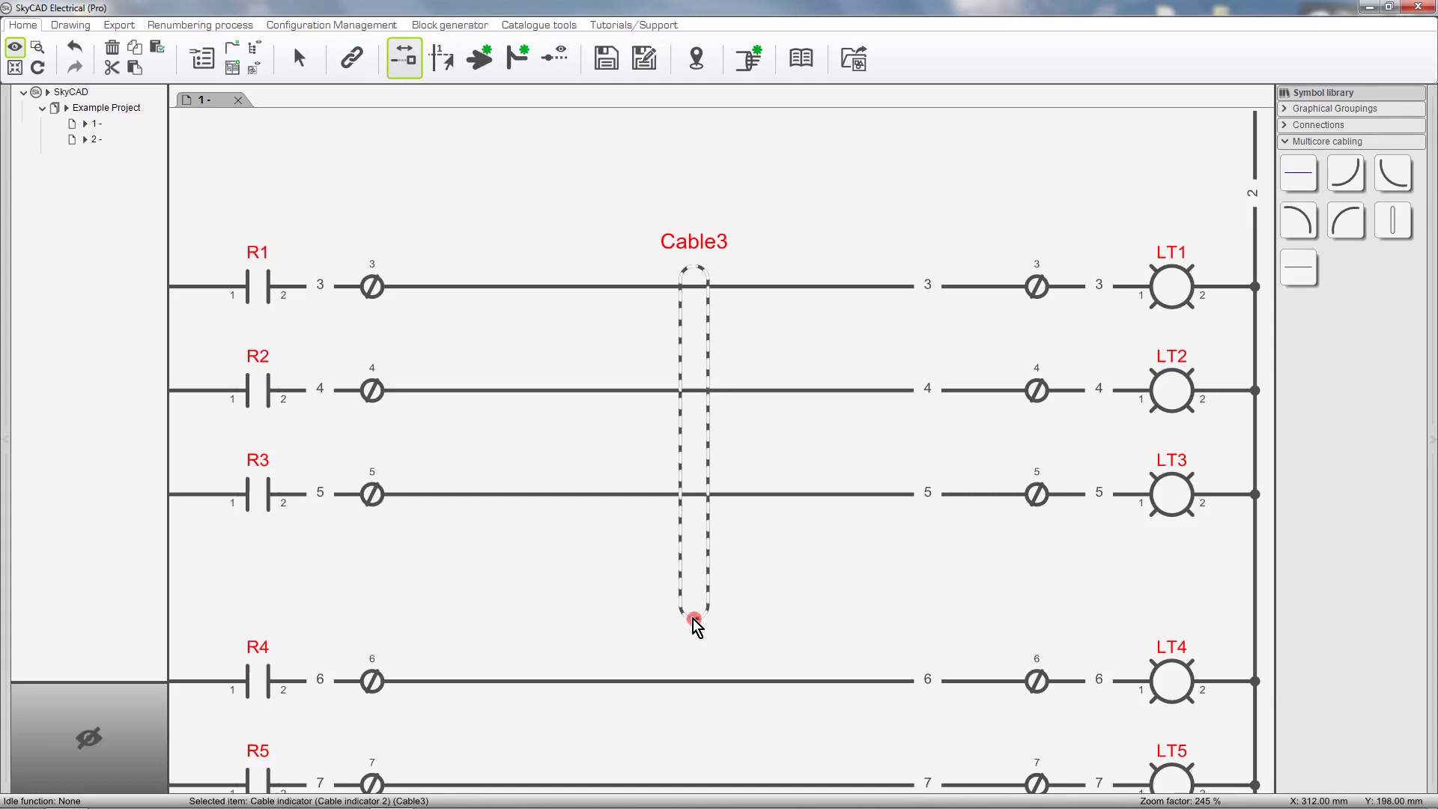
pyautogui.click(694, 517)
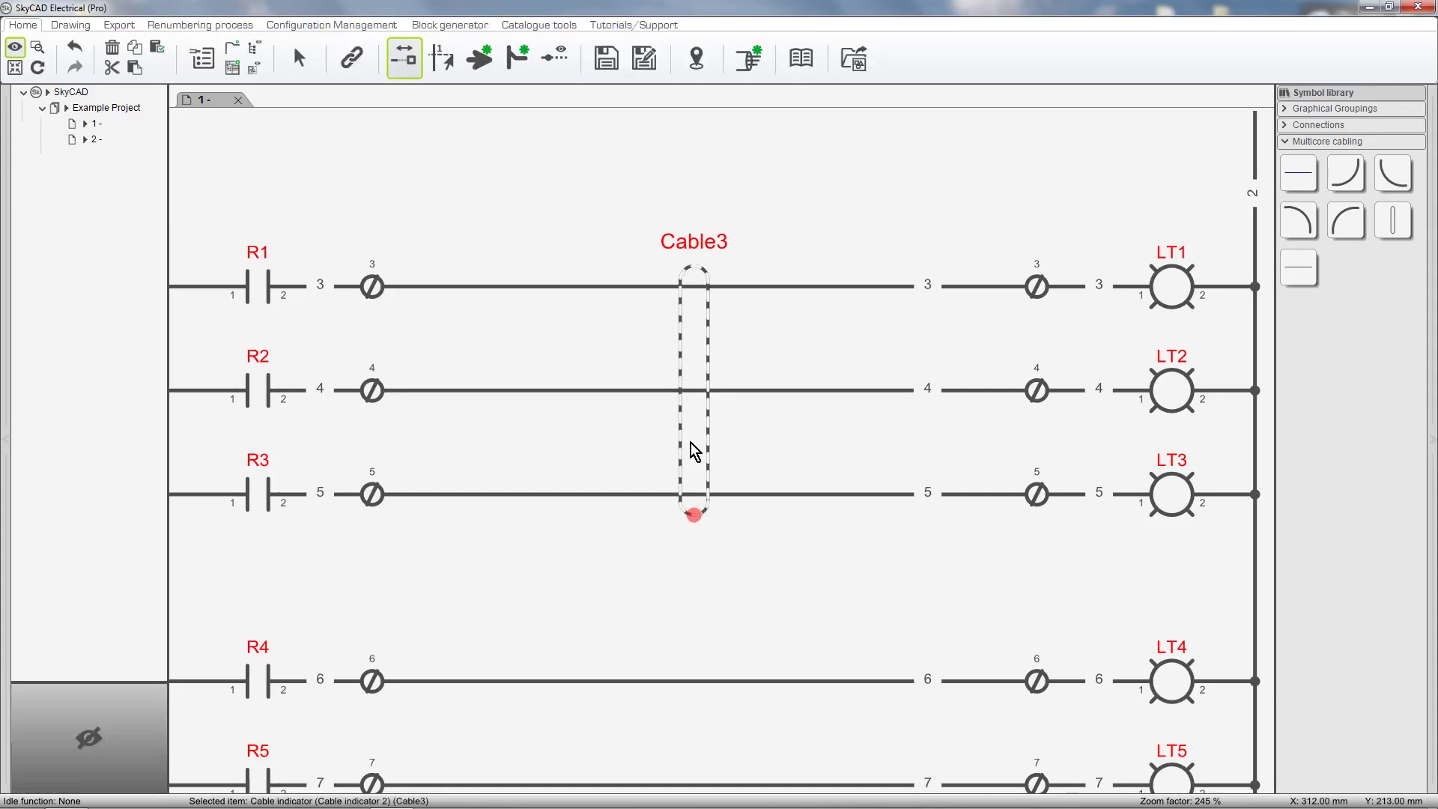
pyautogui.moveTo(693, 451)
pyautogui.mouseDown()
pyautogui.moveTo(635, 448)
pyautogui.moveTo(691, 450)
pyautogui.mouseUp()
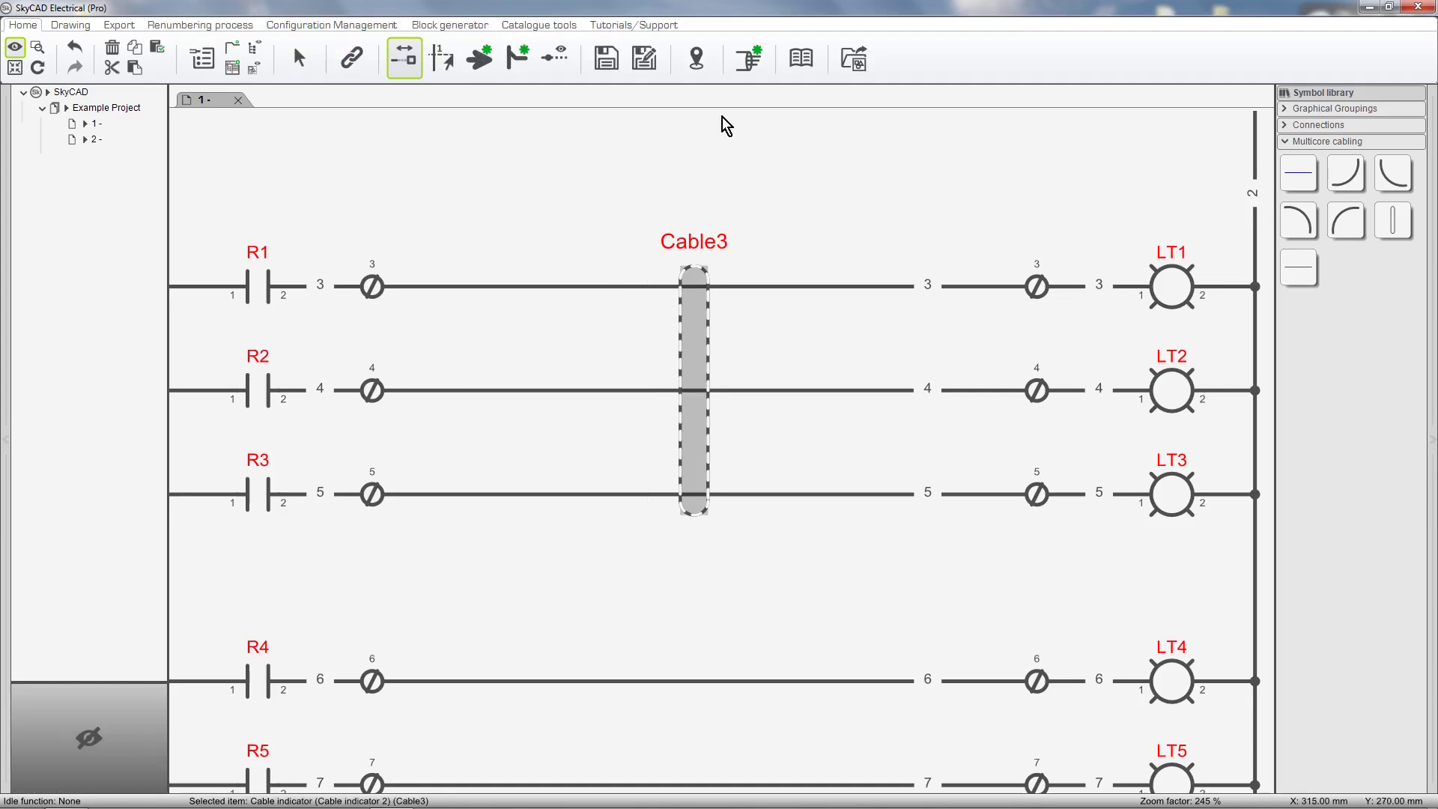
# Update cabling so Cable3's R1, R2, R3 conductors read Black, White, Red
pyautogui.click(754, 66)
pyautogui.click(760, 71)
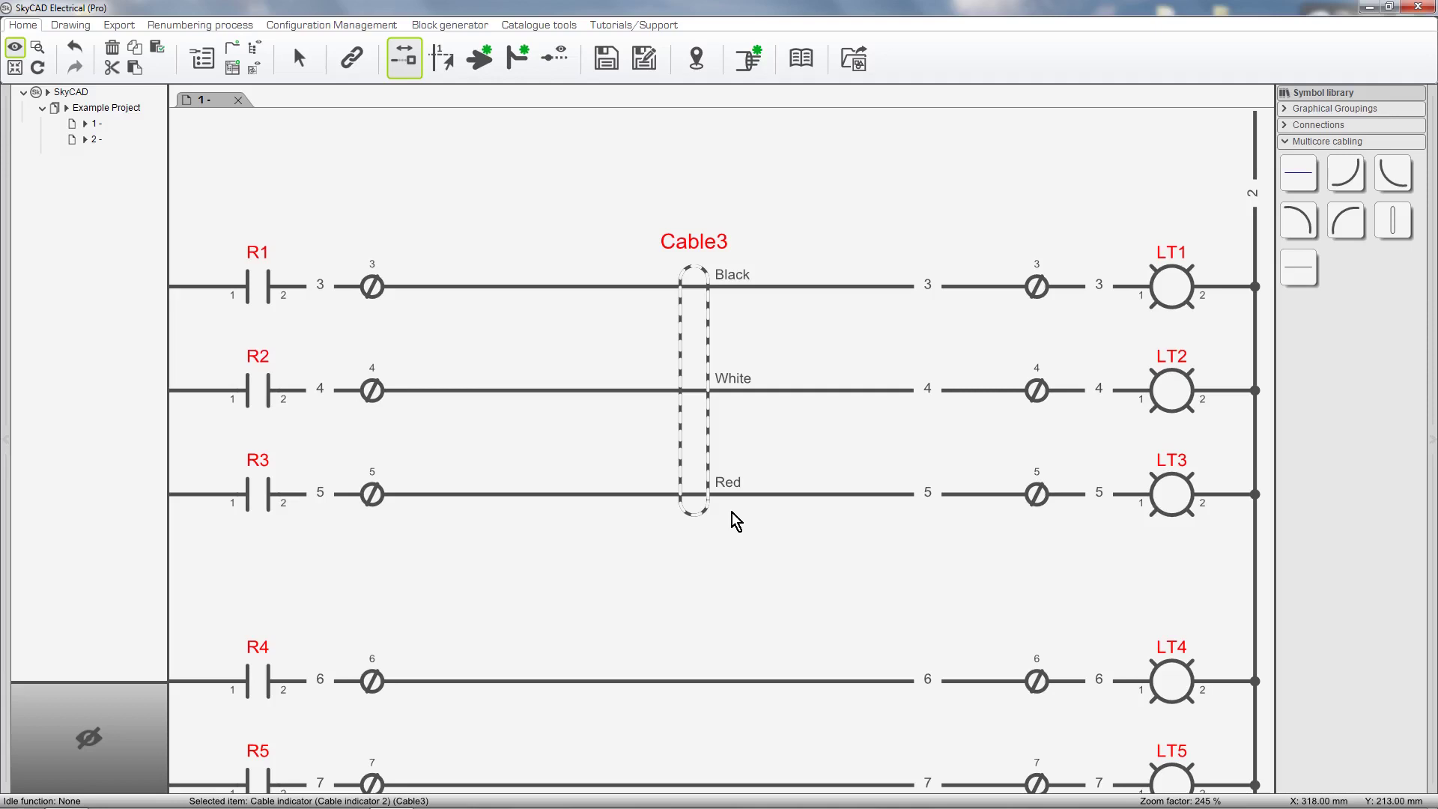
# Show the Standard Environment's list of values and expand Wire colors (Black, White, Red, Green, Orange, Blue)
pyautogui.click(82, 92)
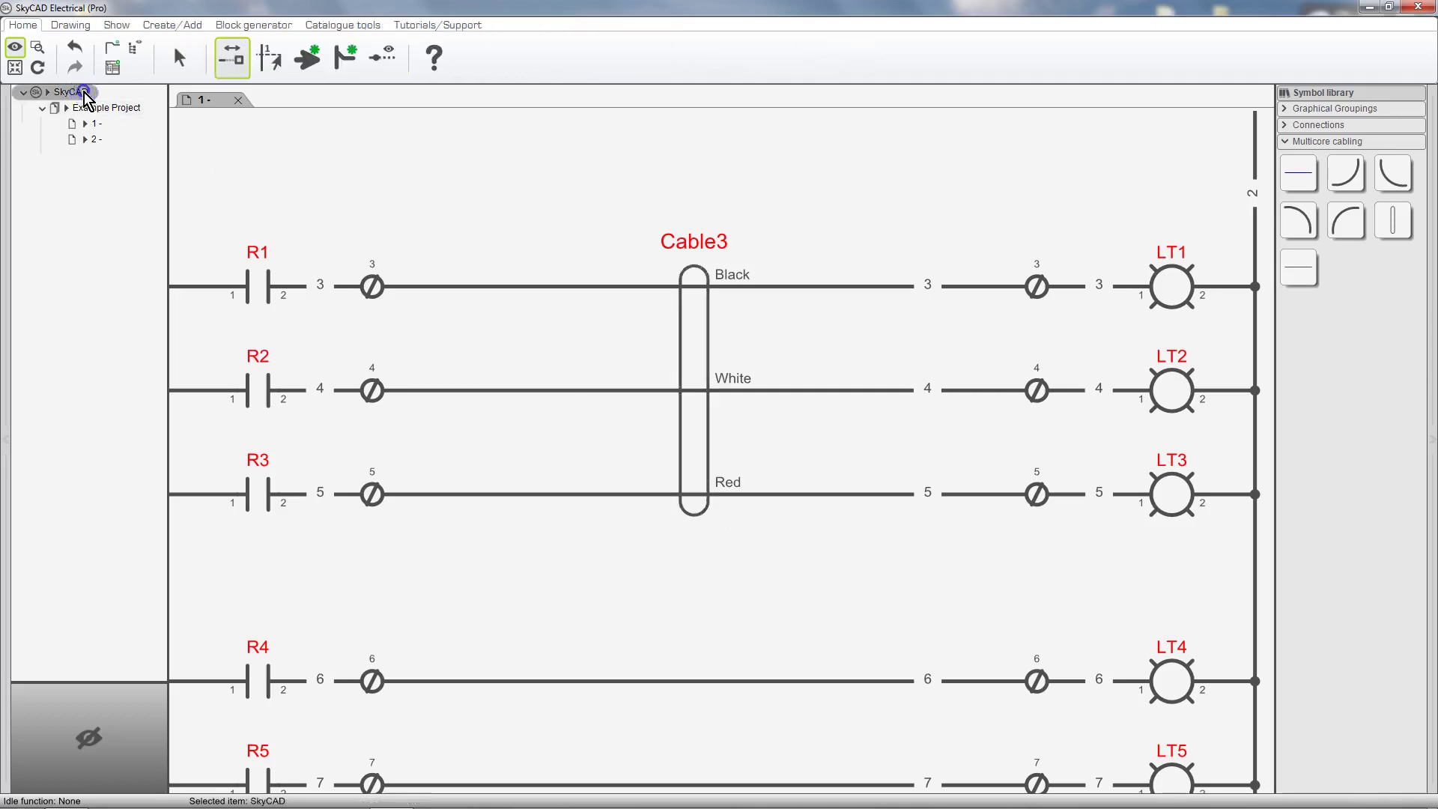
pyautogui.click(116, 25)
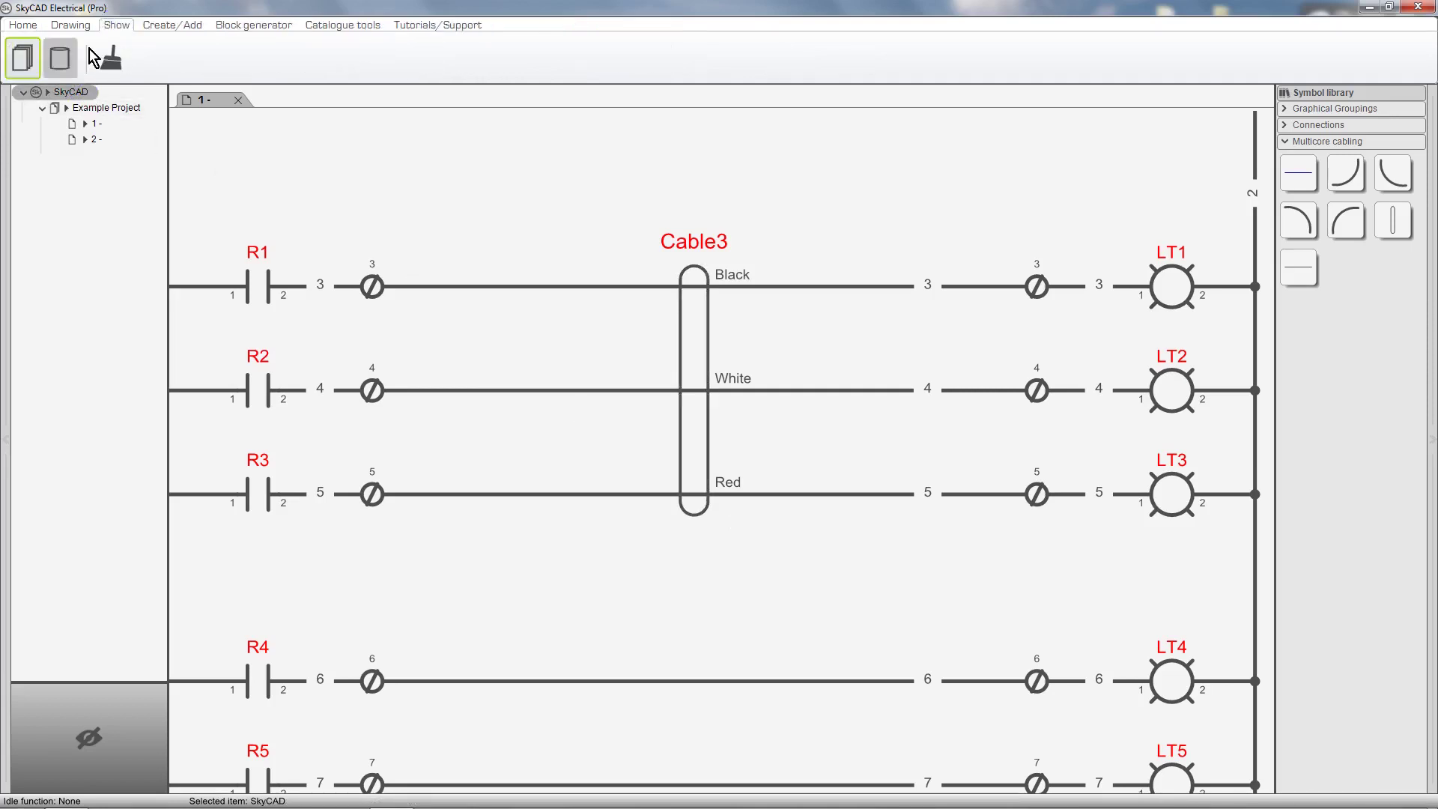
pyautogui.click(69, 66)
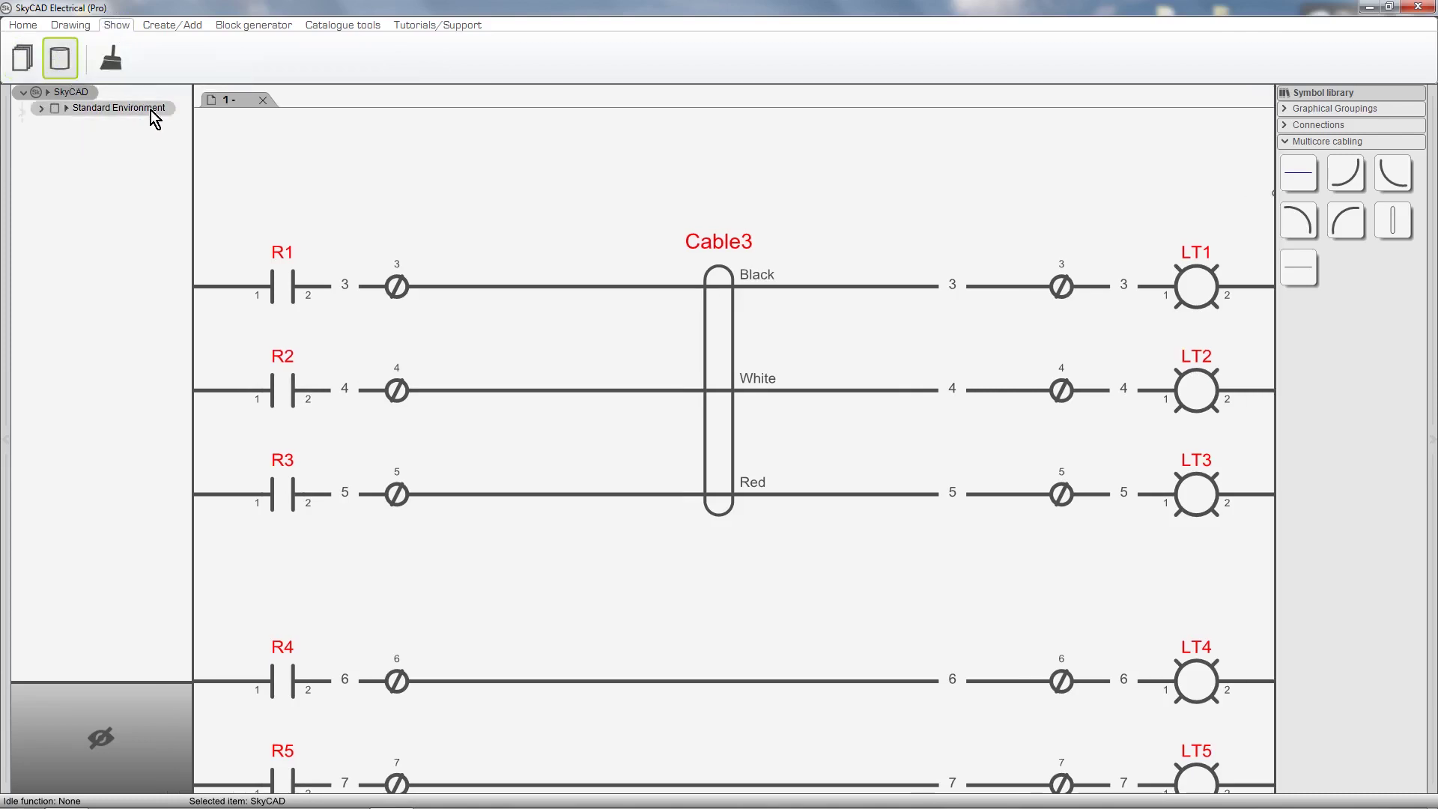
pyautogui.click(151, 110)
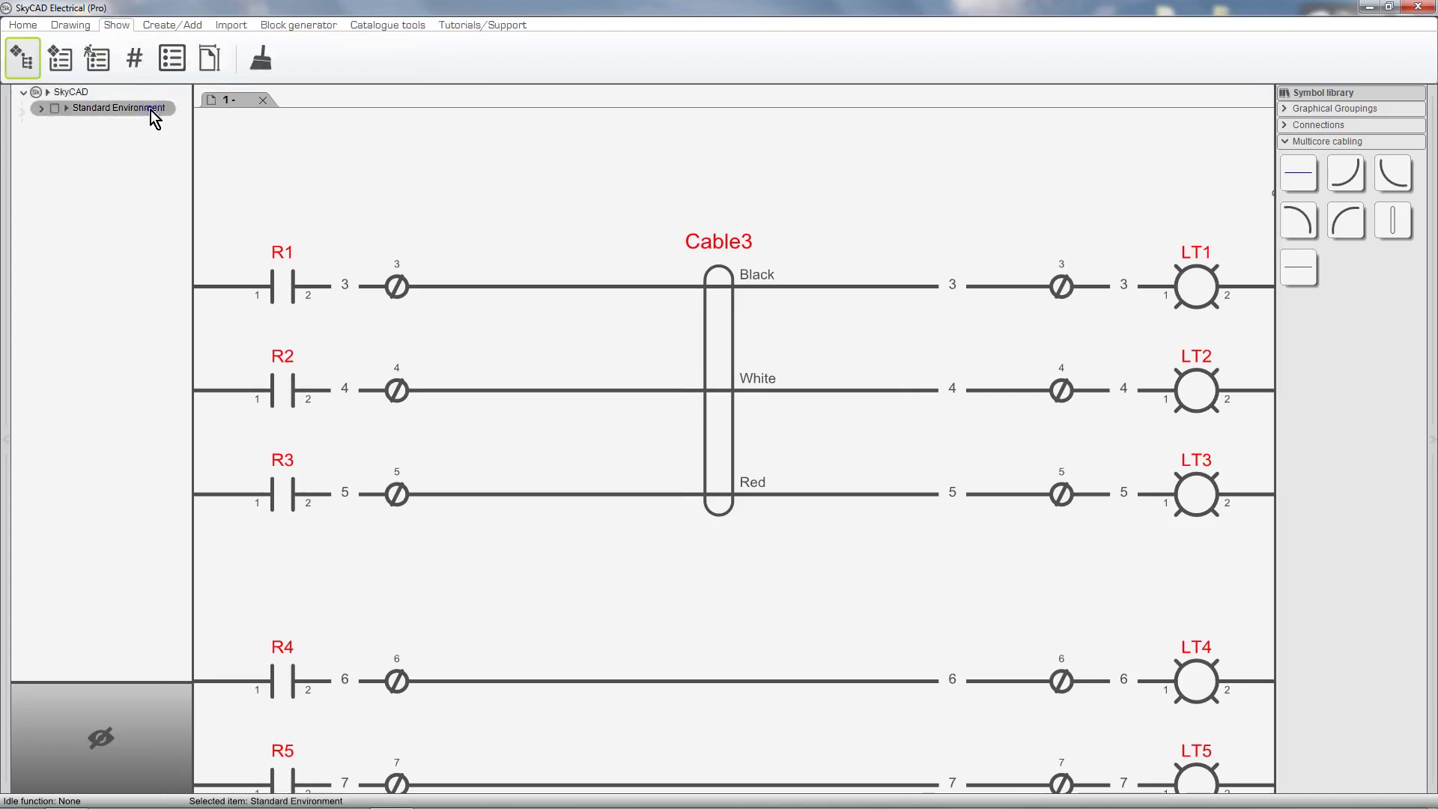
pyautogui.click(169, 70)
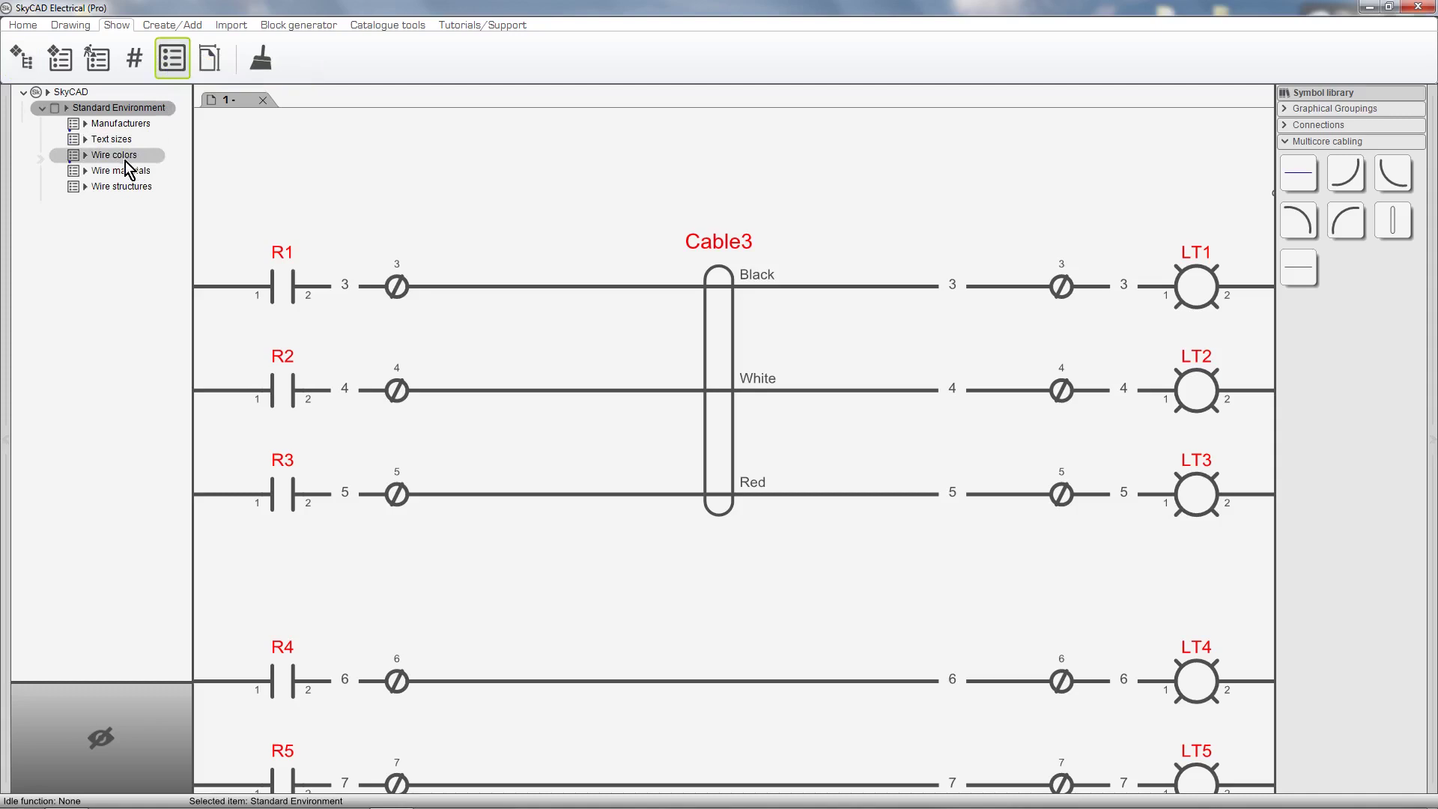
pyautogui.click(85, 155)
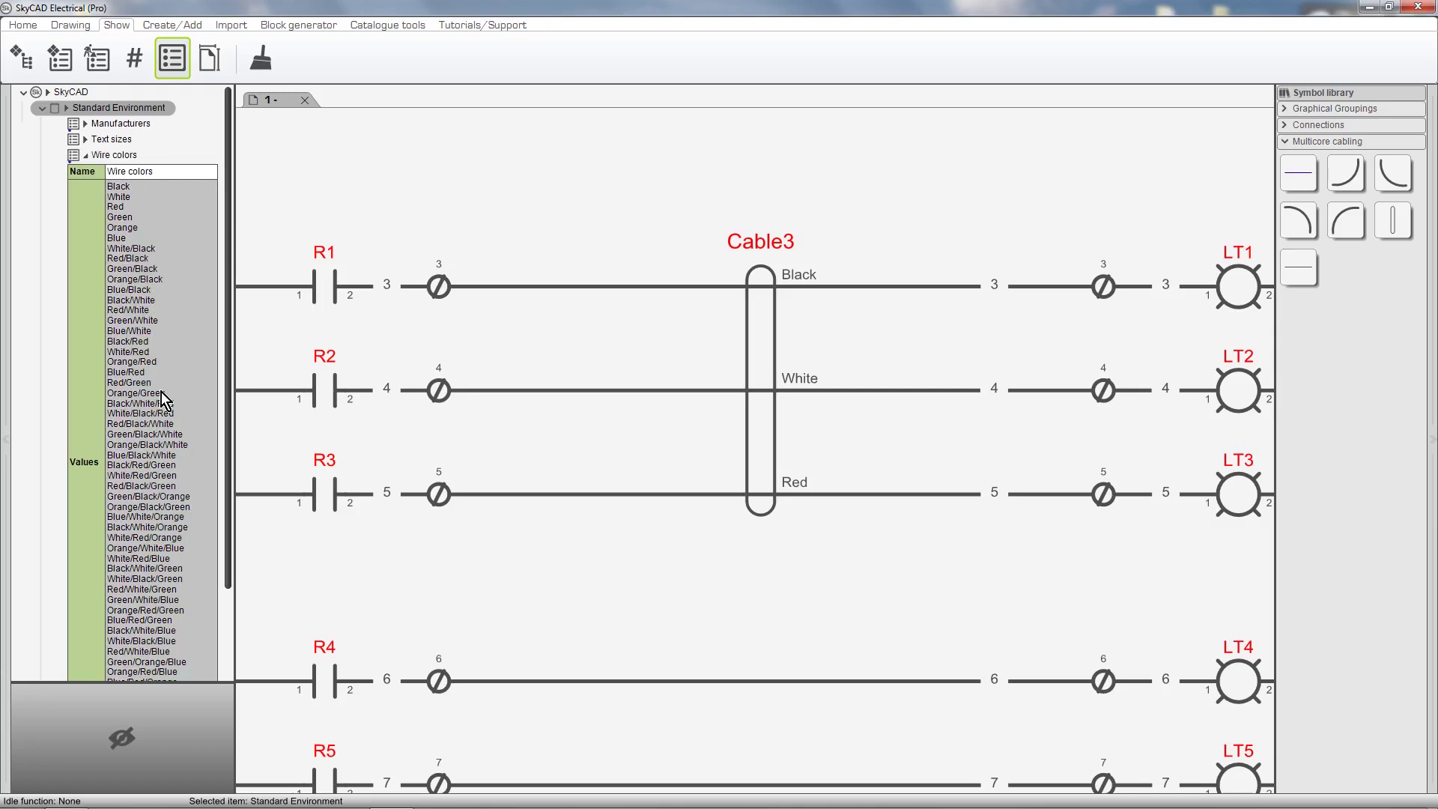
# Switch the tree back to Example Project and bring Cable3 and rungs R3–R6 into view
pyautogui.click(83, 92)
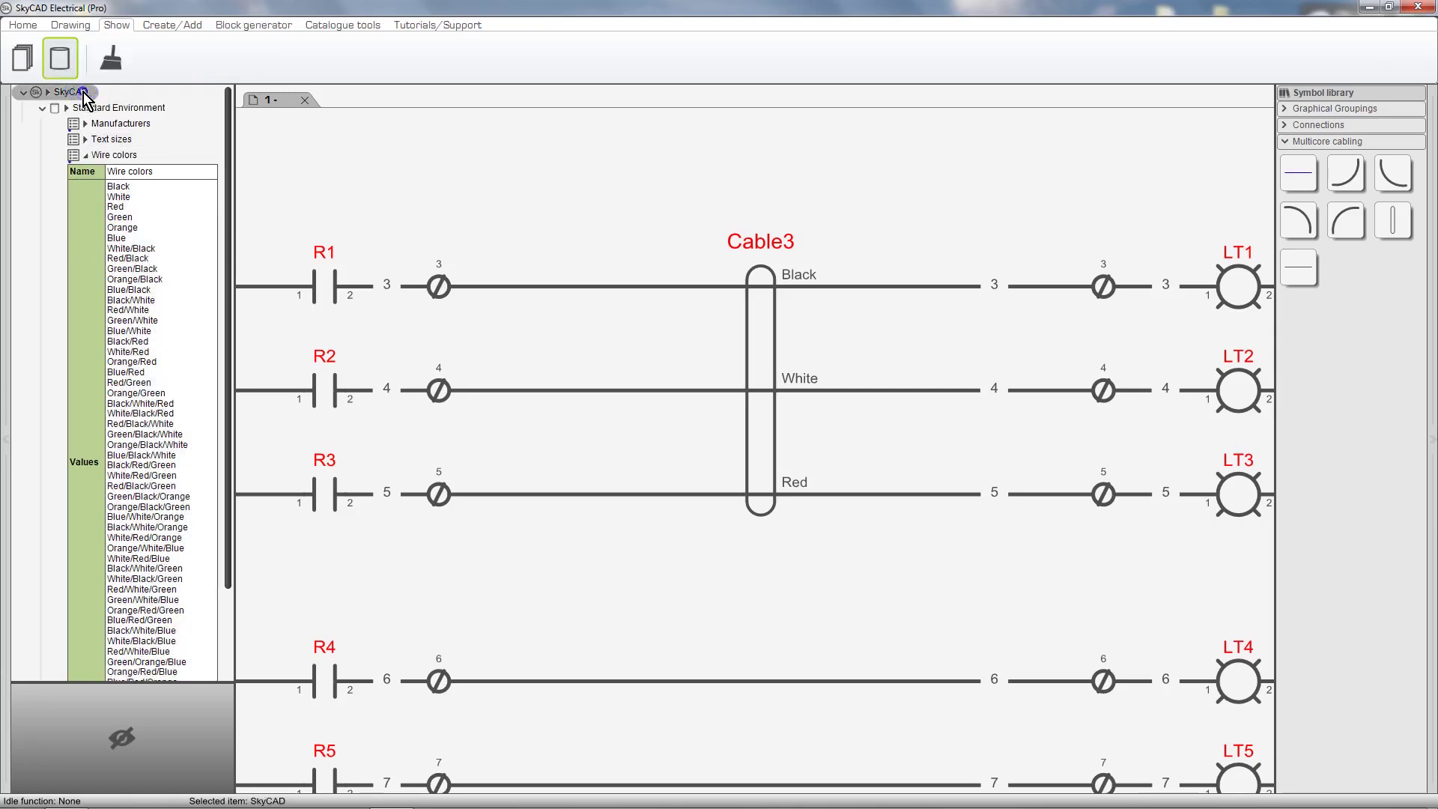
pyautogui.click(23, 72)
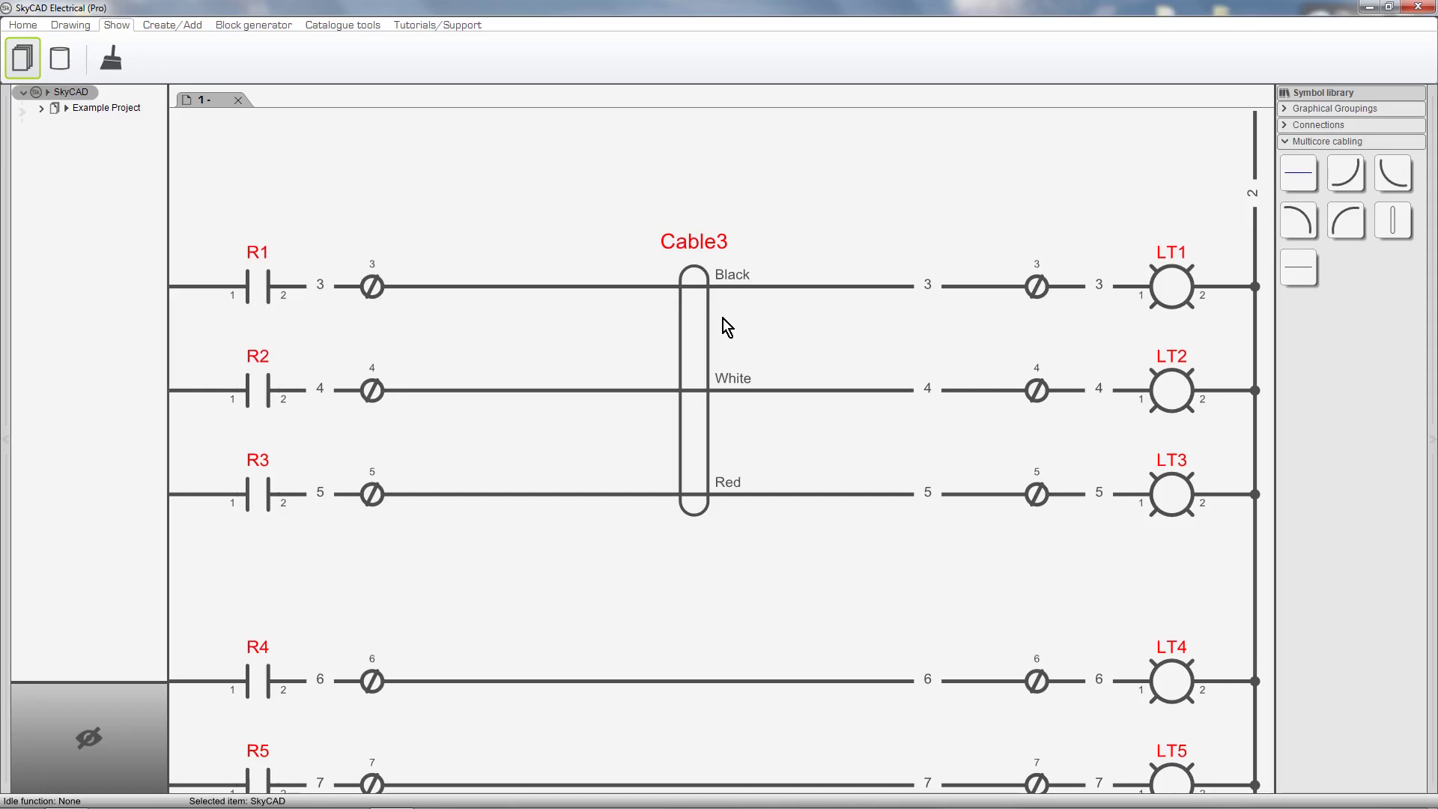
pyautogui.click(127, 108)
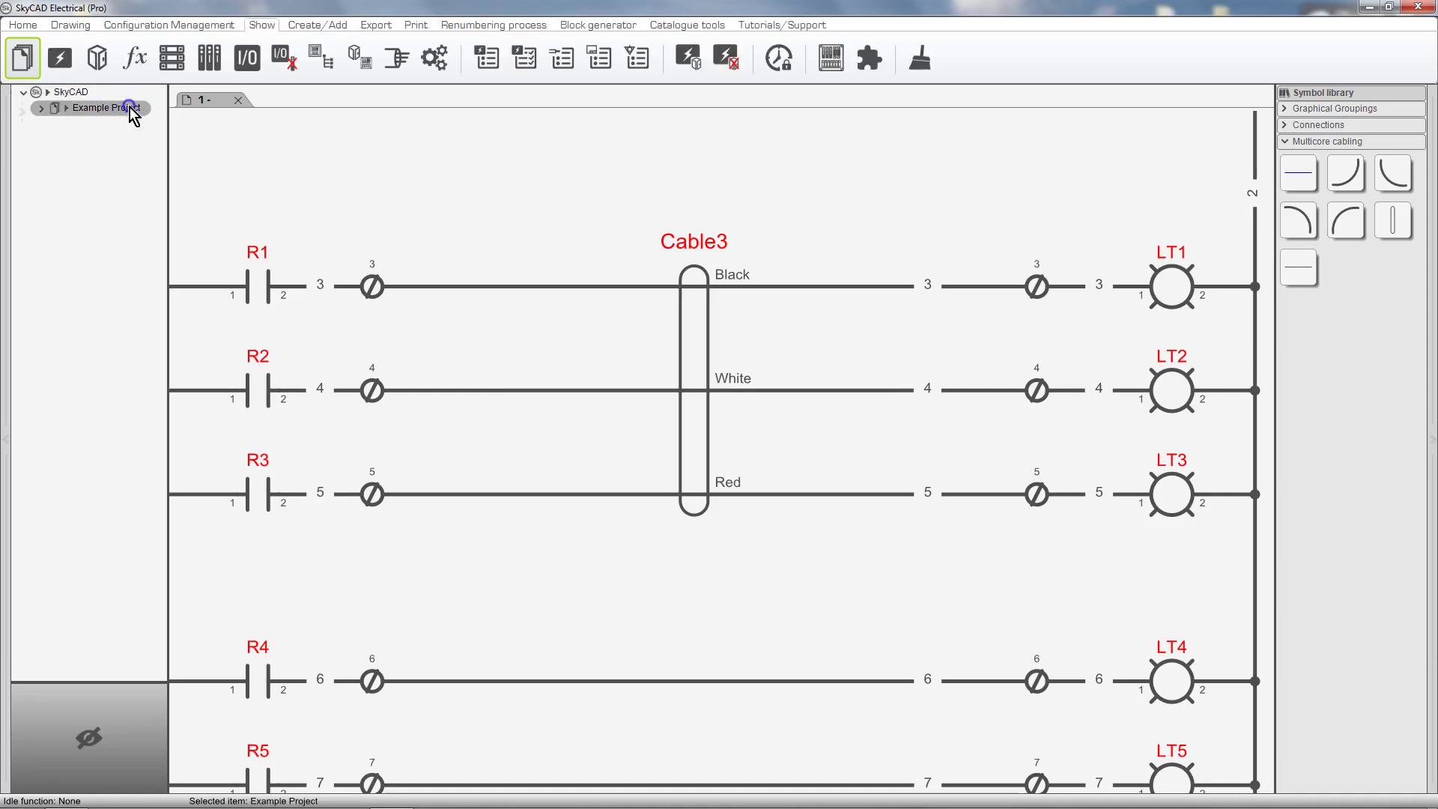
pyautogui.click(26, 26)
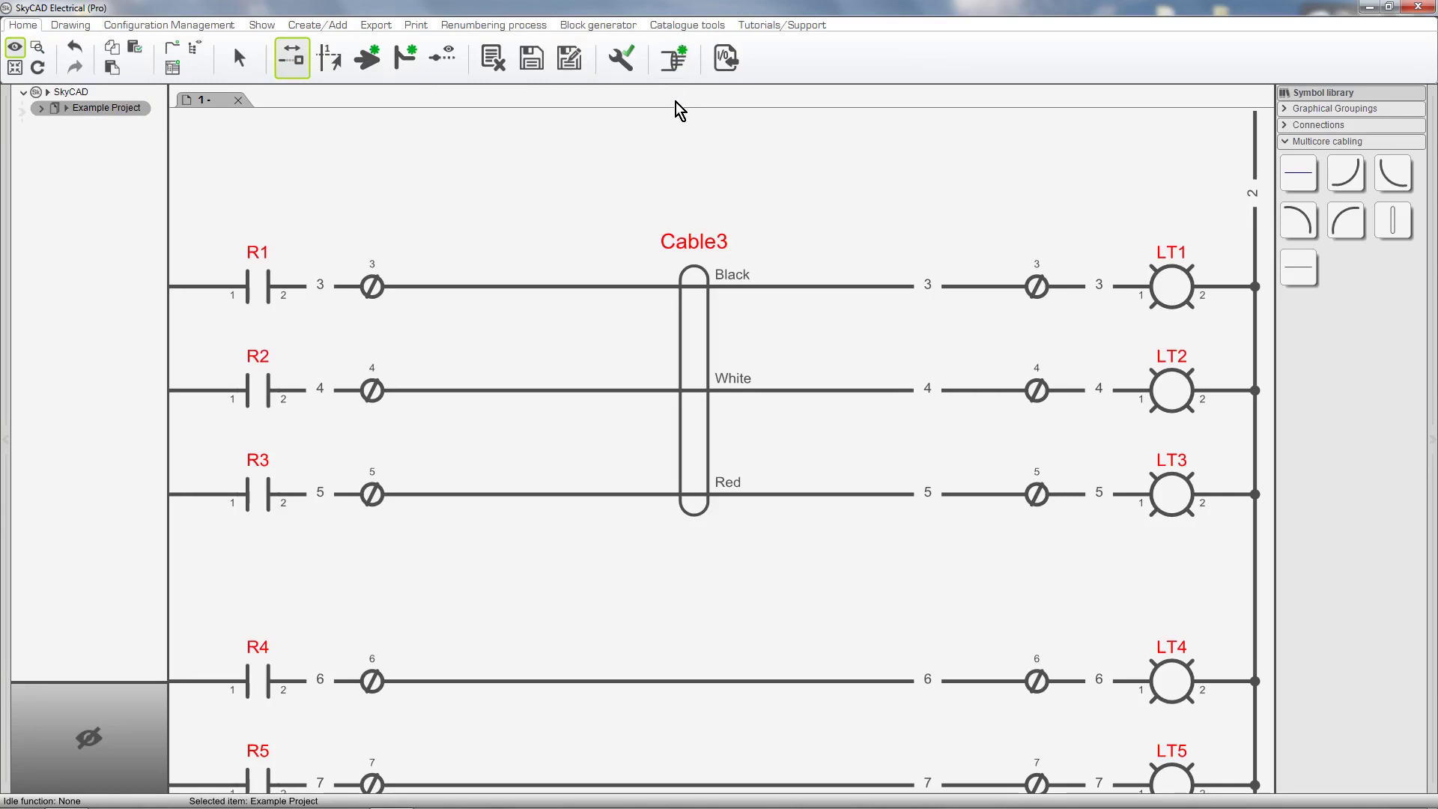
pyautogui.moveTo(738, 594); pyautogui.dragTo(738, 37, button='middle')
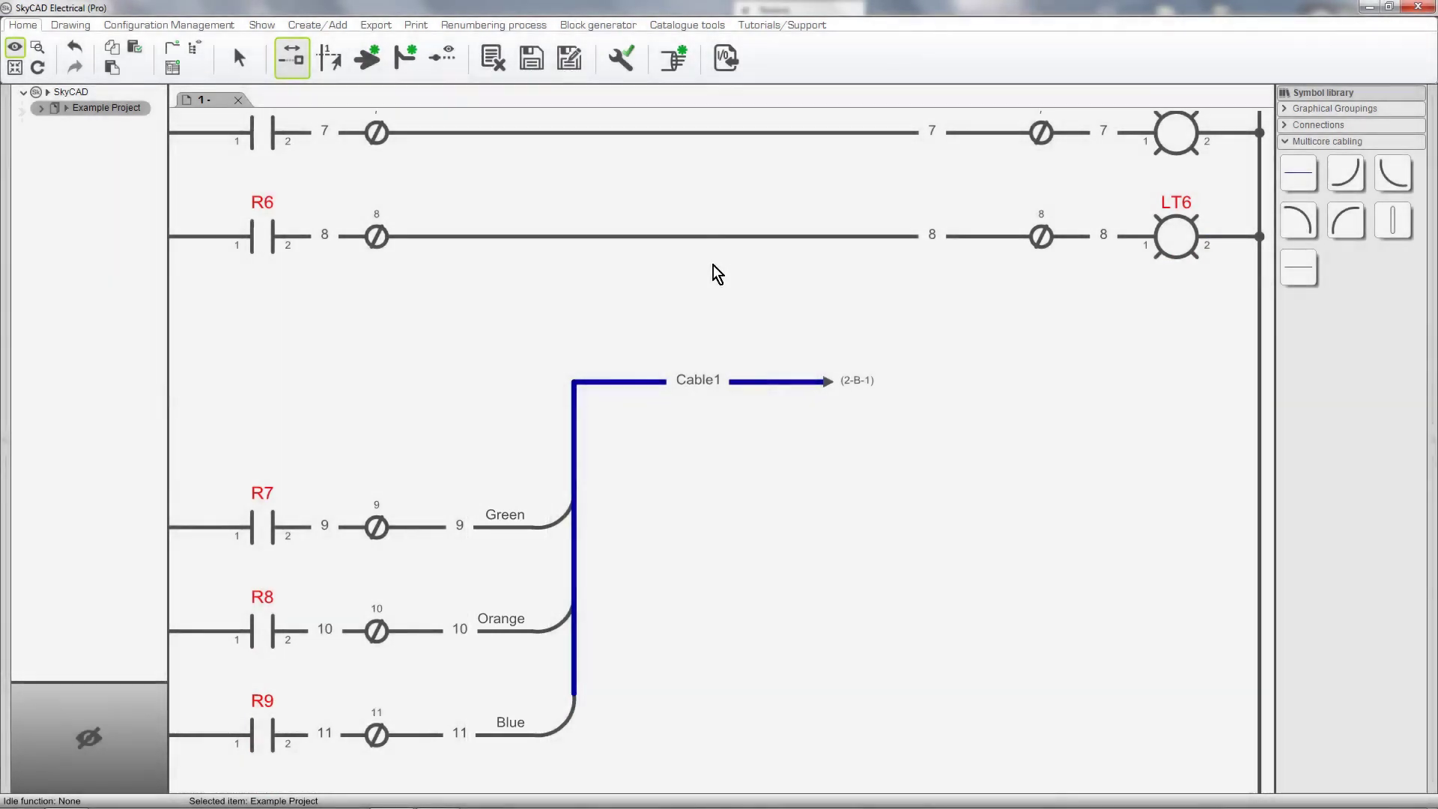
pyautogui.moveTo(722, 167); pyautogui.dragTo(709, 549, button='middle')
pyautogui.scroll(-2, 719, 569)
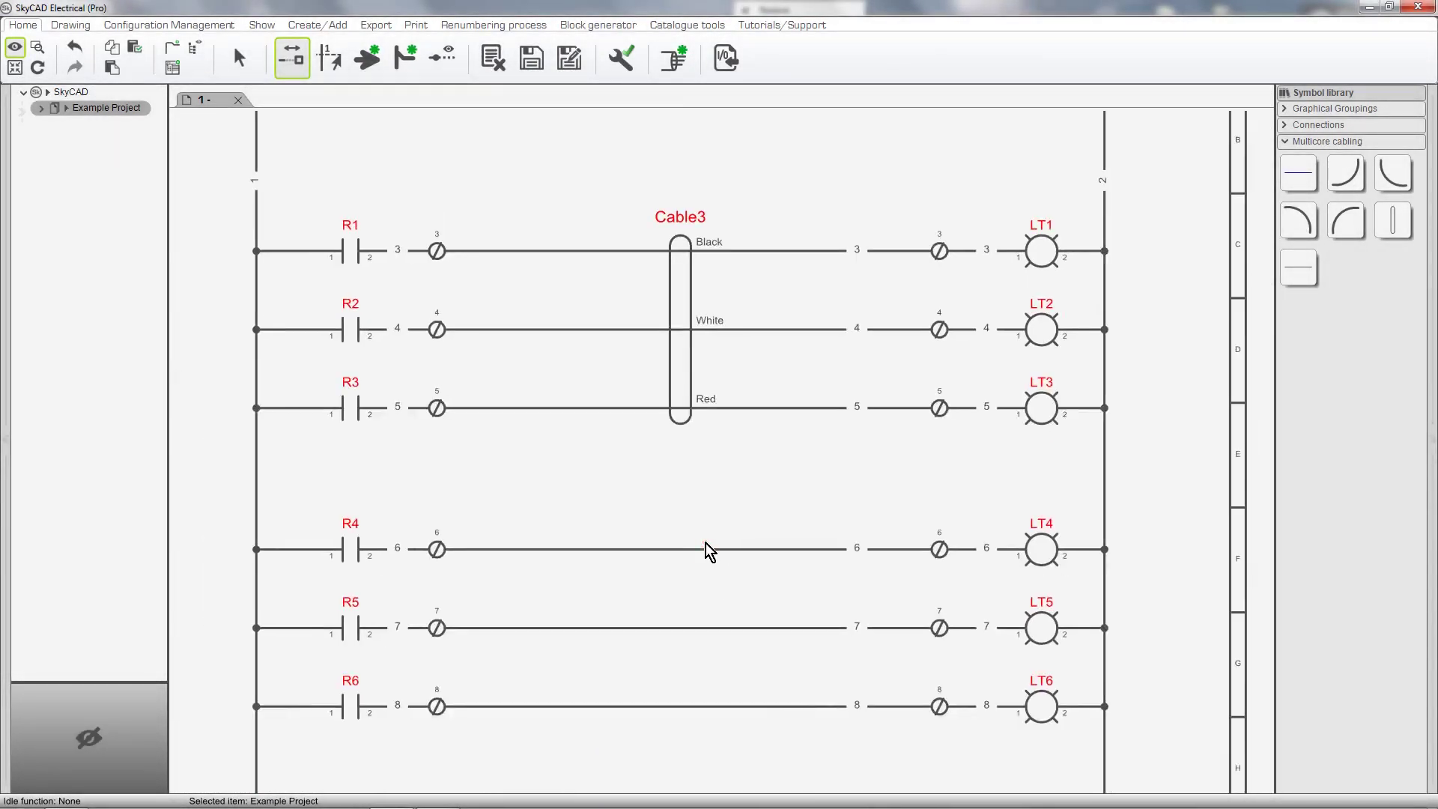
# Place a Cable4 indicator across the R4–R6 wires and link it to Cable3
pyautogui.click(1385, 224)
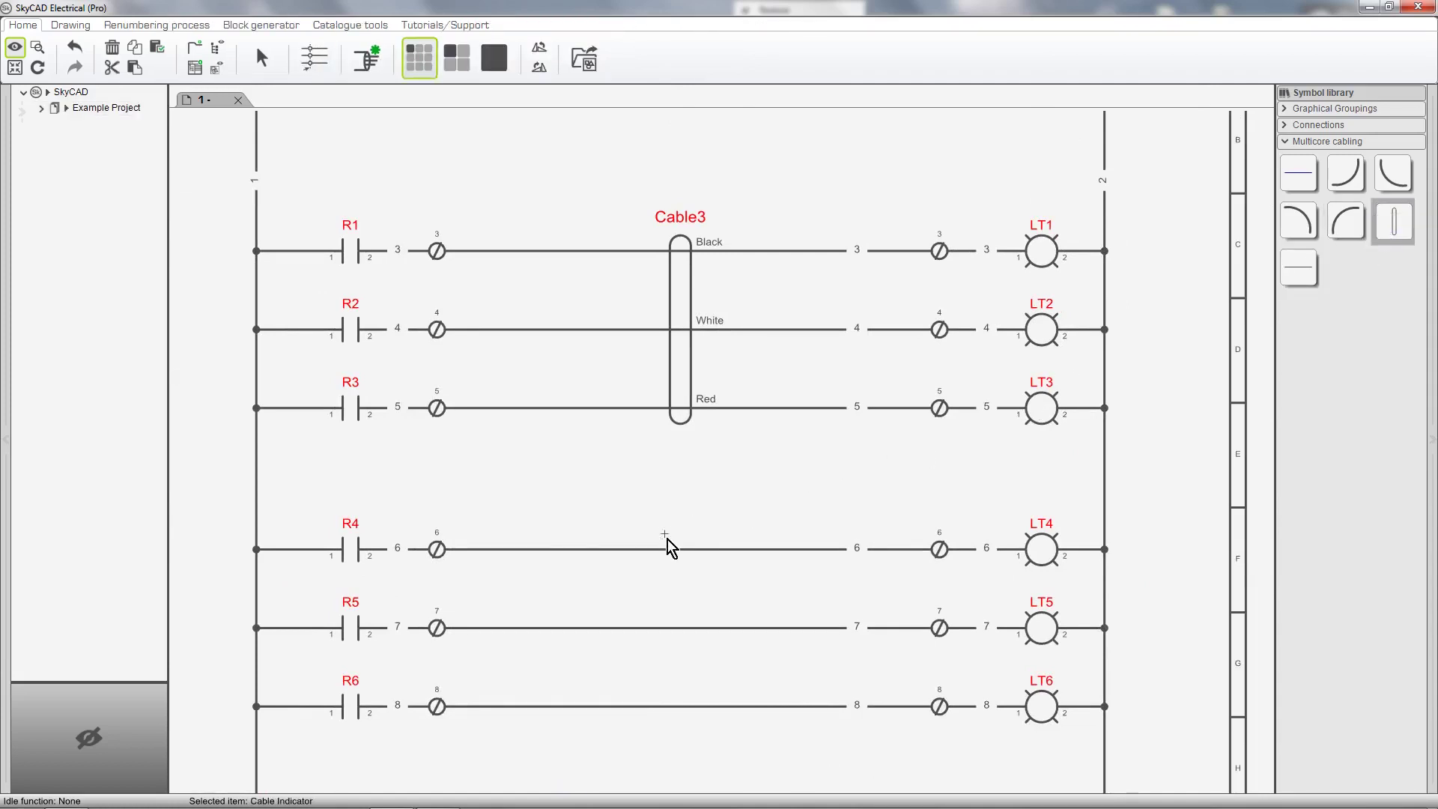
pyautogui.click(674, 725)
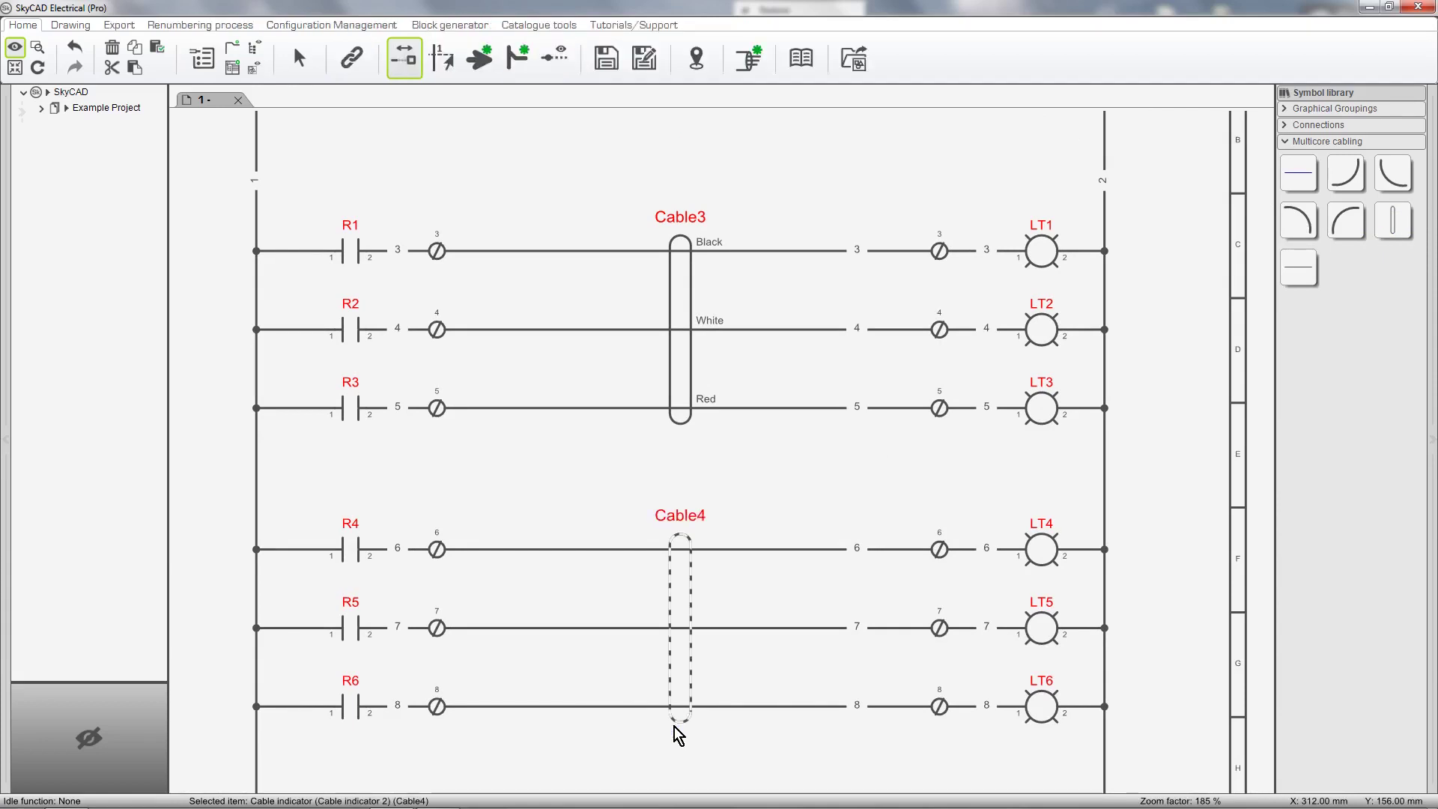
pyautogui.click(676, 724)
pyautogui.click(355, 60)
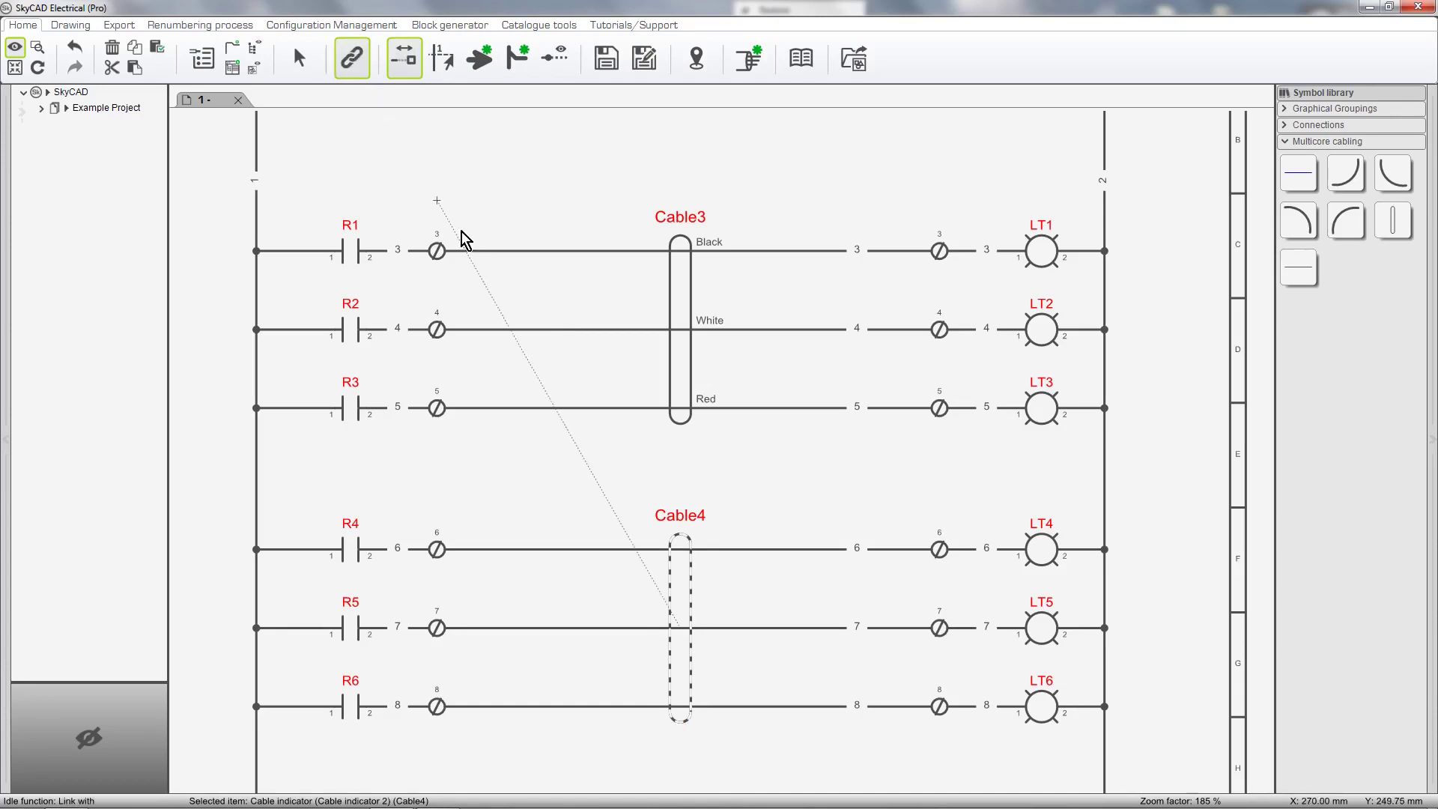
pyautogui.click(680, 307)
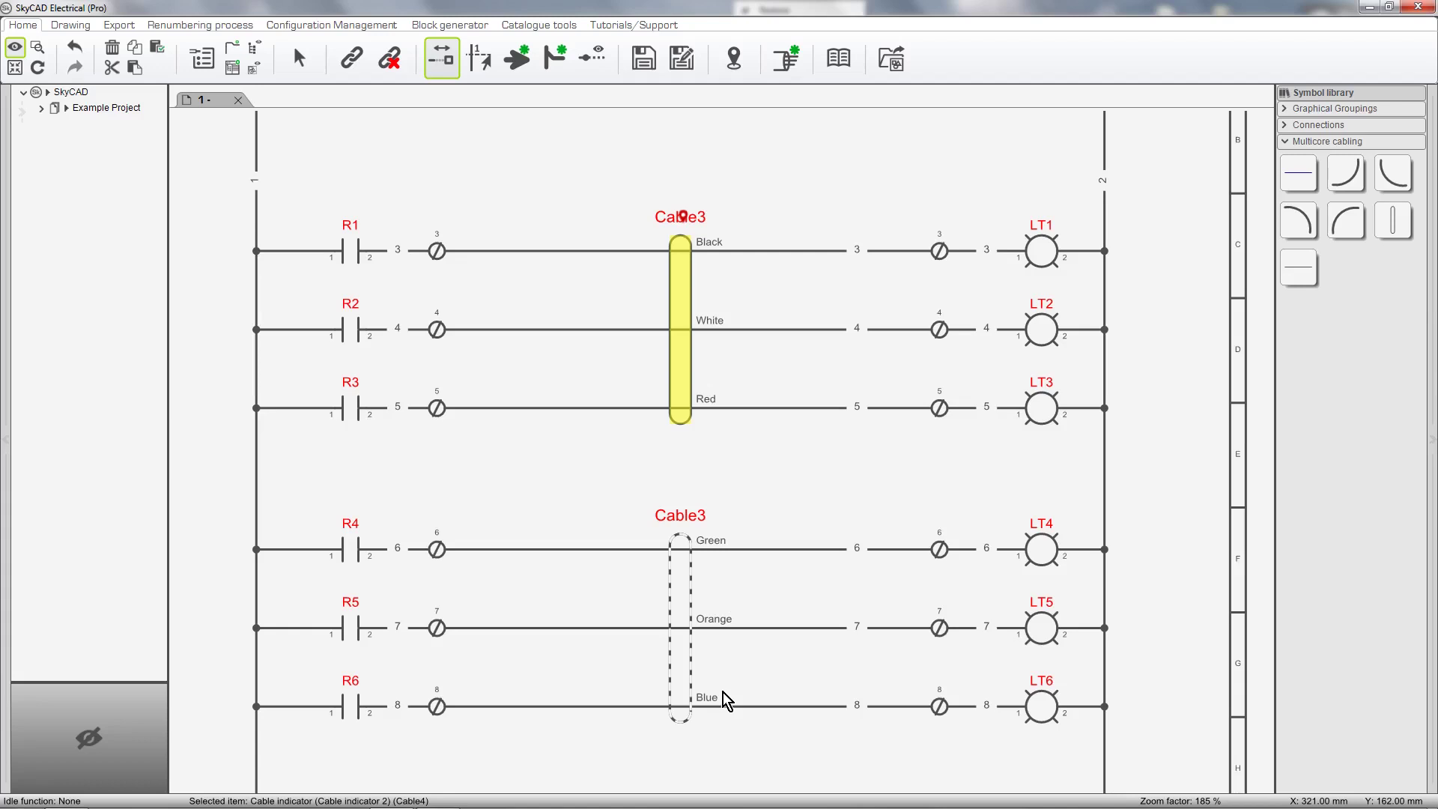
# Swap Cable3's Red and Green wires, then swap the R1 Black wire with Green
pyautogui.moveTo(819, 382); pyautogui.dragTo(749, 585)
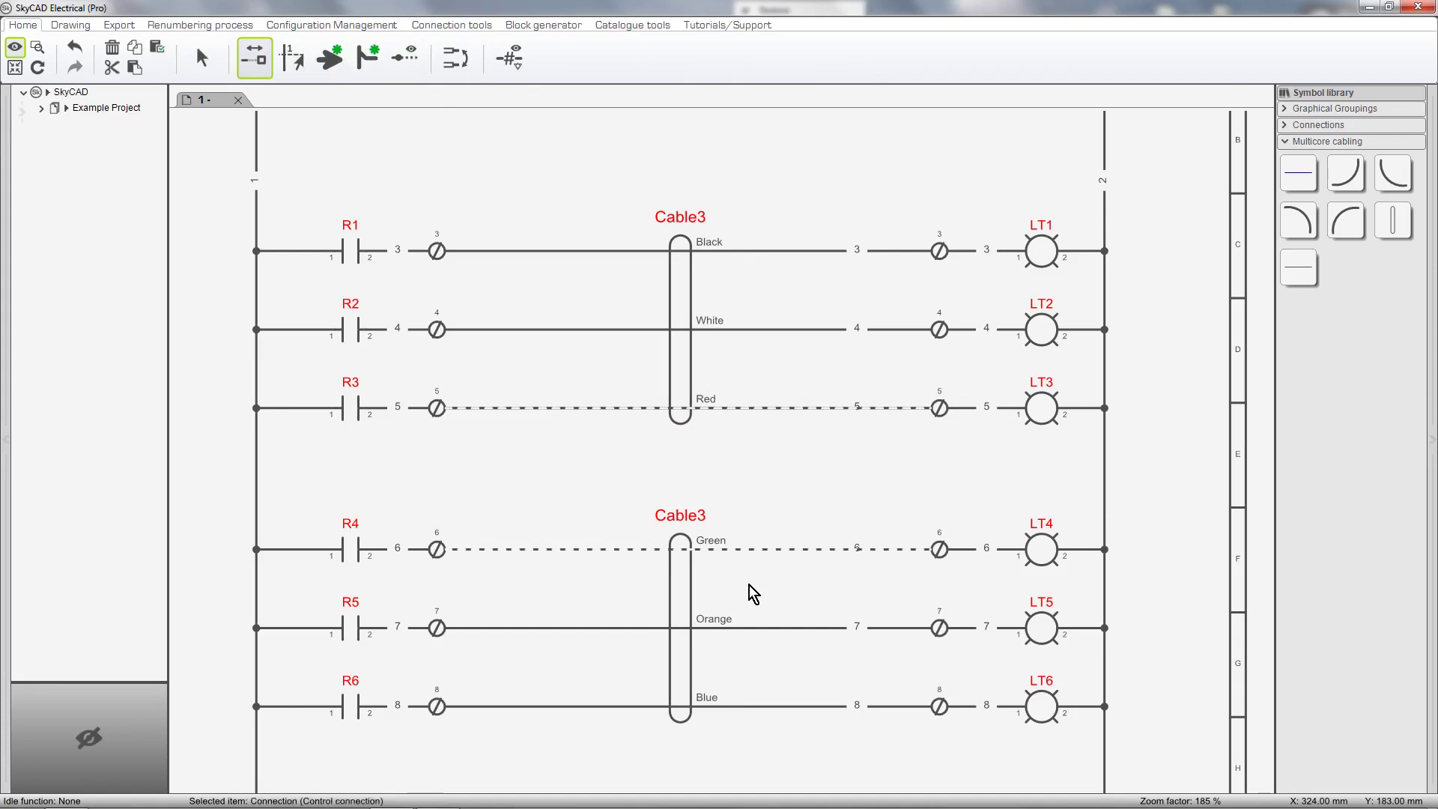
pyautogui.click(470, 77)
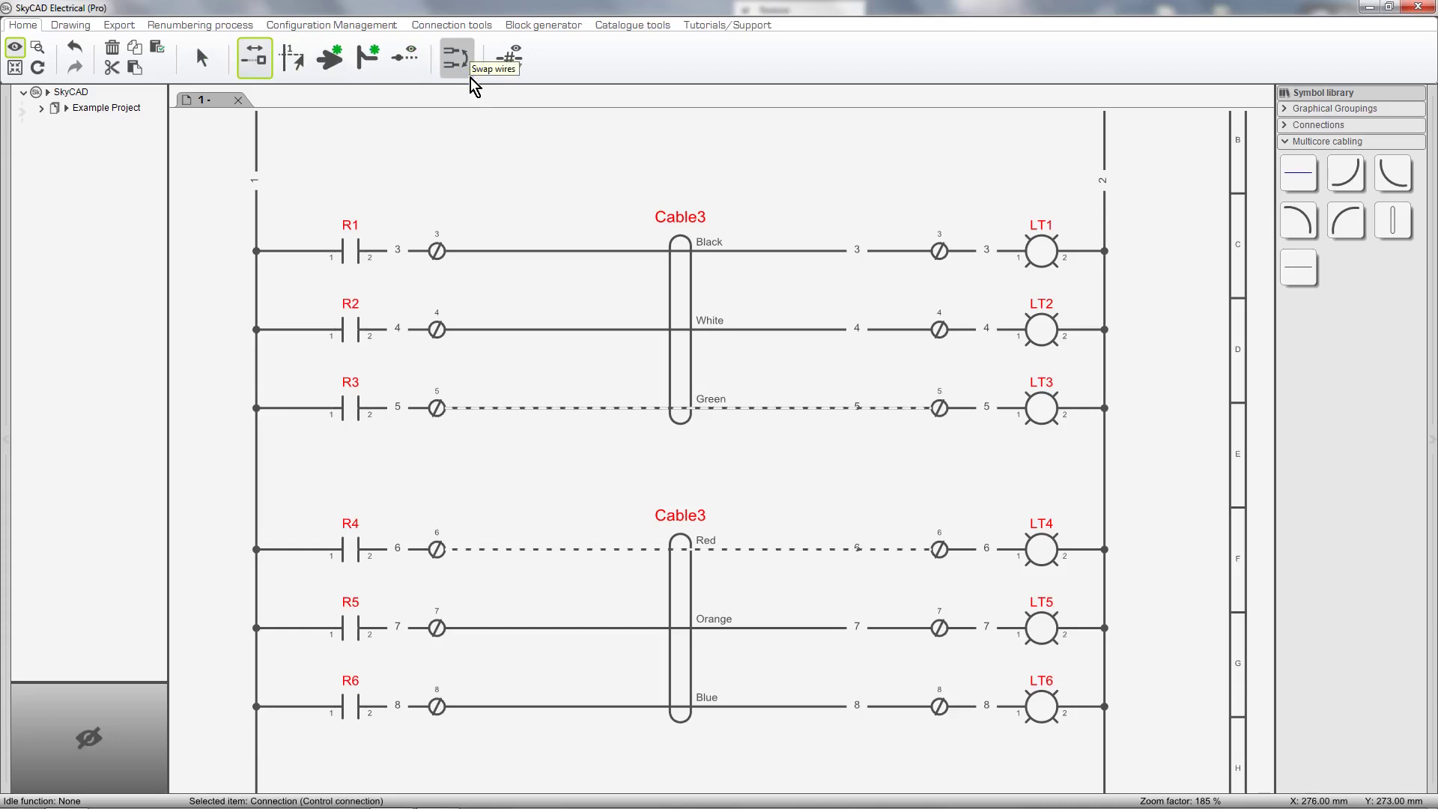
pyautogui.click(757, 250)
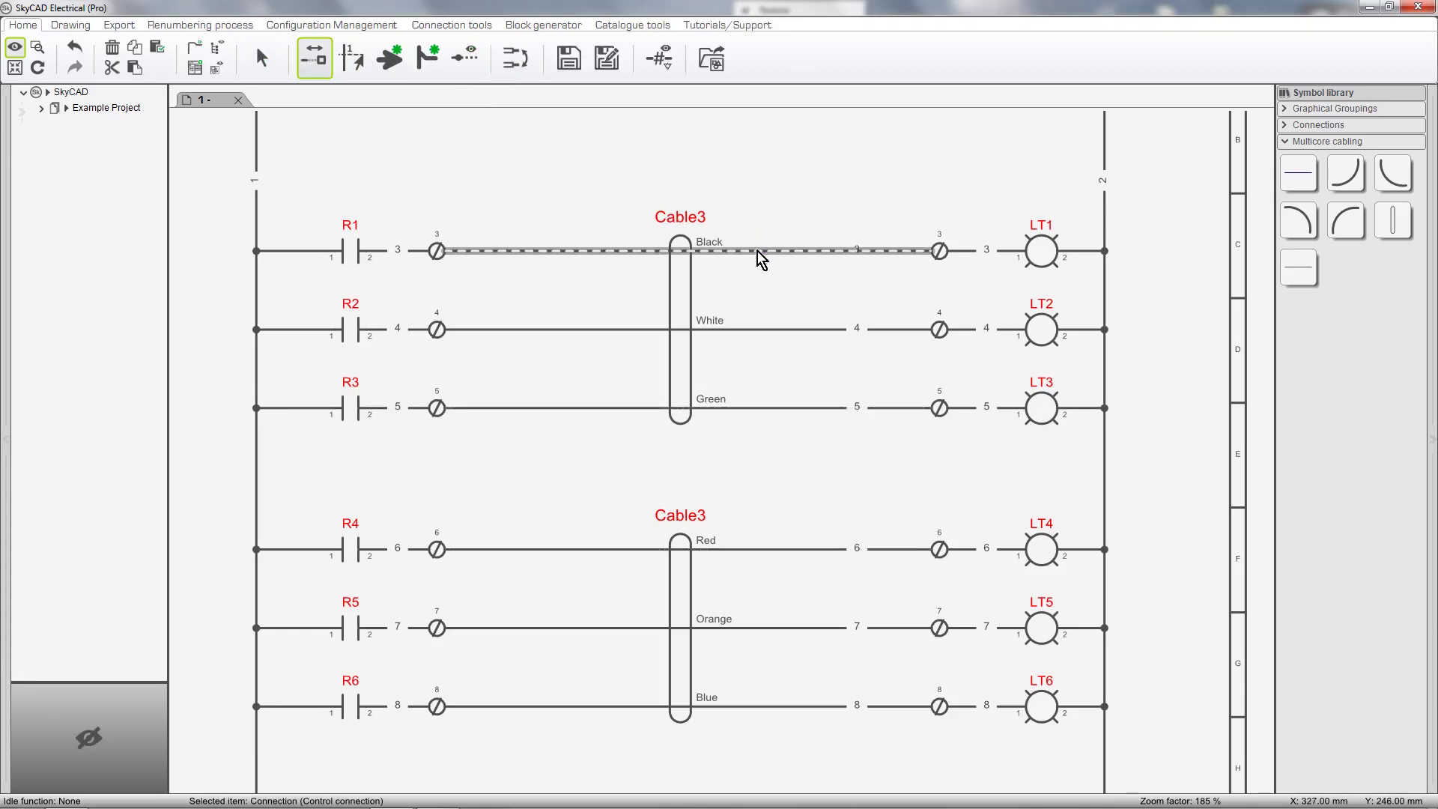
pyautogui.click(506, 54)
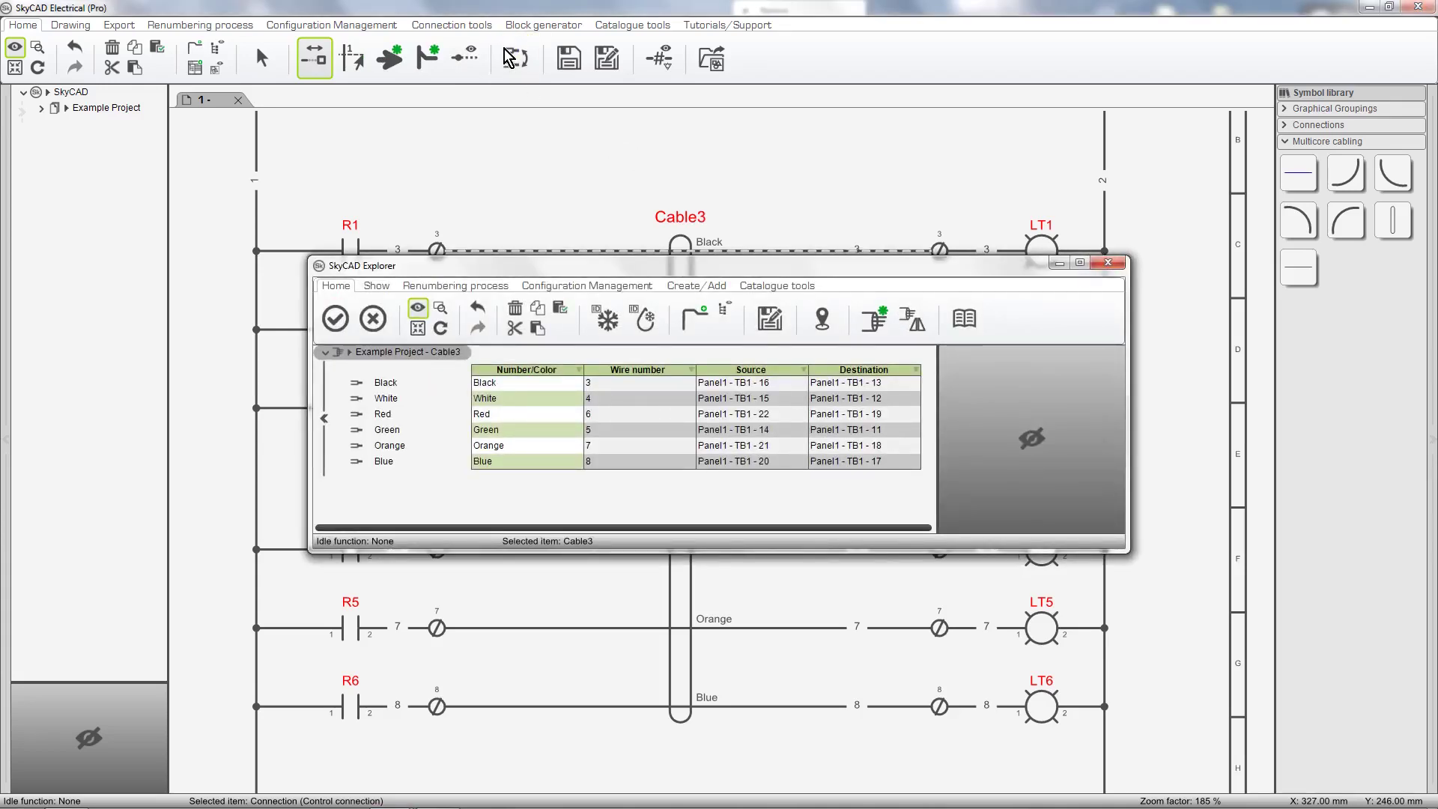
pyautogui.click(412, 427)
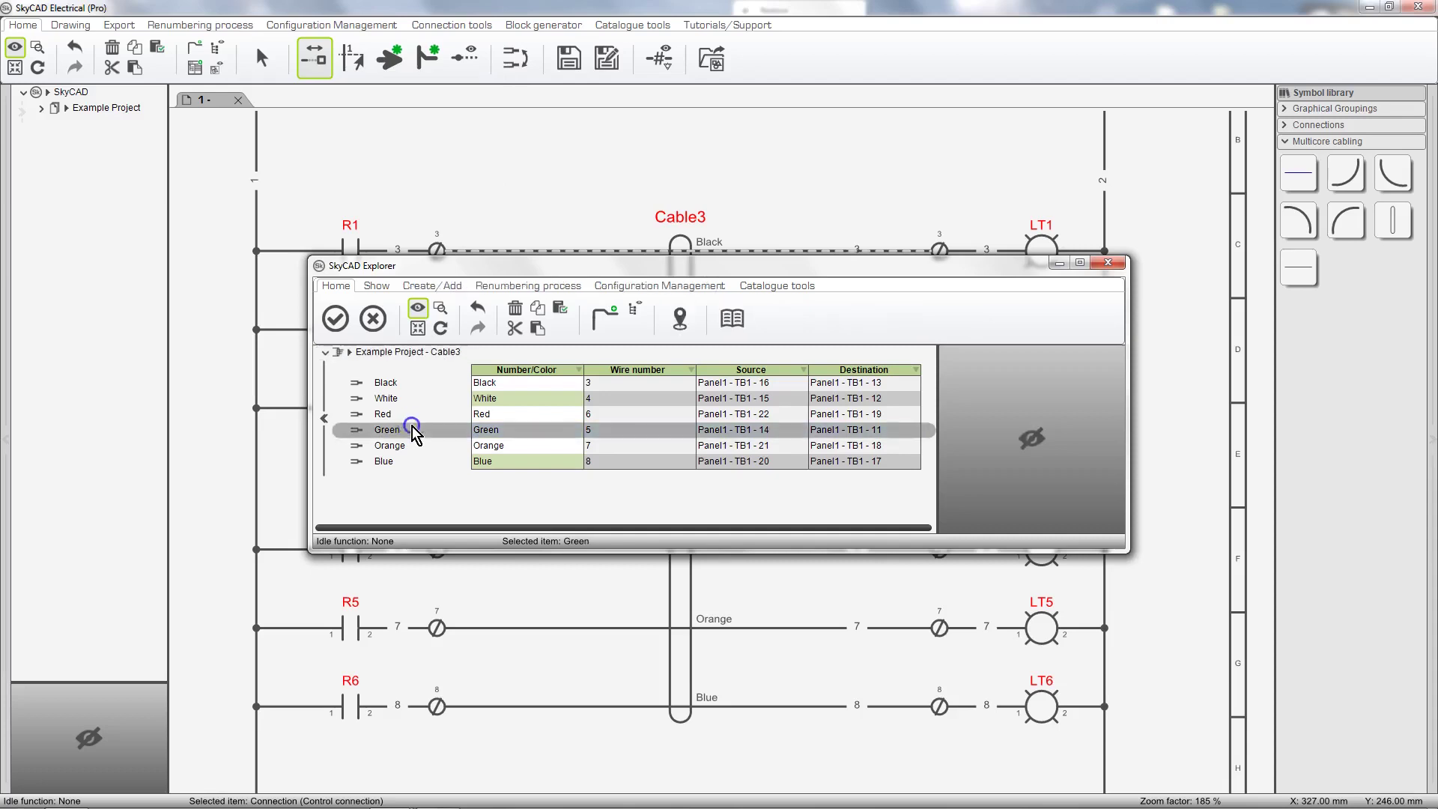
pyautogui.click(336, 319)
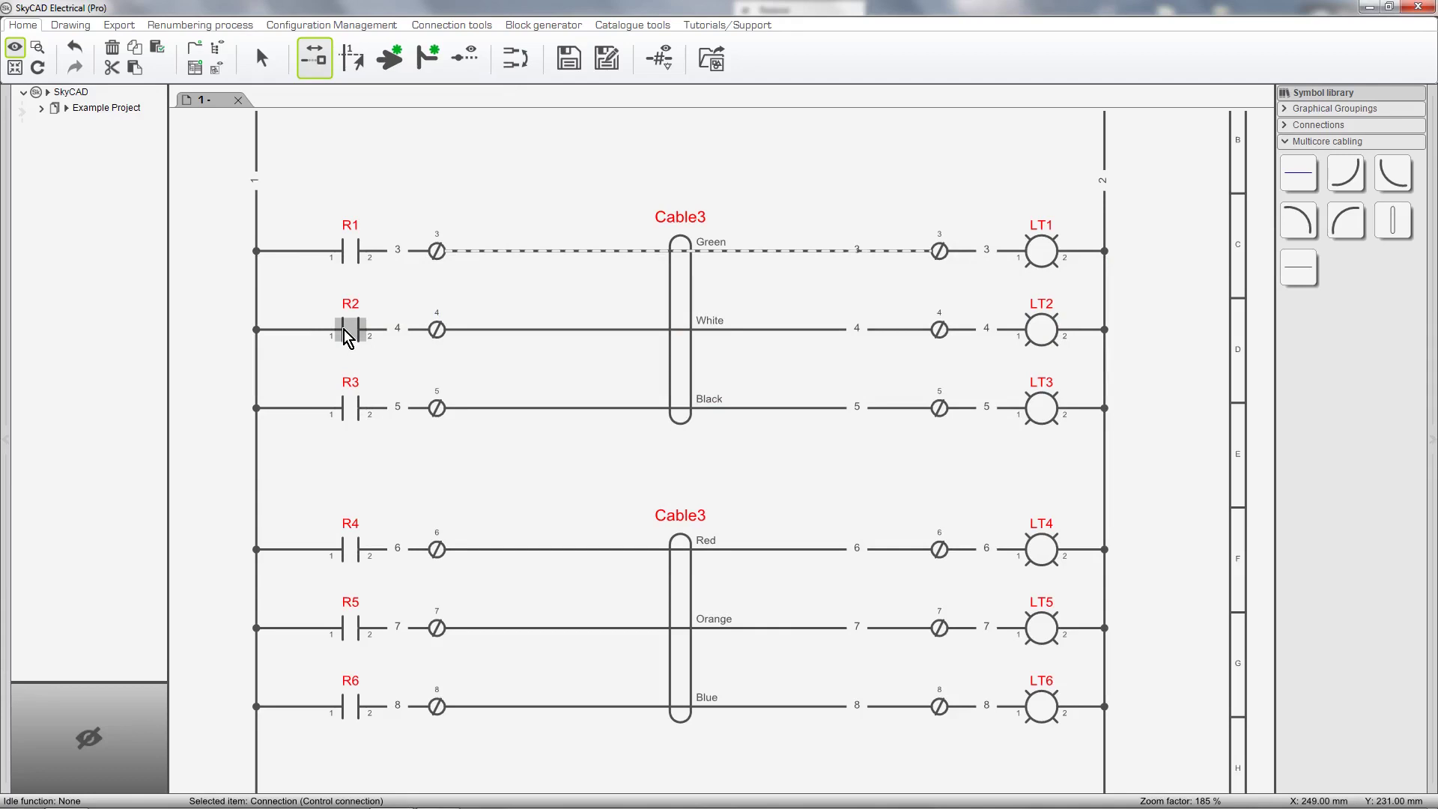
# Renumber Cable3's wires back to Black, White, Red, Green, Orange, Blue from R1 to R6
pyautogui.click(674, 292)
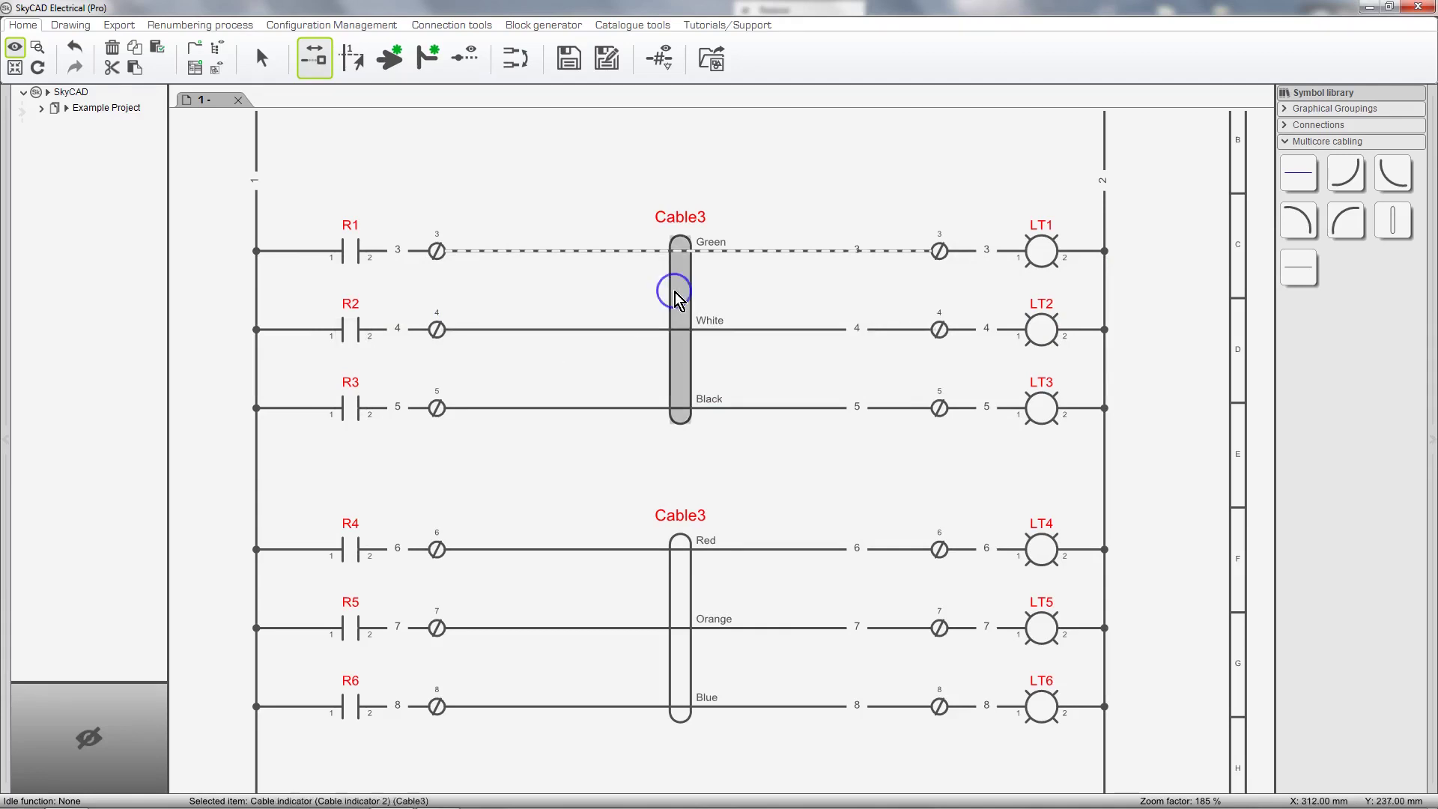
pyautogui.click(222, 26)
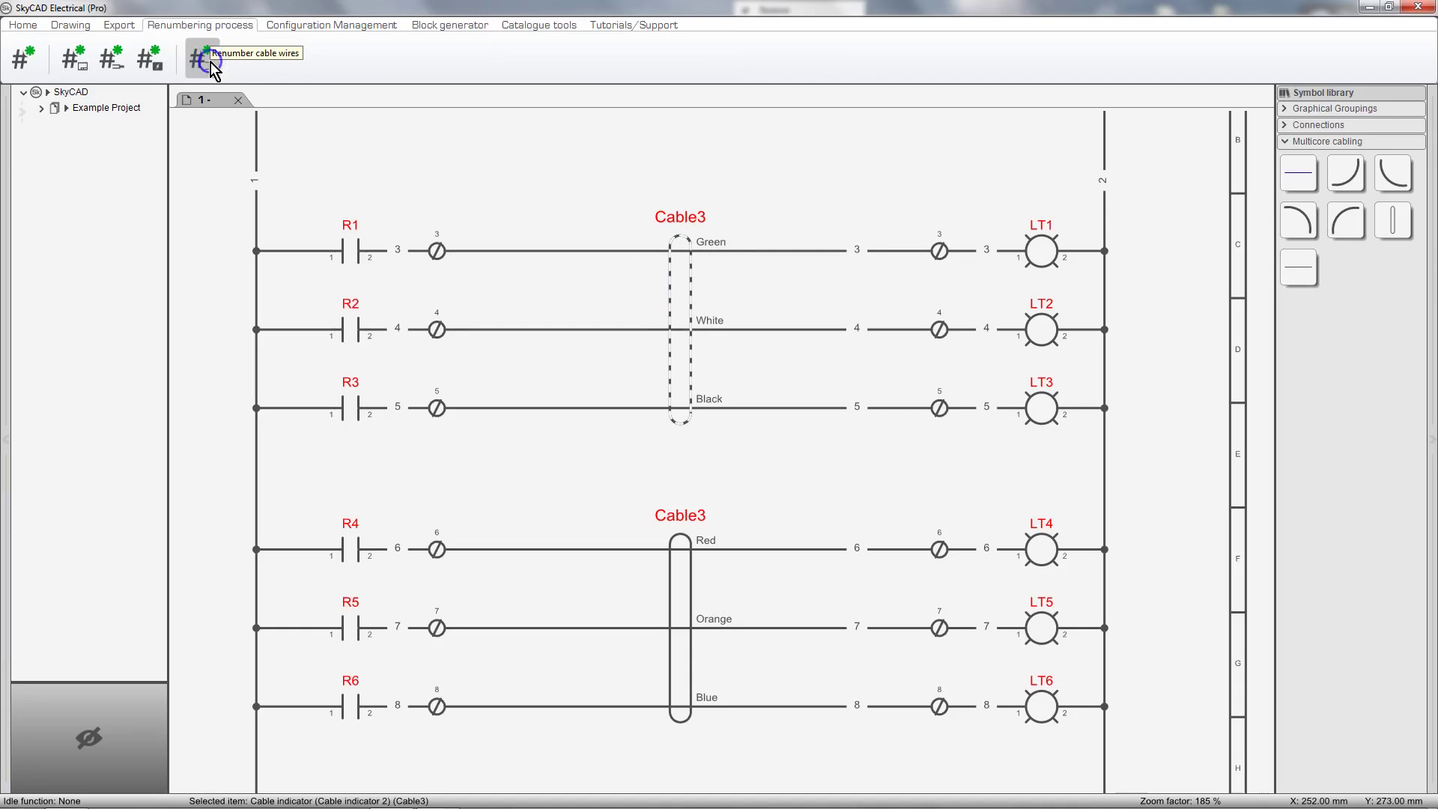
pyautogui.click(210, 62)
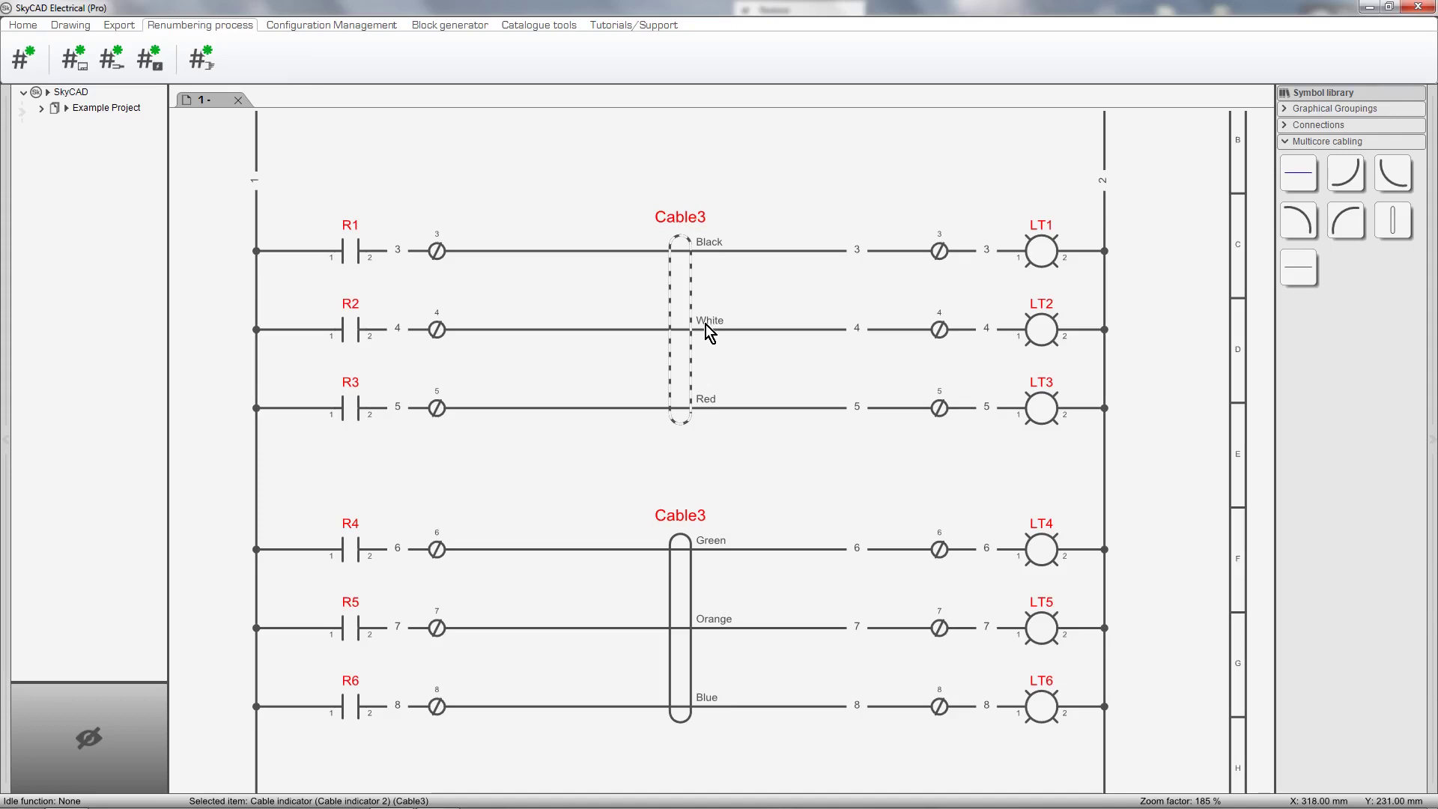
# Set Cable3's wire numbering type to Numbers and renumber its cores 1–6
pyautogui.doubleClick(686, 319)
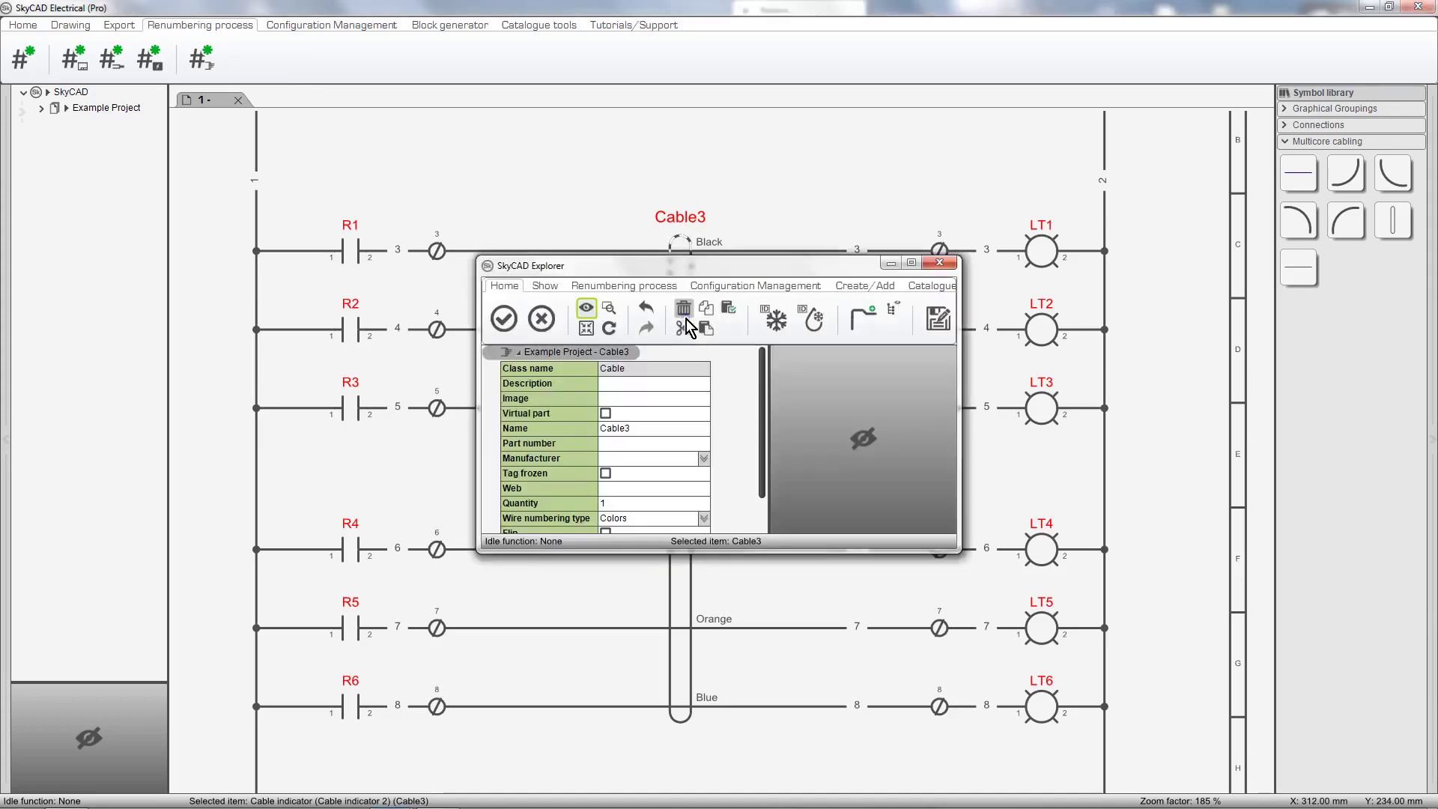
pyautogui.moveTo(751, 551); pyautogui.dragTo(750, 625)
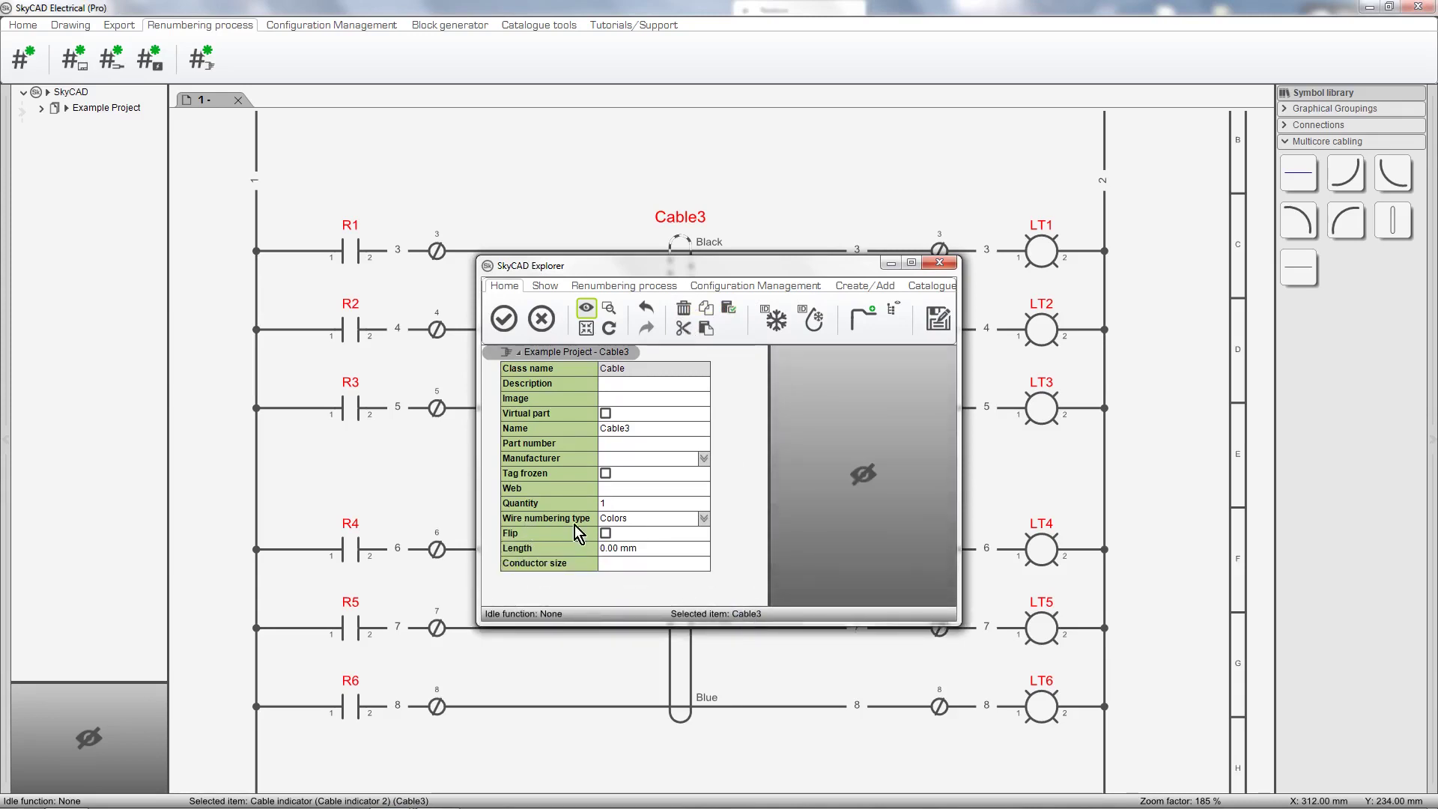
pyautogui.click(704, 519)
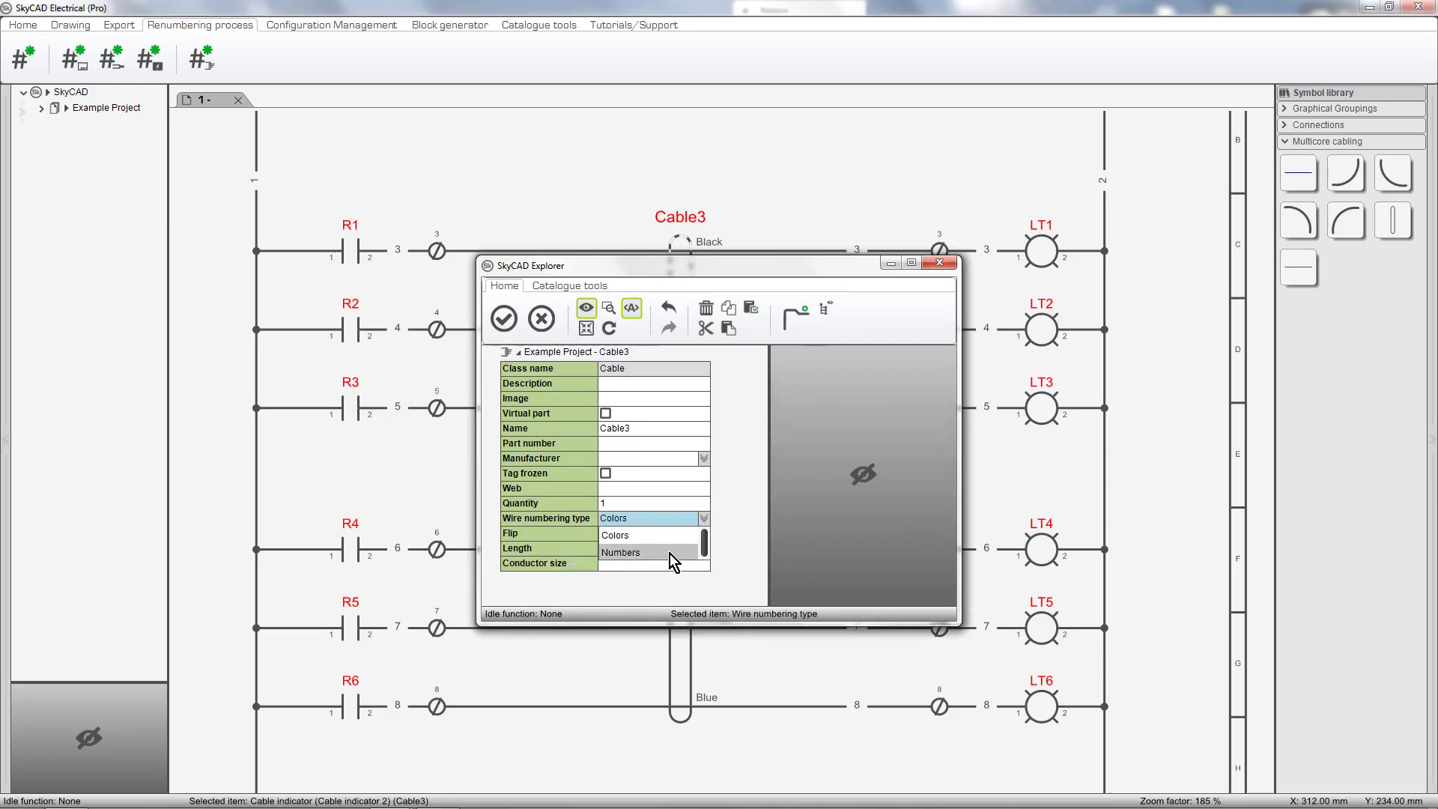
pyautogui.click(670, 554)
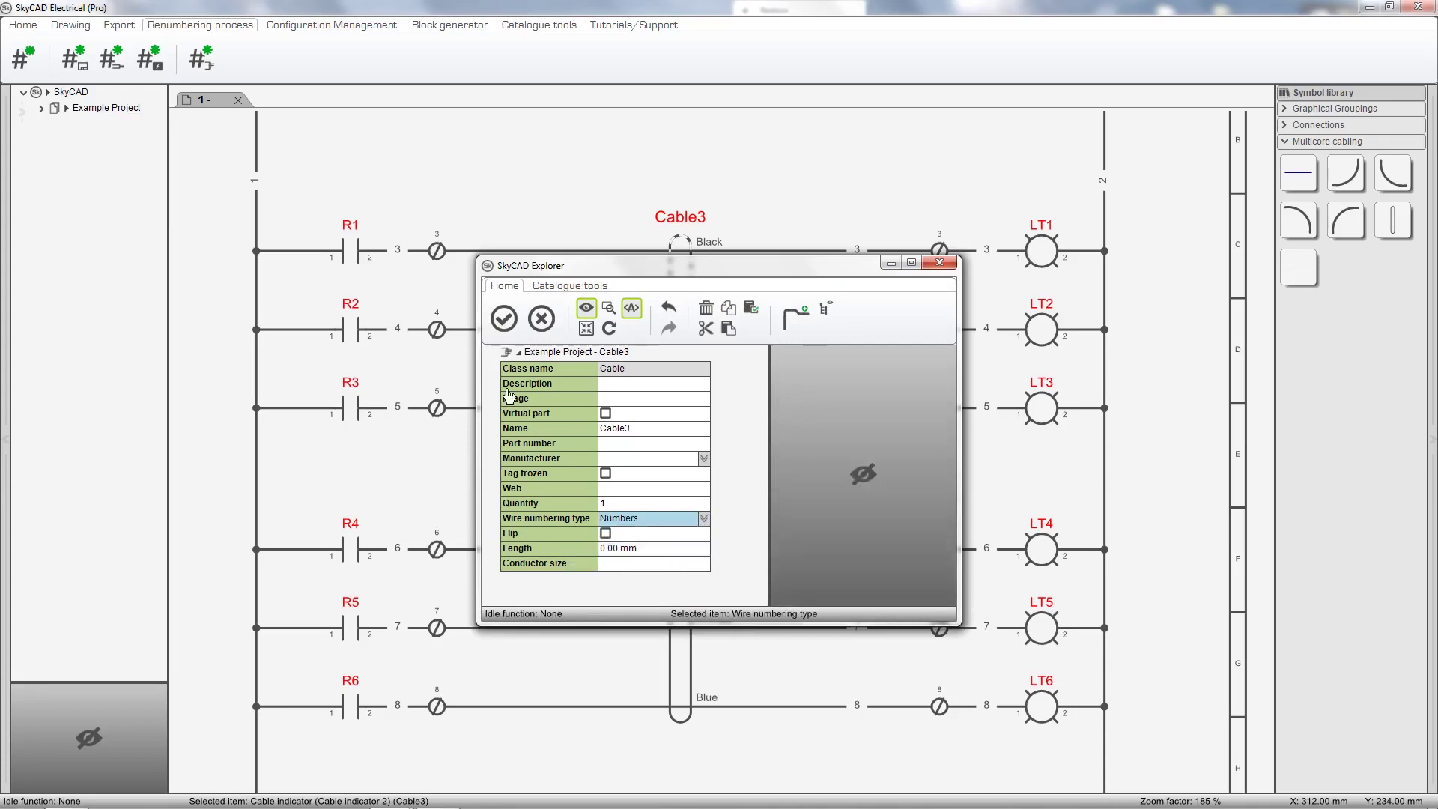
pyautogui.click(505, 324)
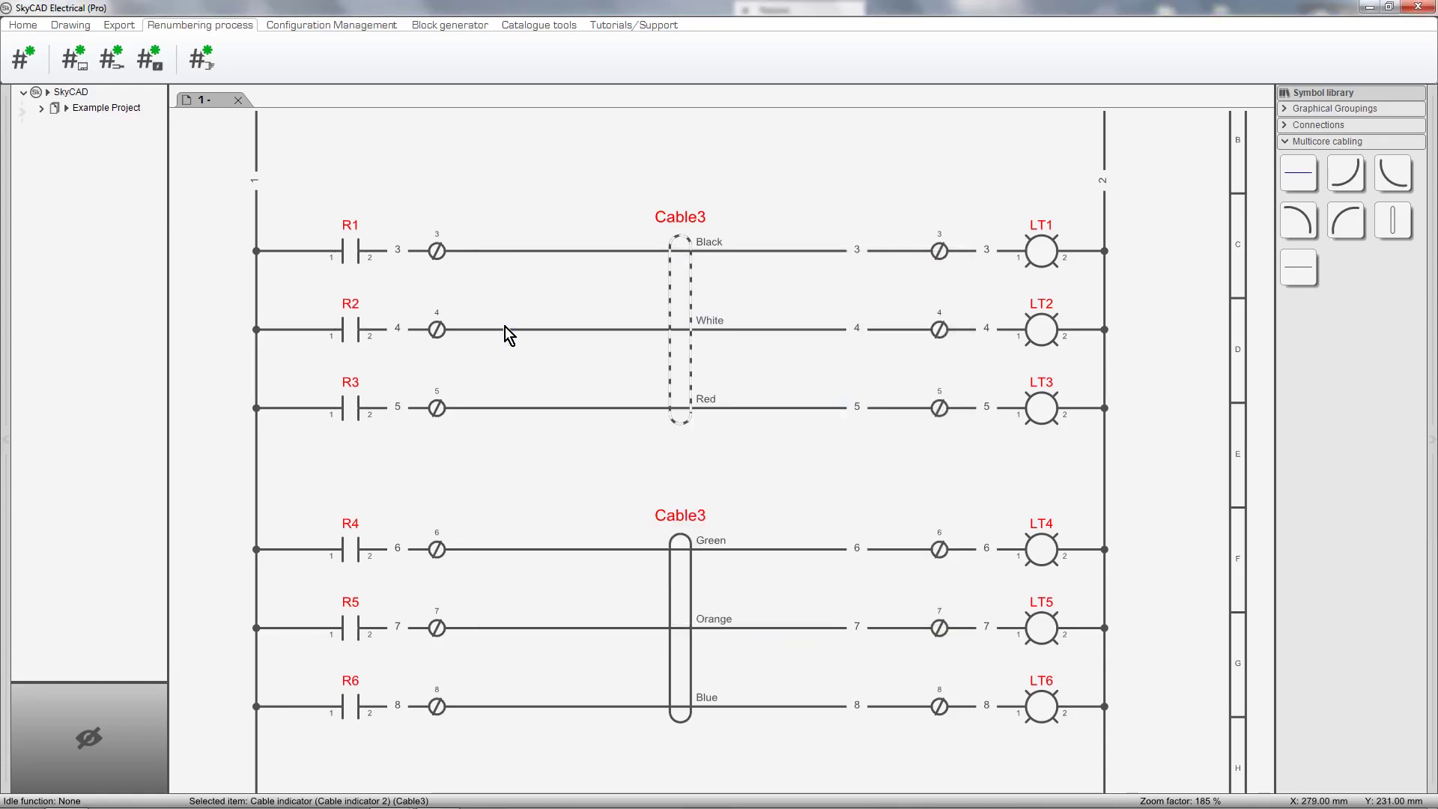
pyautogui.click(213, 58)
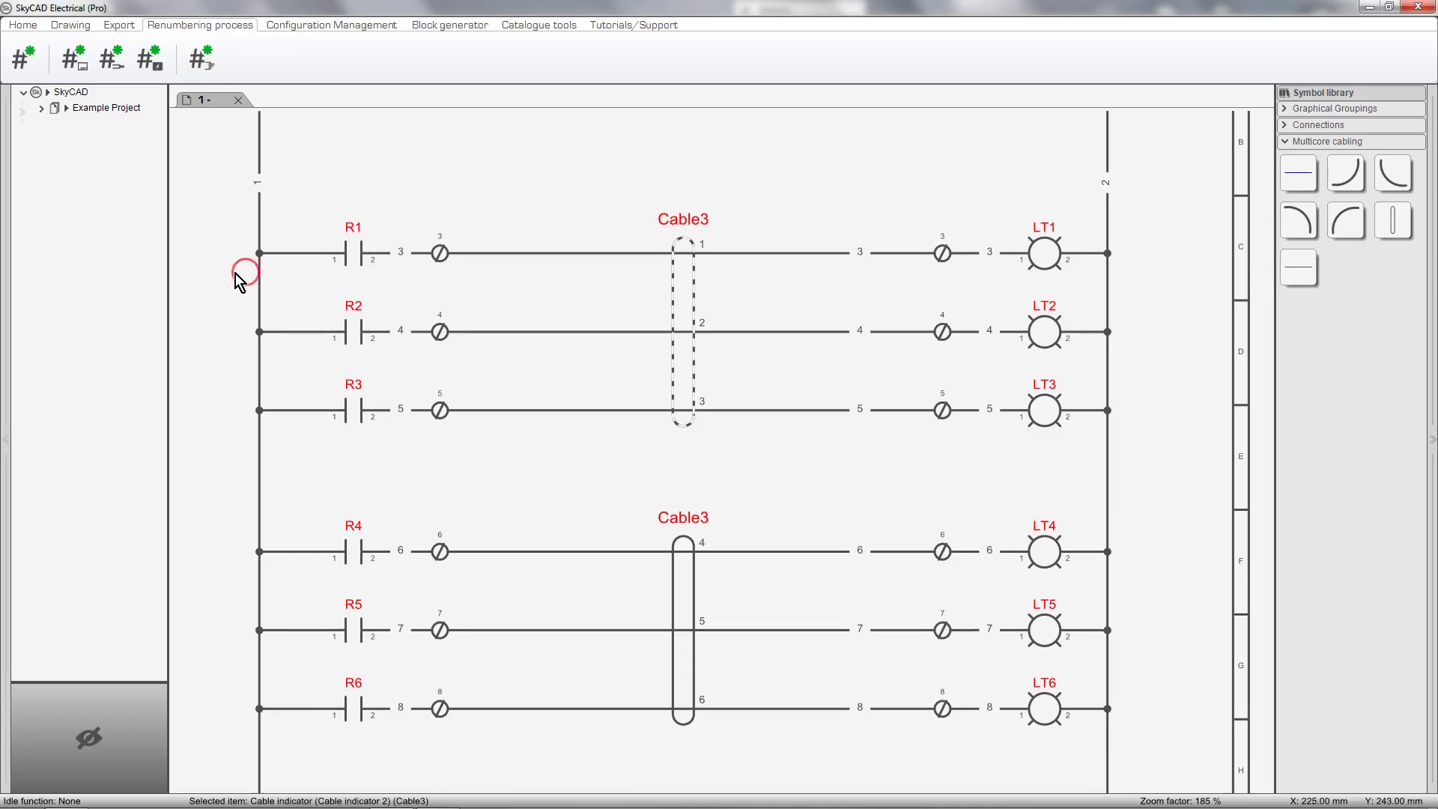
# Draw a shield line running down from the Cable2 indicator
pyautogui.moveTo(235, 273); pyautogui.dragTo(874, 340, button='middle')
pyautogui.scroll(4, 631, 366)
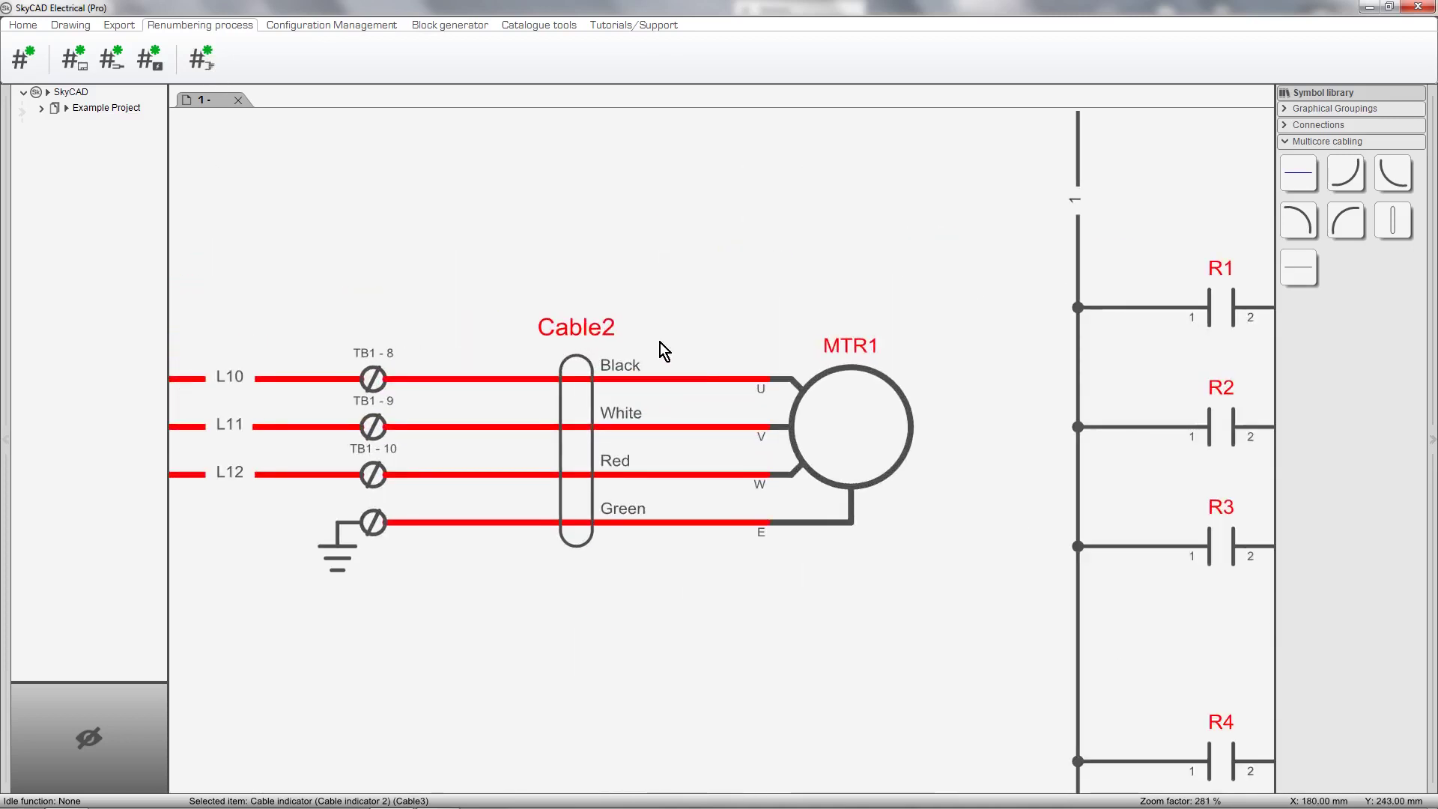
pyautogui.click(1298, 270)
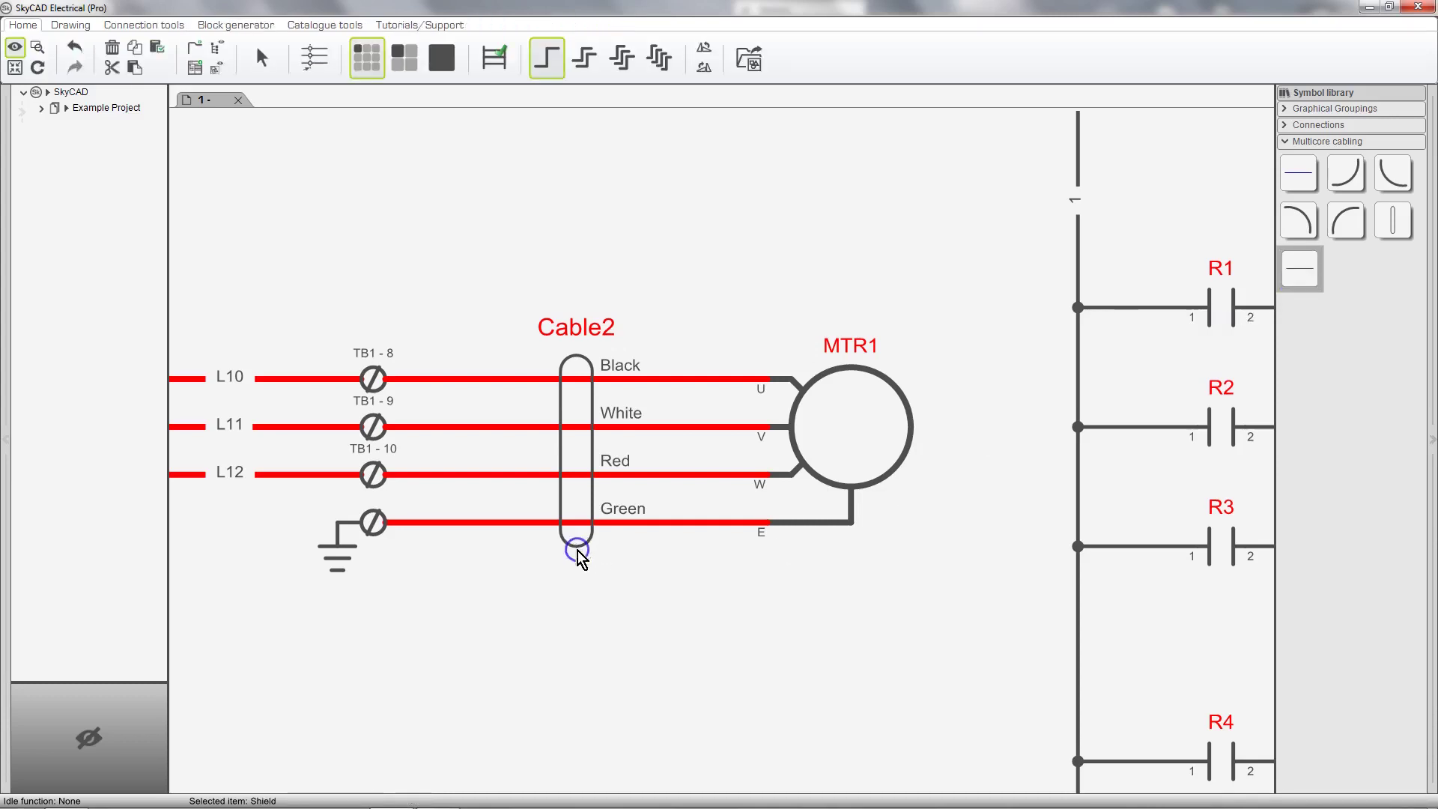
pyautogui.click(576, 621)
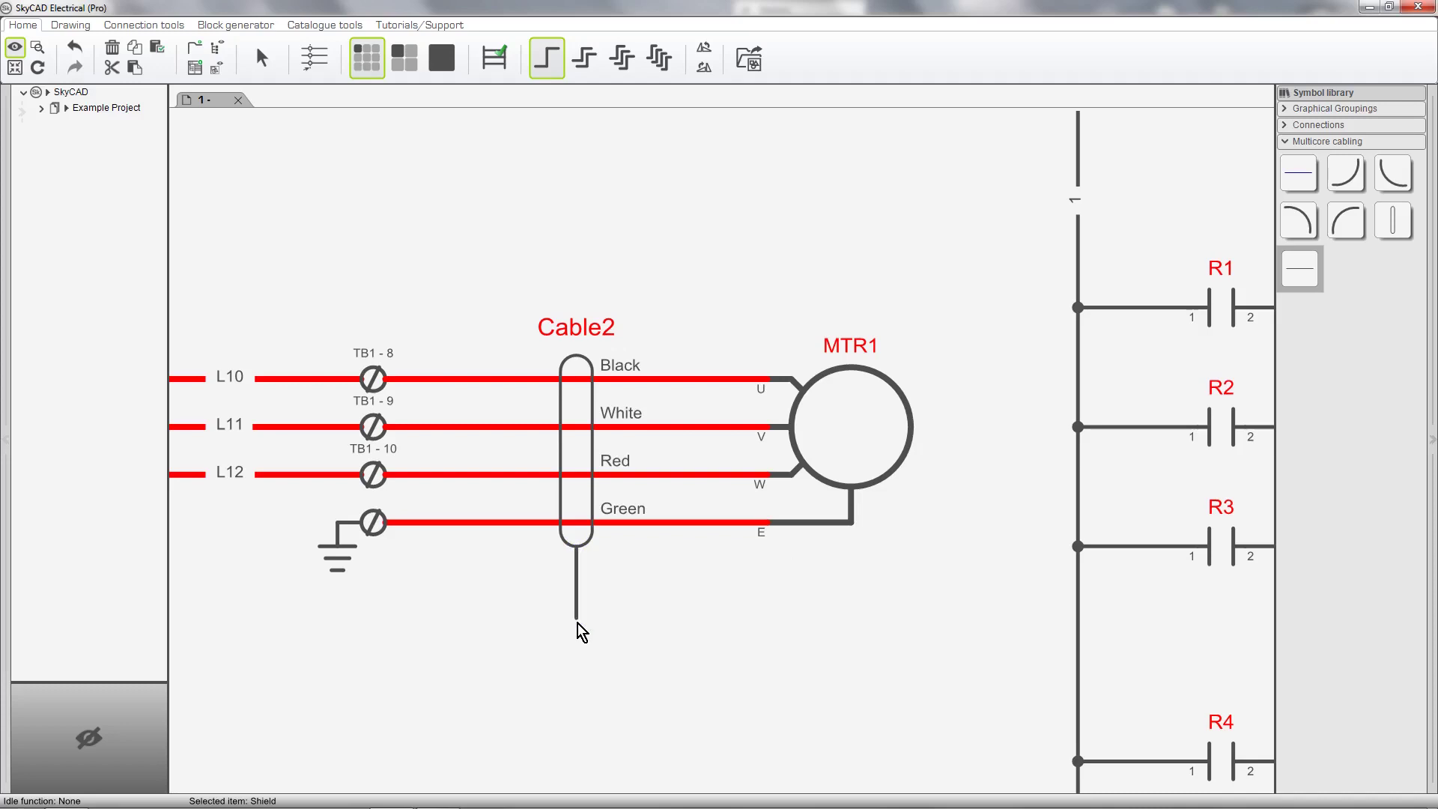
# Place a ground symbol from the Grounds group at the shield line's end
pyautogui.click(1352, 141)
pyautogui.click(1351, 158)
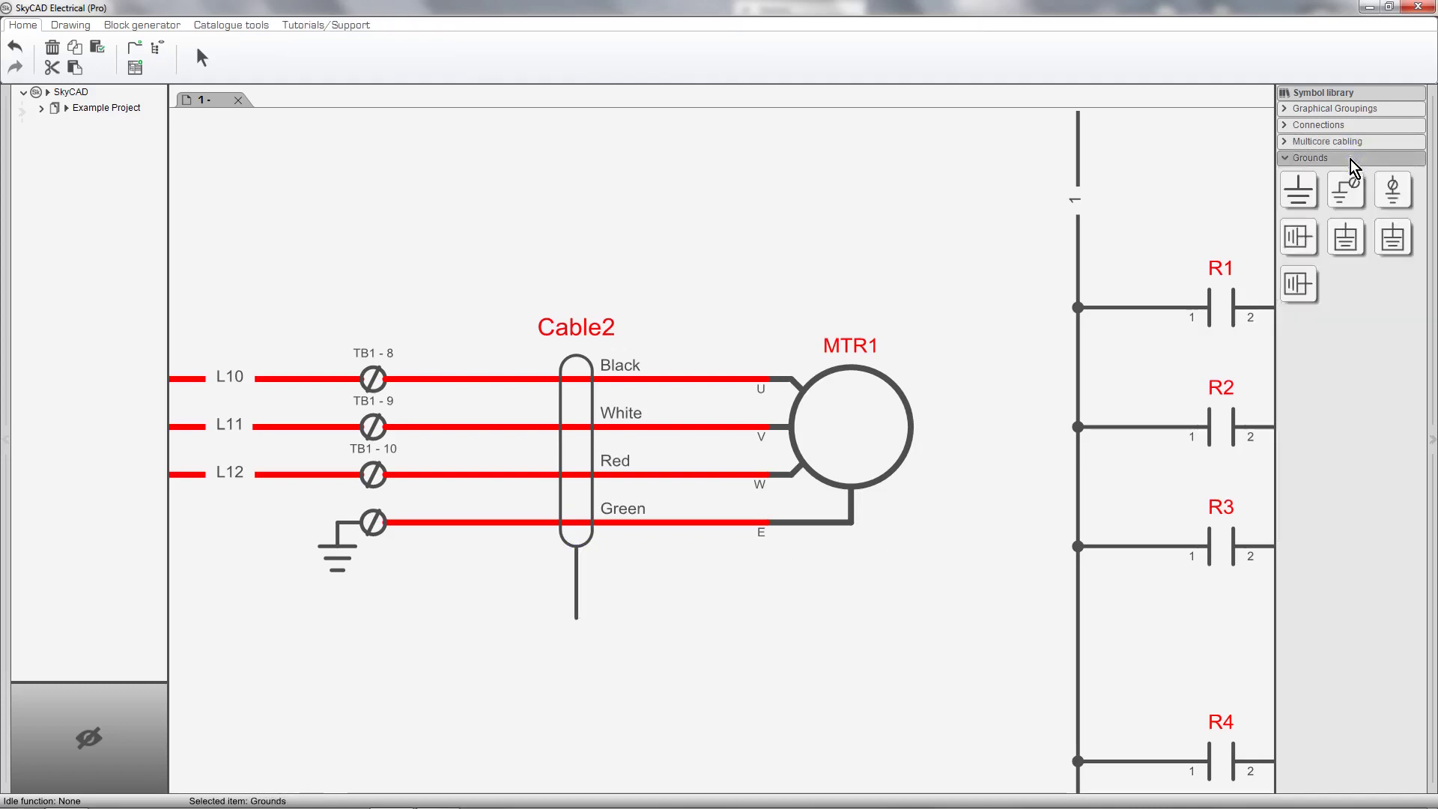
pyautogui.click(1311, 196)
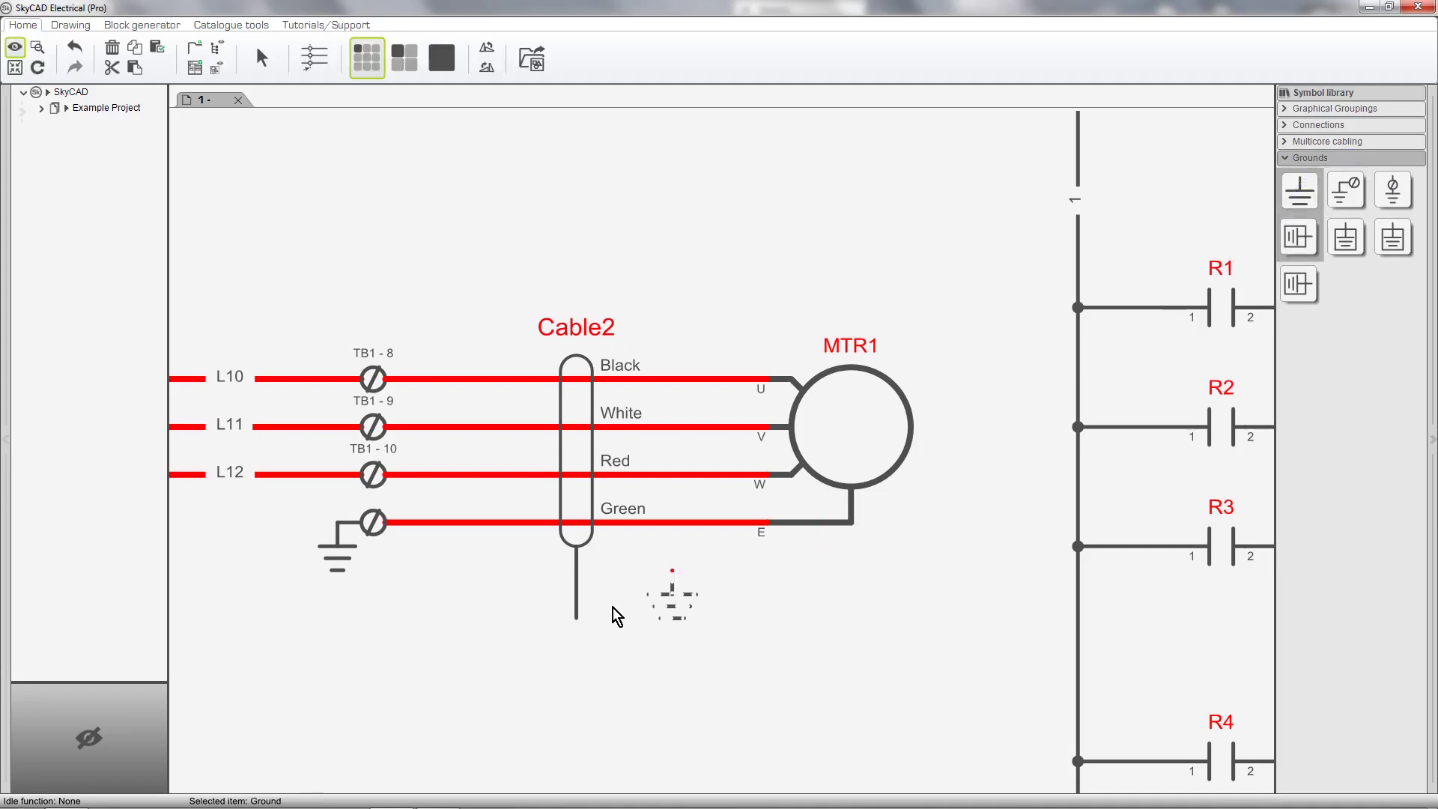
pyautogui.click(566, 618)
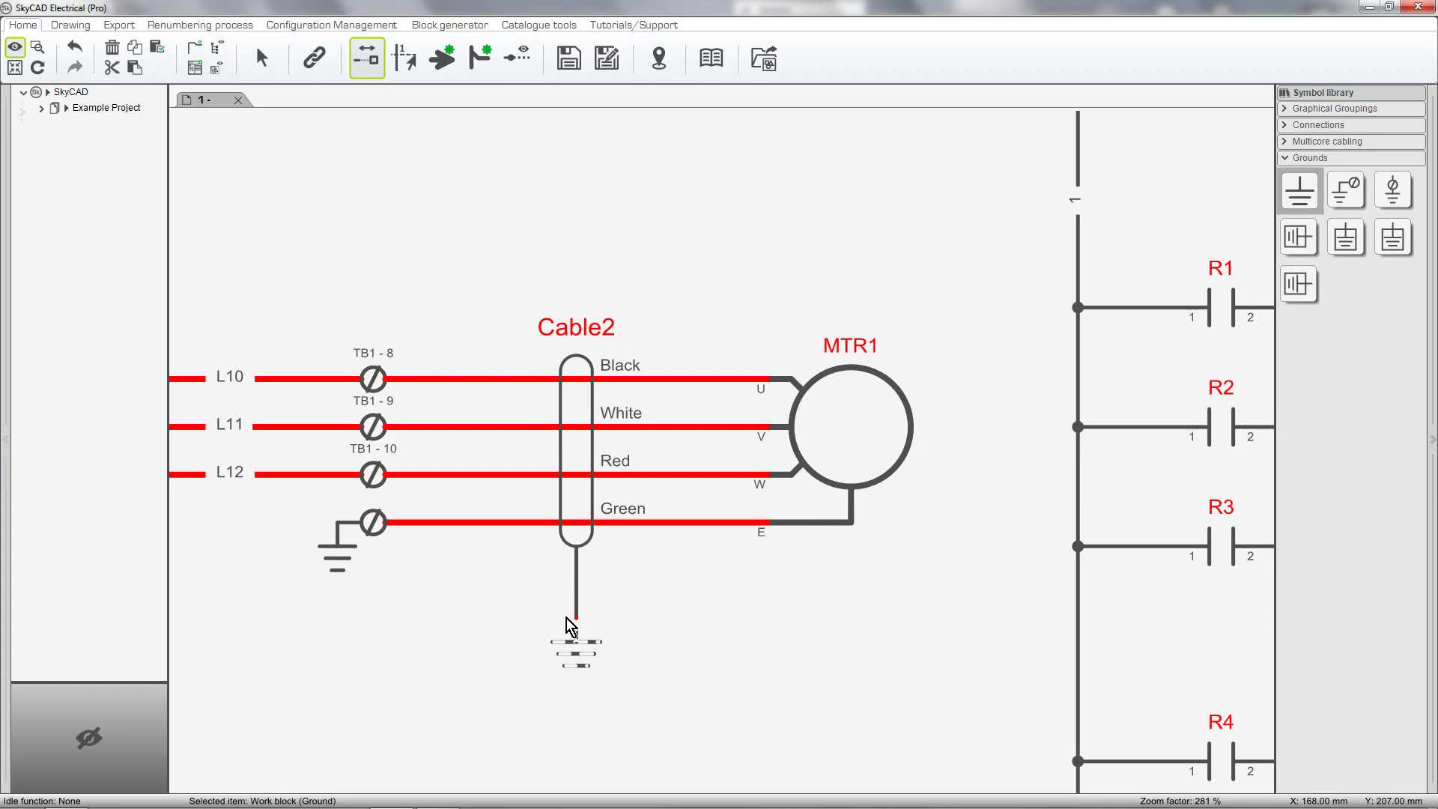
# Select the Cable2 indicator and show its wire list: Black, White, Red, Green and Shield
pyautogui.click(577, 494)
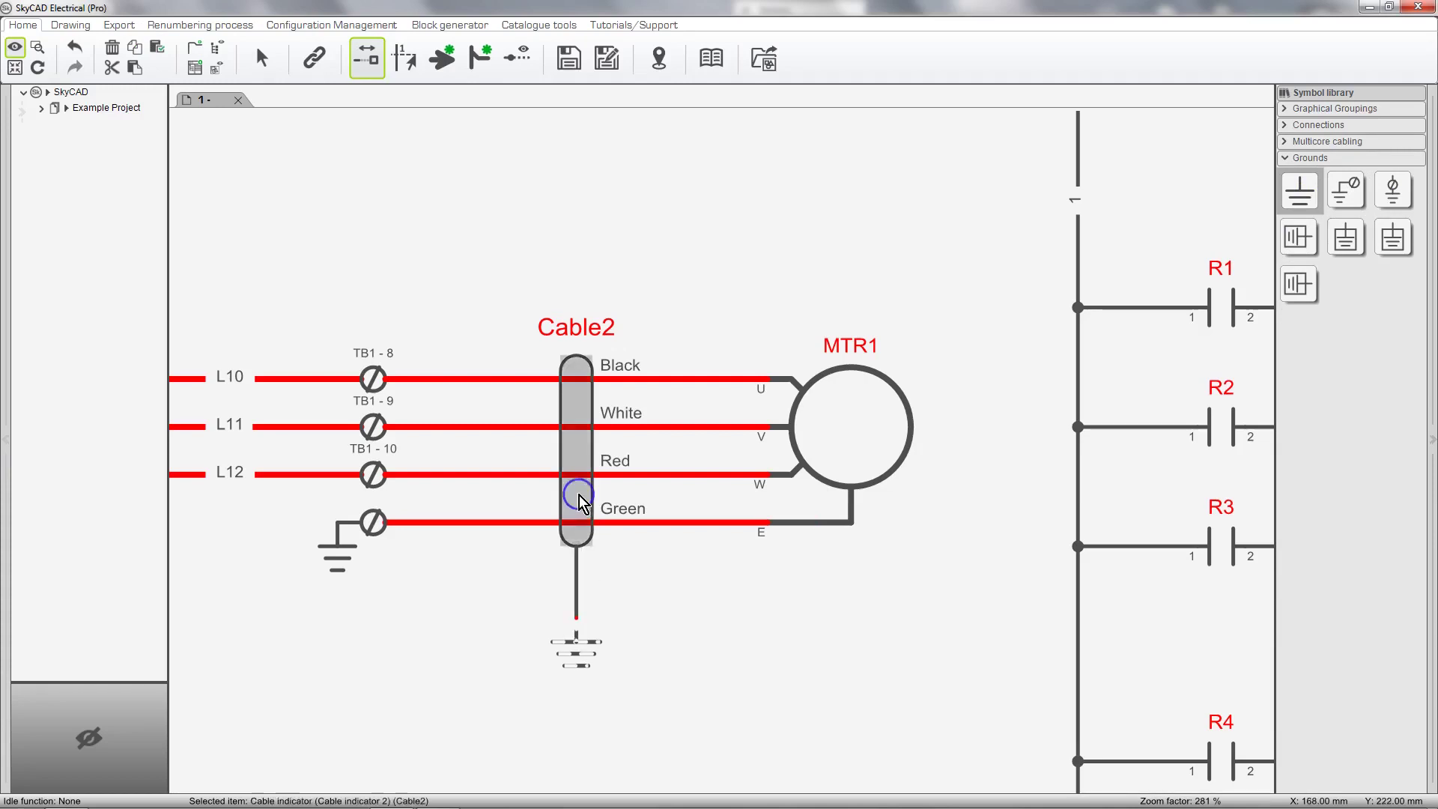
pyautogui.click(753, 64)
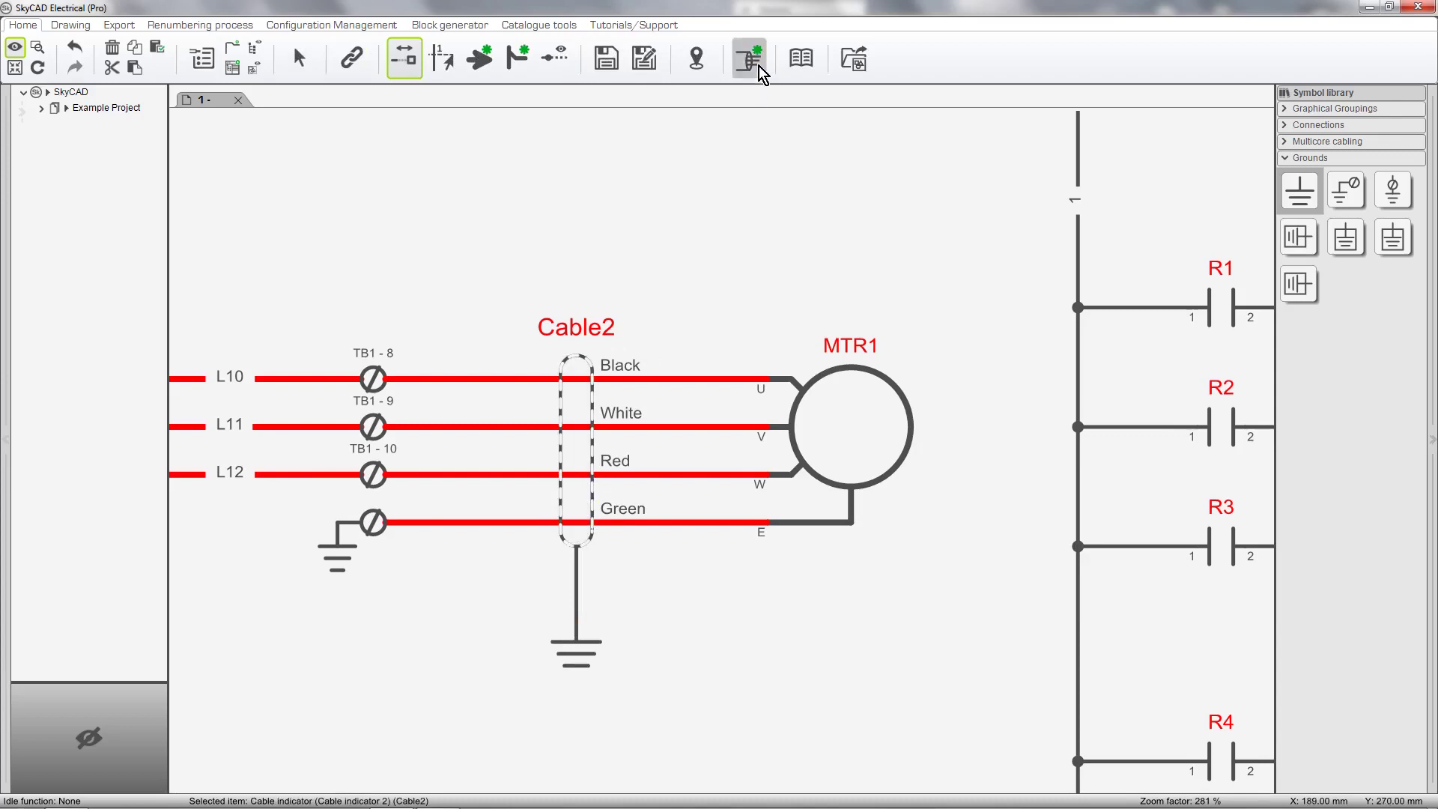
pyautogui.click(203, 67)
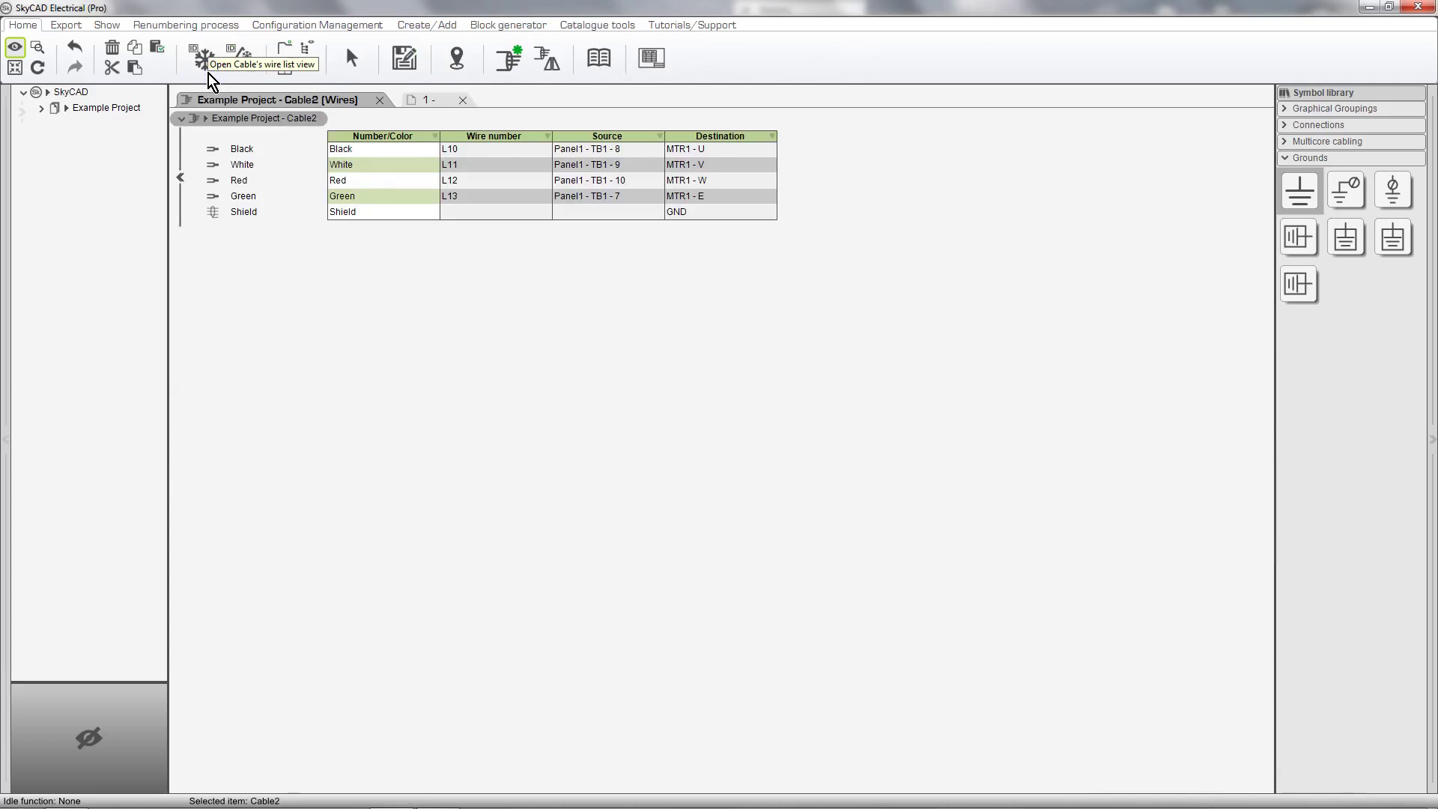
# List Example Project's cables Cable1–Cable3 and select Cable2 to see its TB1-to-MTR1 conductors
pyautogui.click(88, 108)
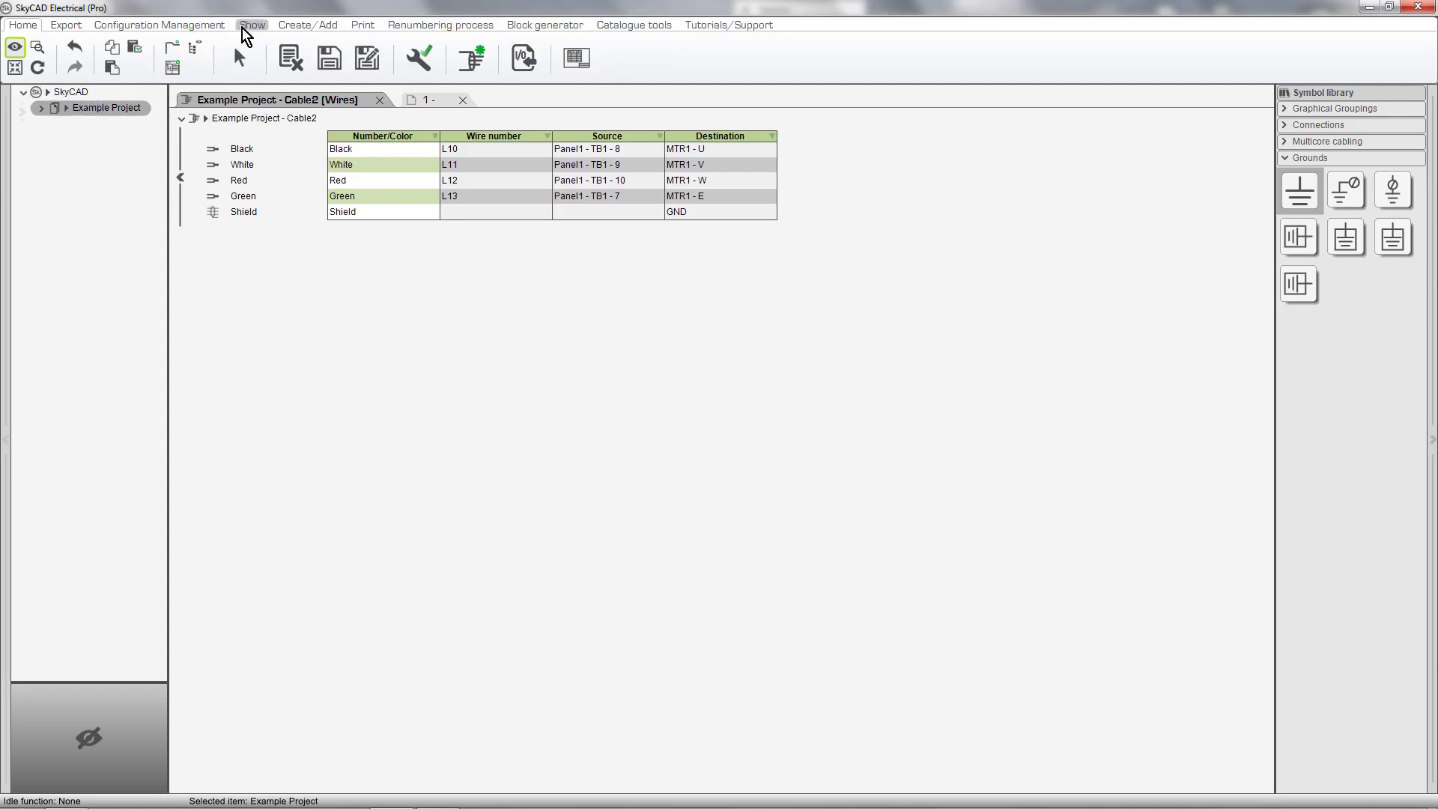
pyautogui.click(242, 28)
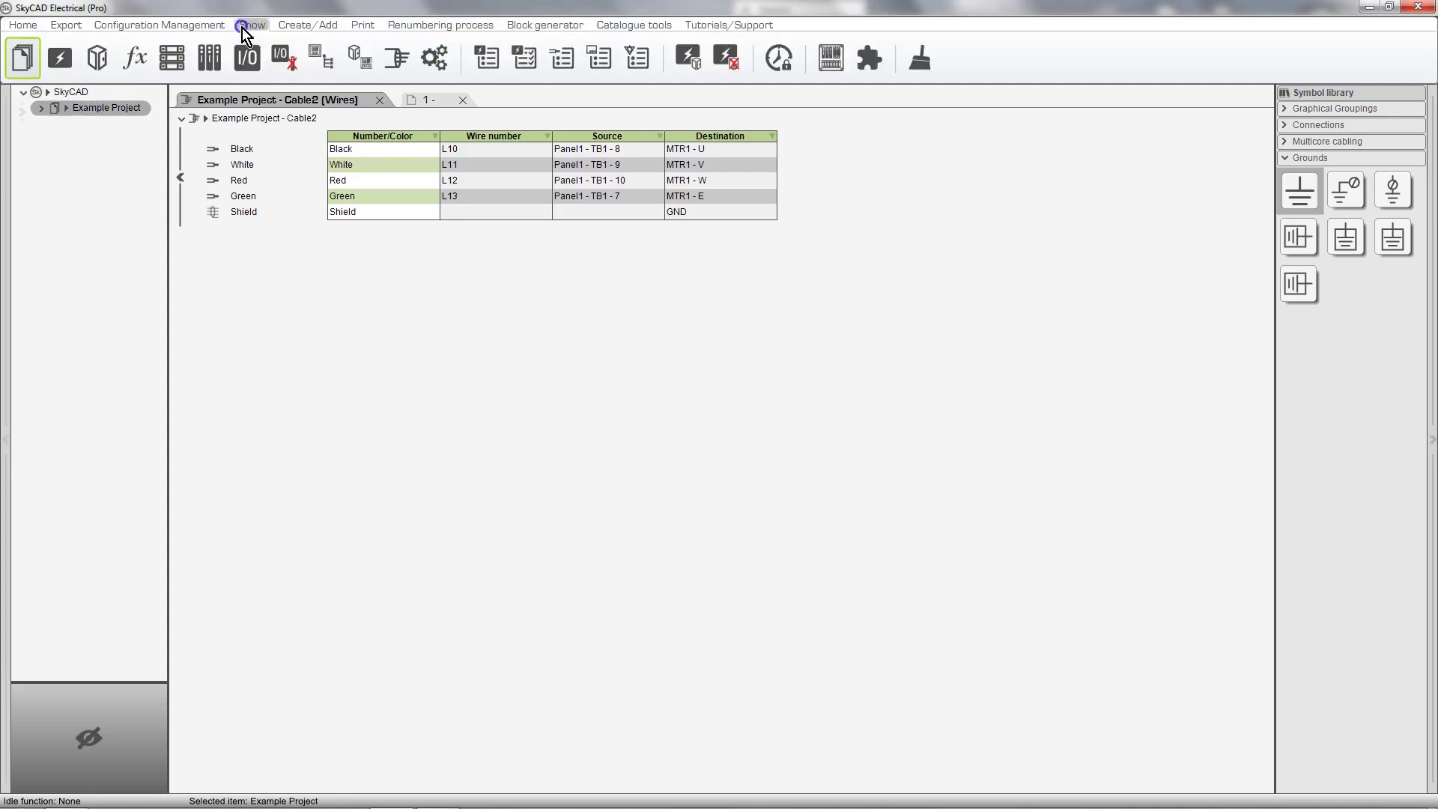
pyautogui.click(393, 64)
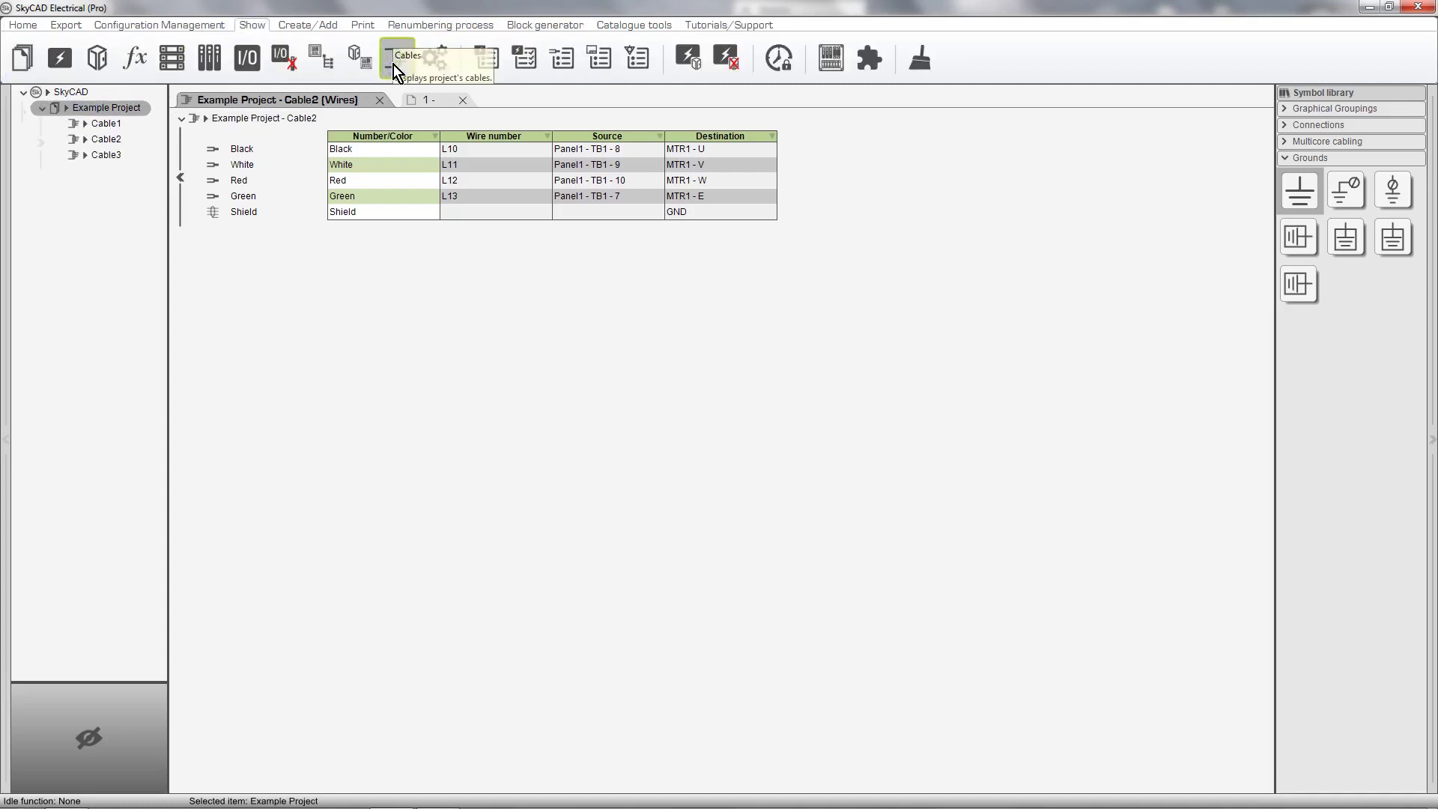
pyautogui.click(119, 146)
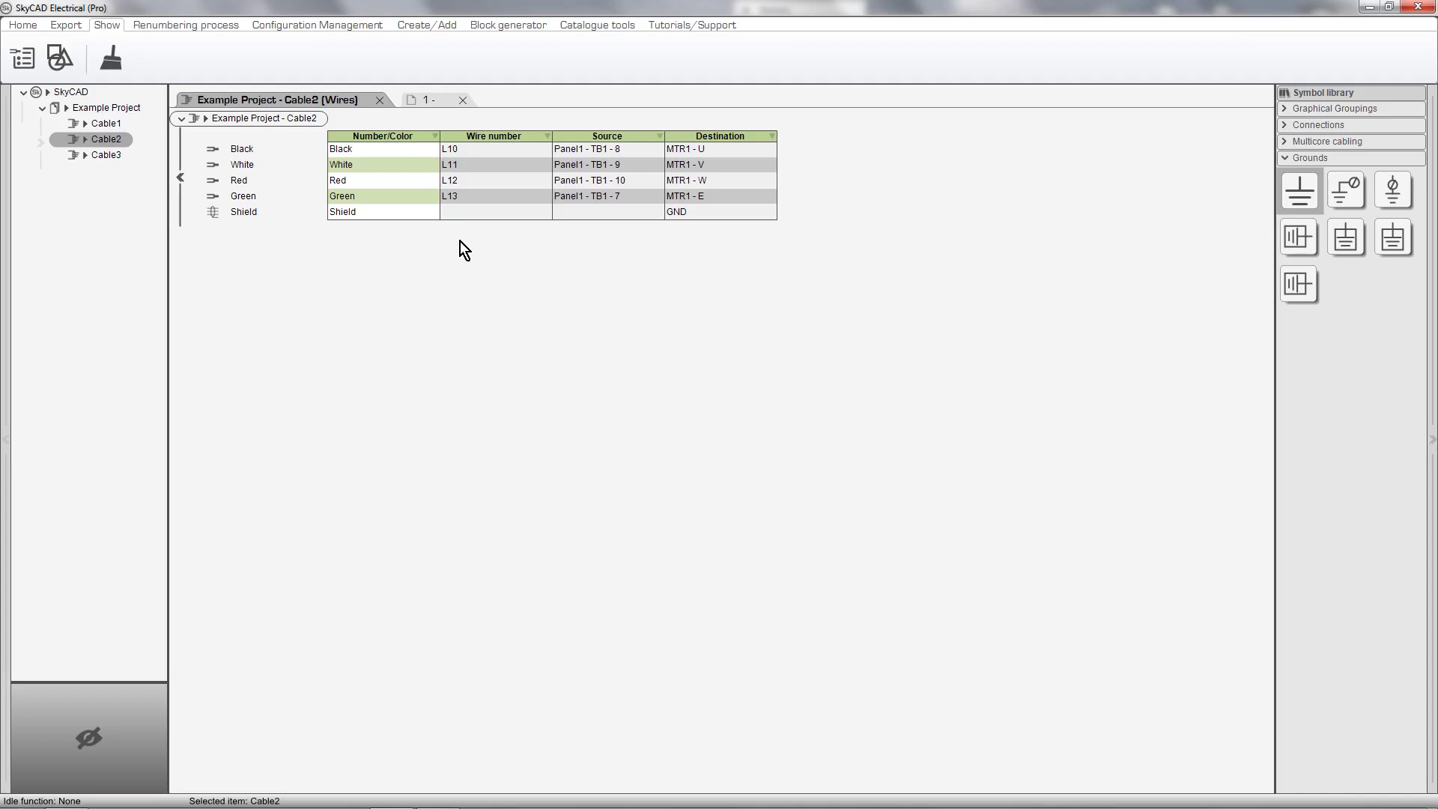
pyautogui.click(298, 119)
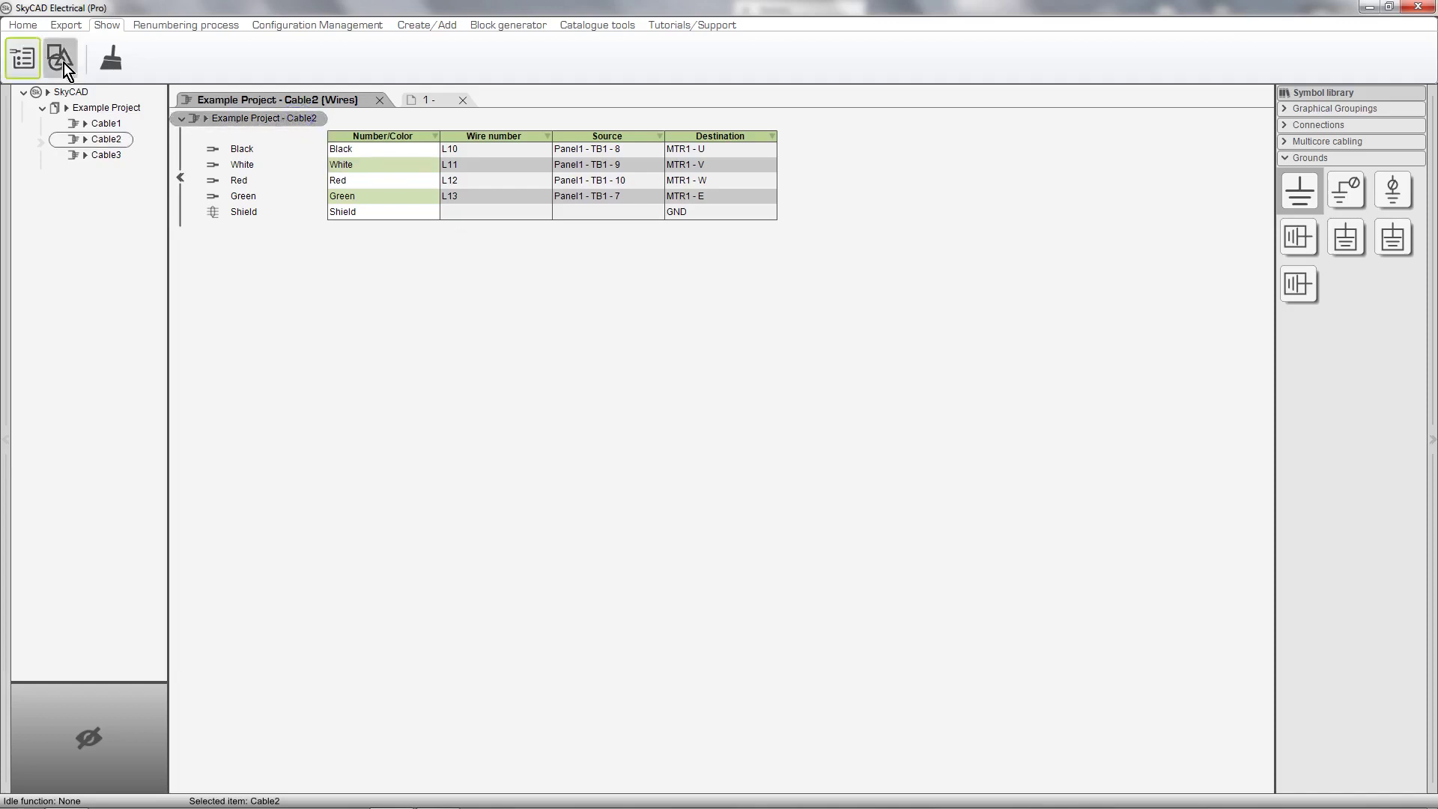
pyautogui.click(23, 26)
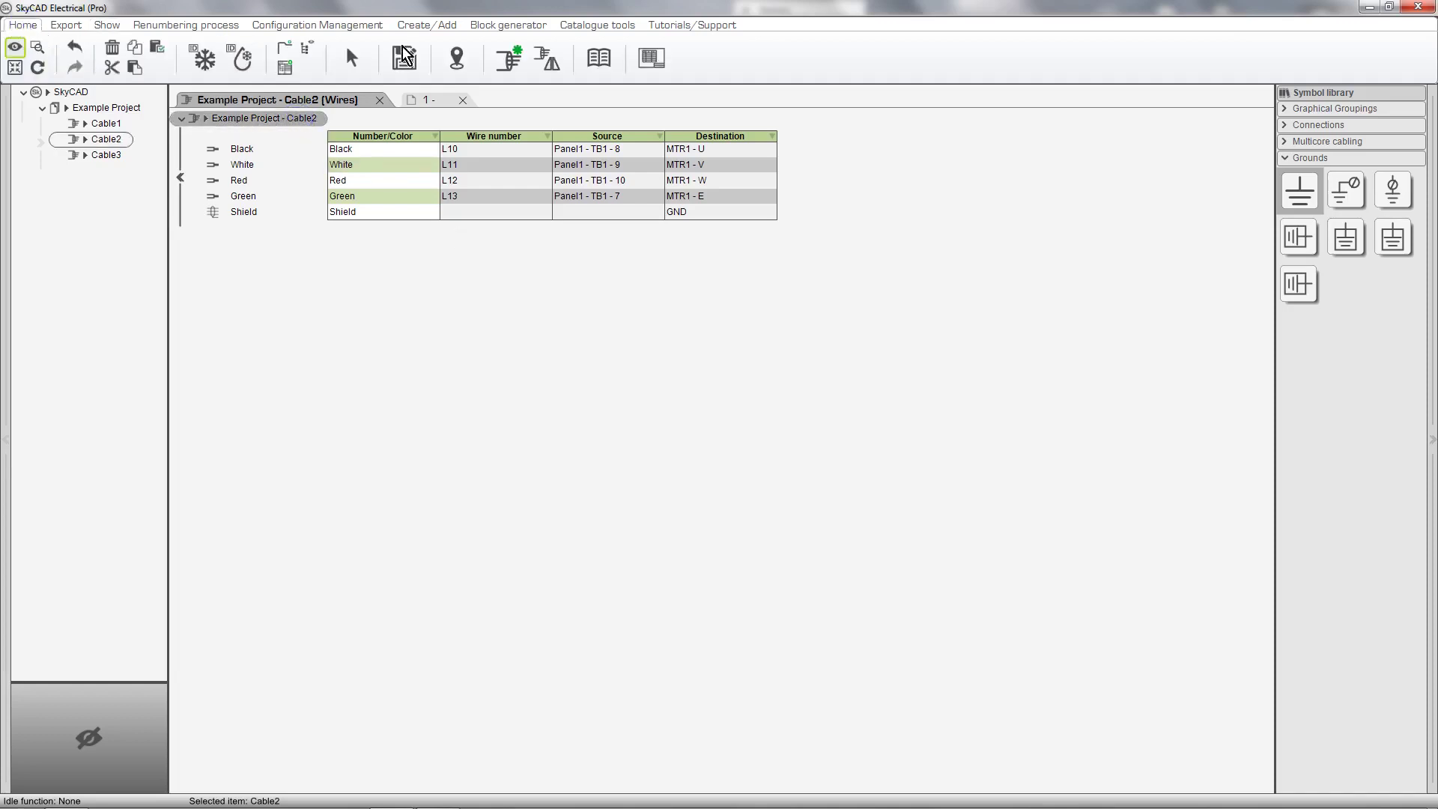
pyautogui.click(546, 66)
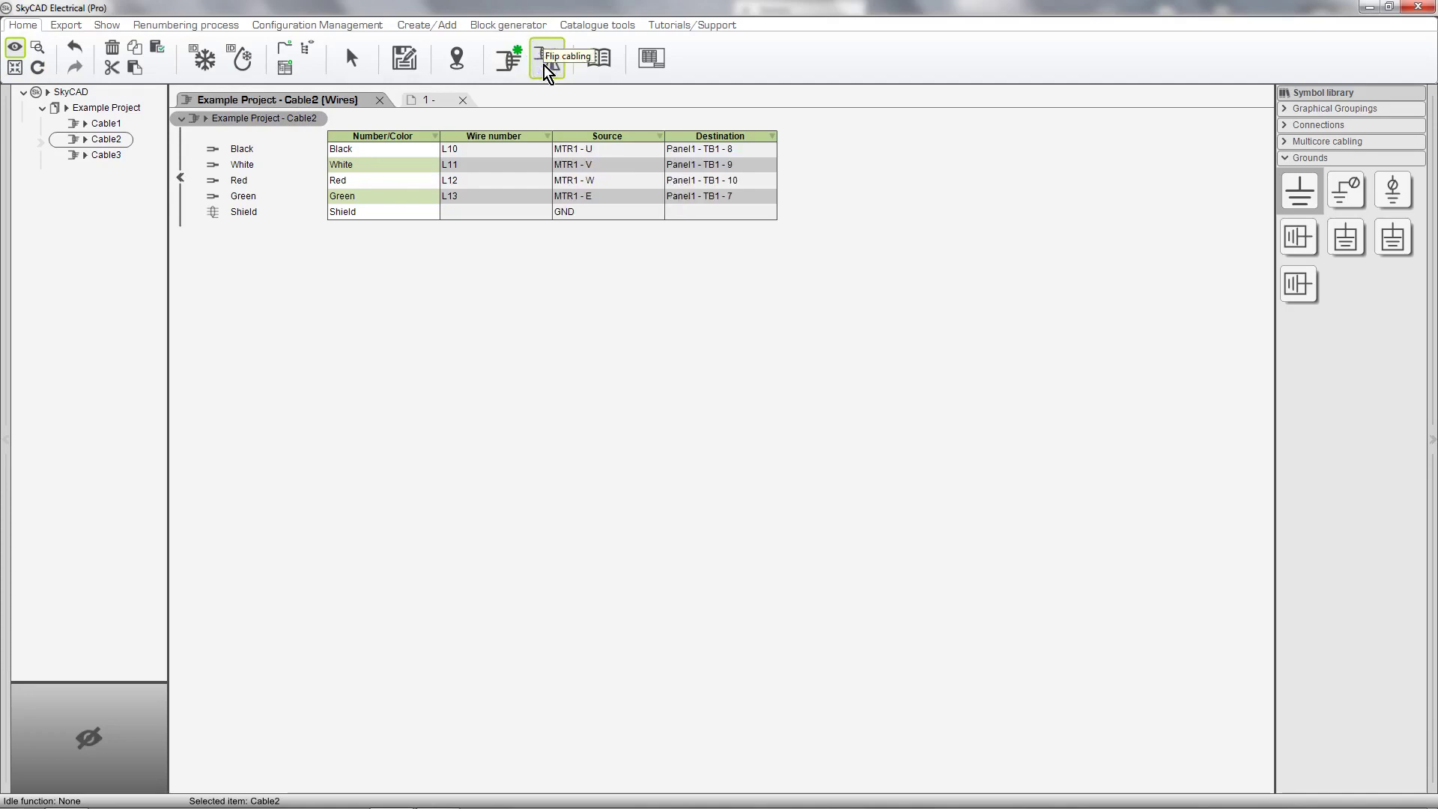
pyautogui.click(547, 67)
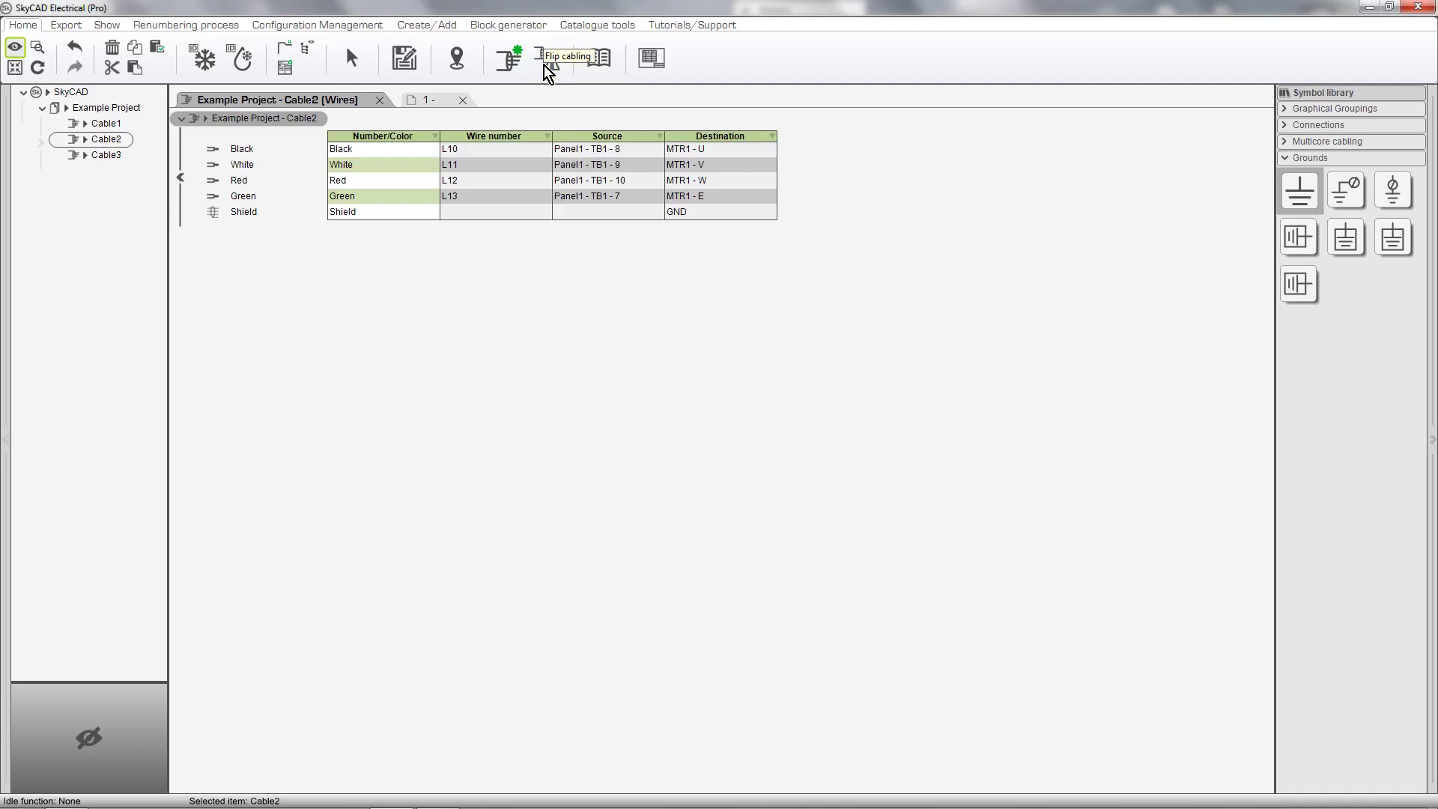
# Swap the connections of Cable2's Black and Red wires
pyautogui.click(251, 149)
pyautogui.keyDown('ctrl'); pyautogui.click(251, 185); pyautogui.keyUp('ctrl')
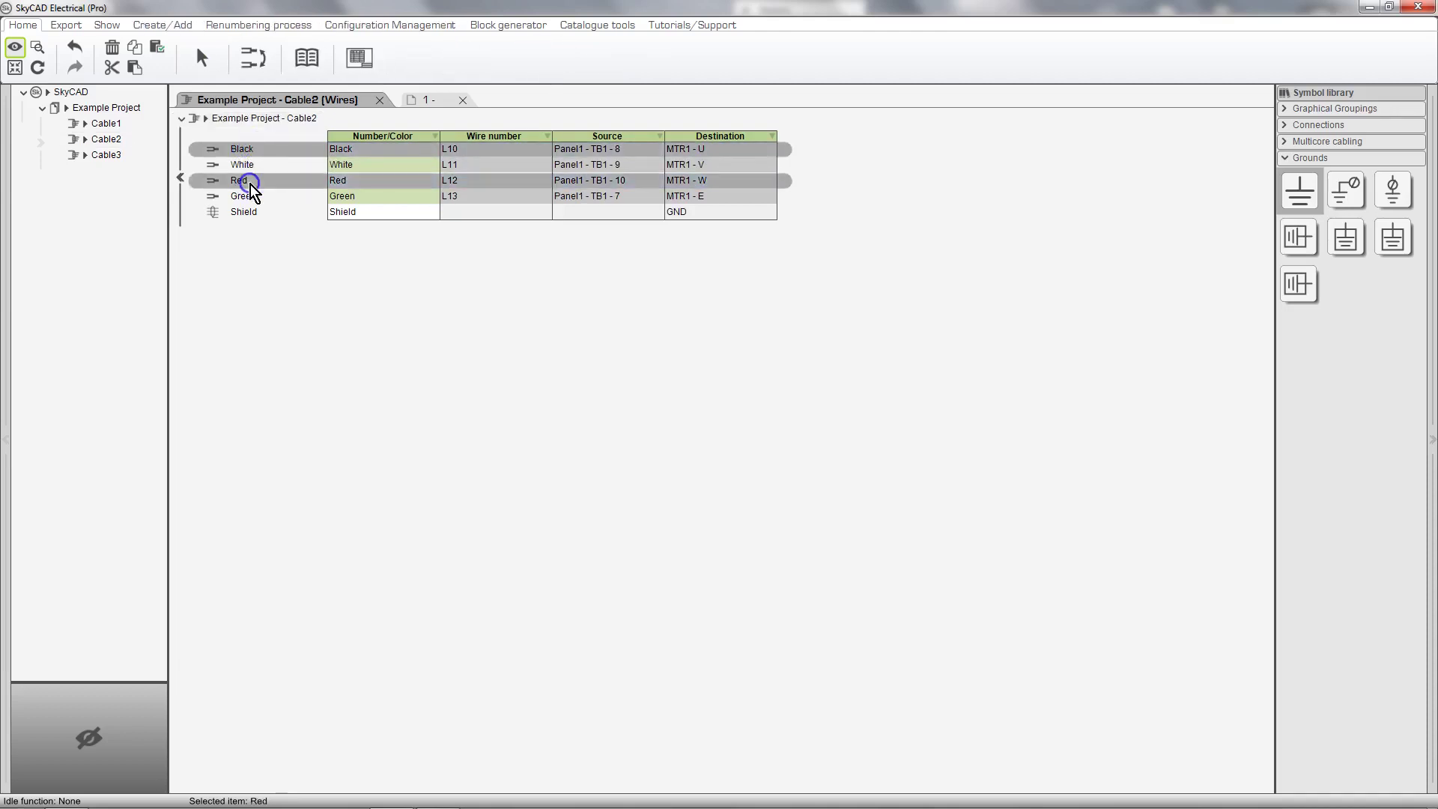
pyautogui.click(258, 68)
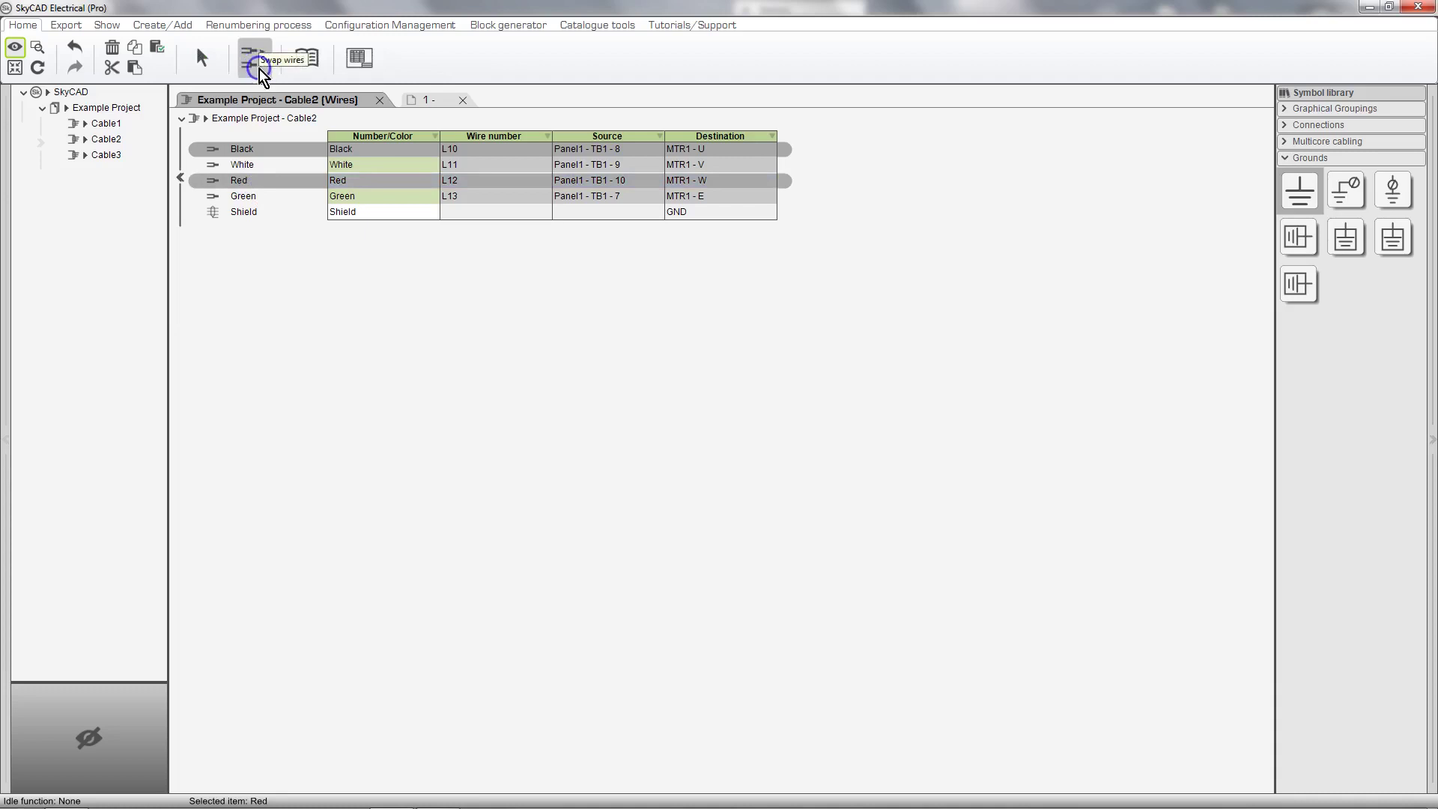
# Rename the White wire's colour to Brown
pyautogui.click(357, 168)
pyautogui.write('B')
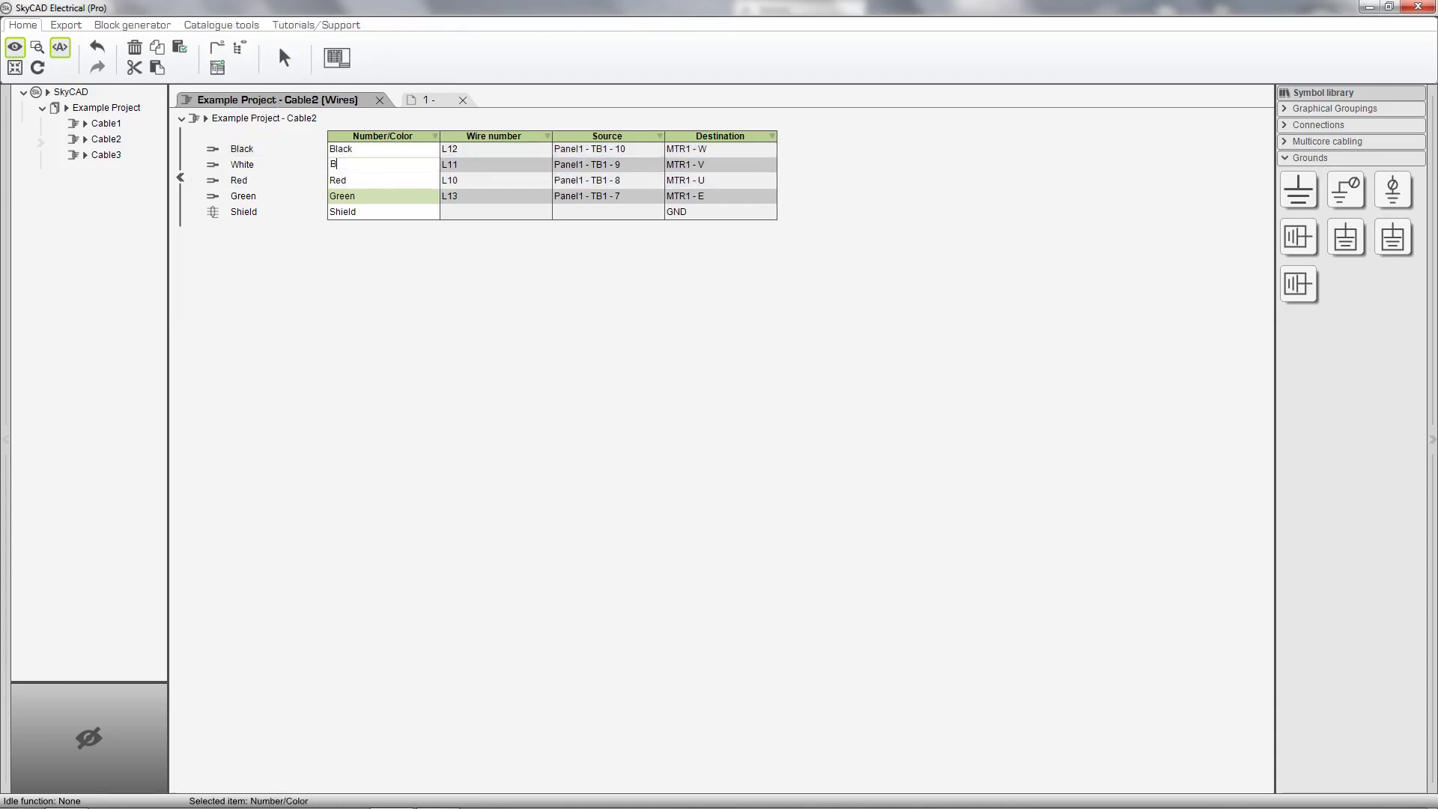
pyautogui.write('rown')
pyautogui.press('Return')
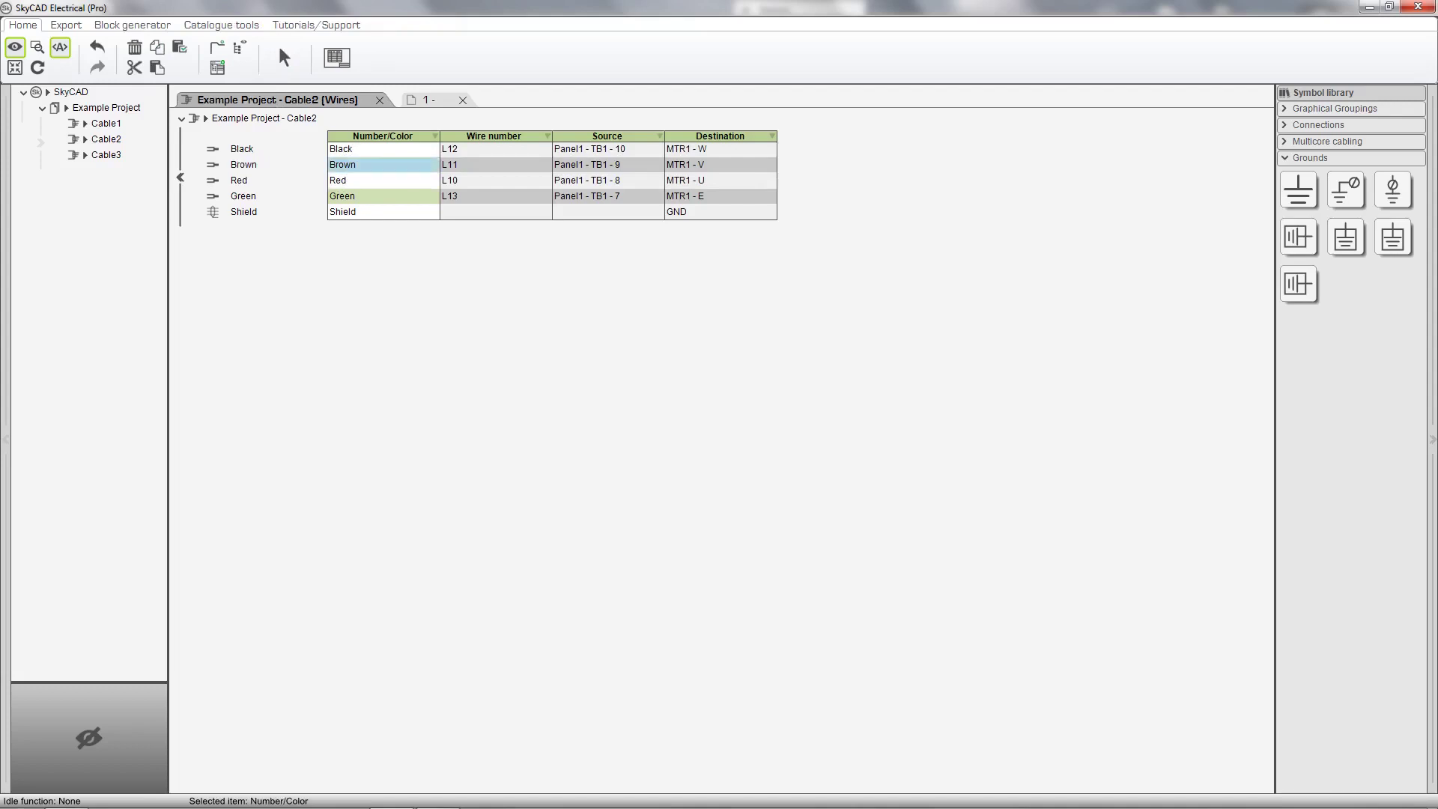
pyautogui.click(363, 179)
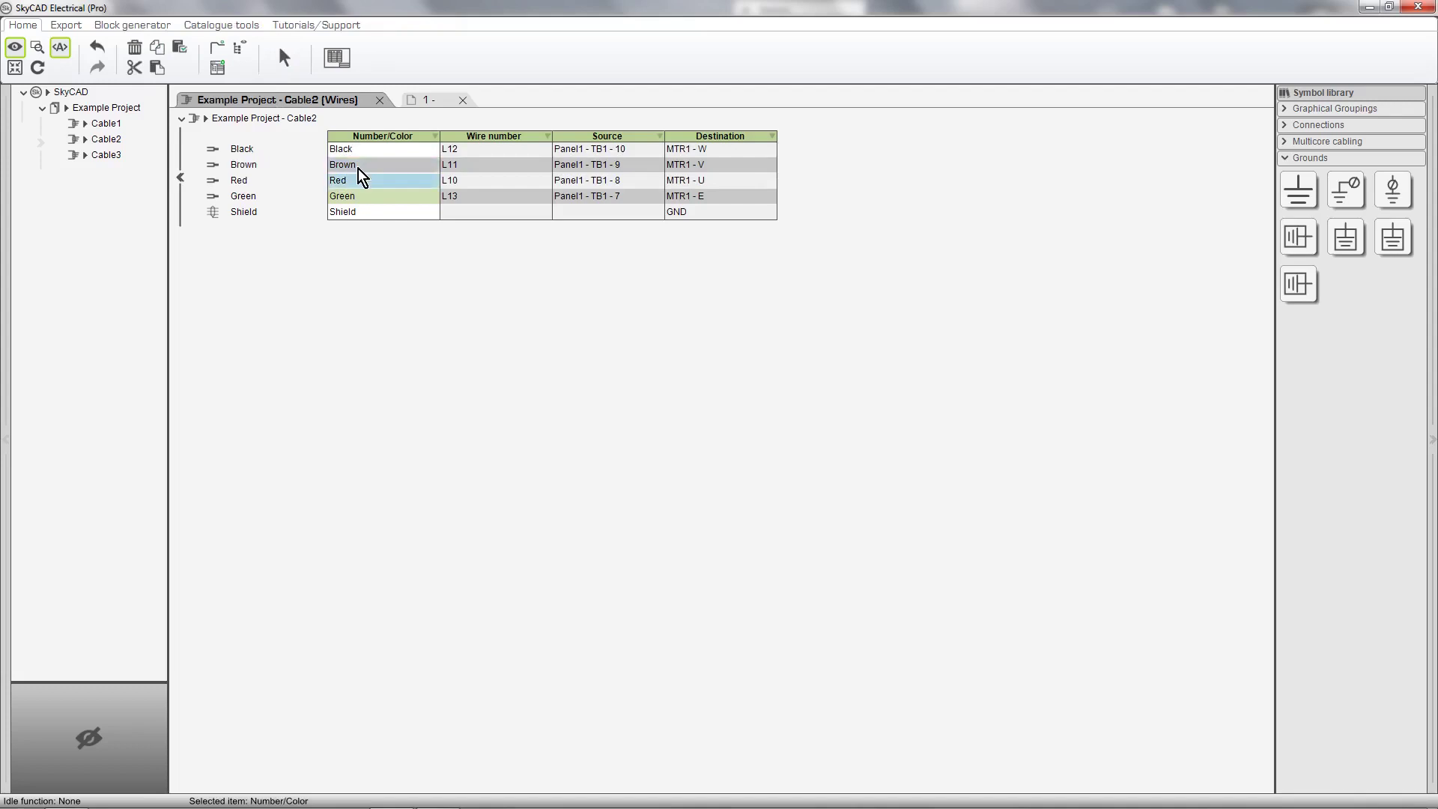
# Locate the Brown wire on the schematic sheet
pyautogui.click(271, 168)
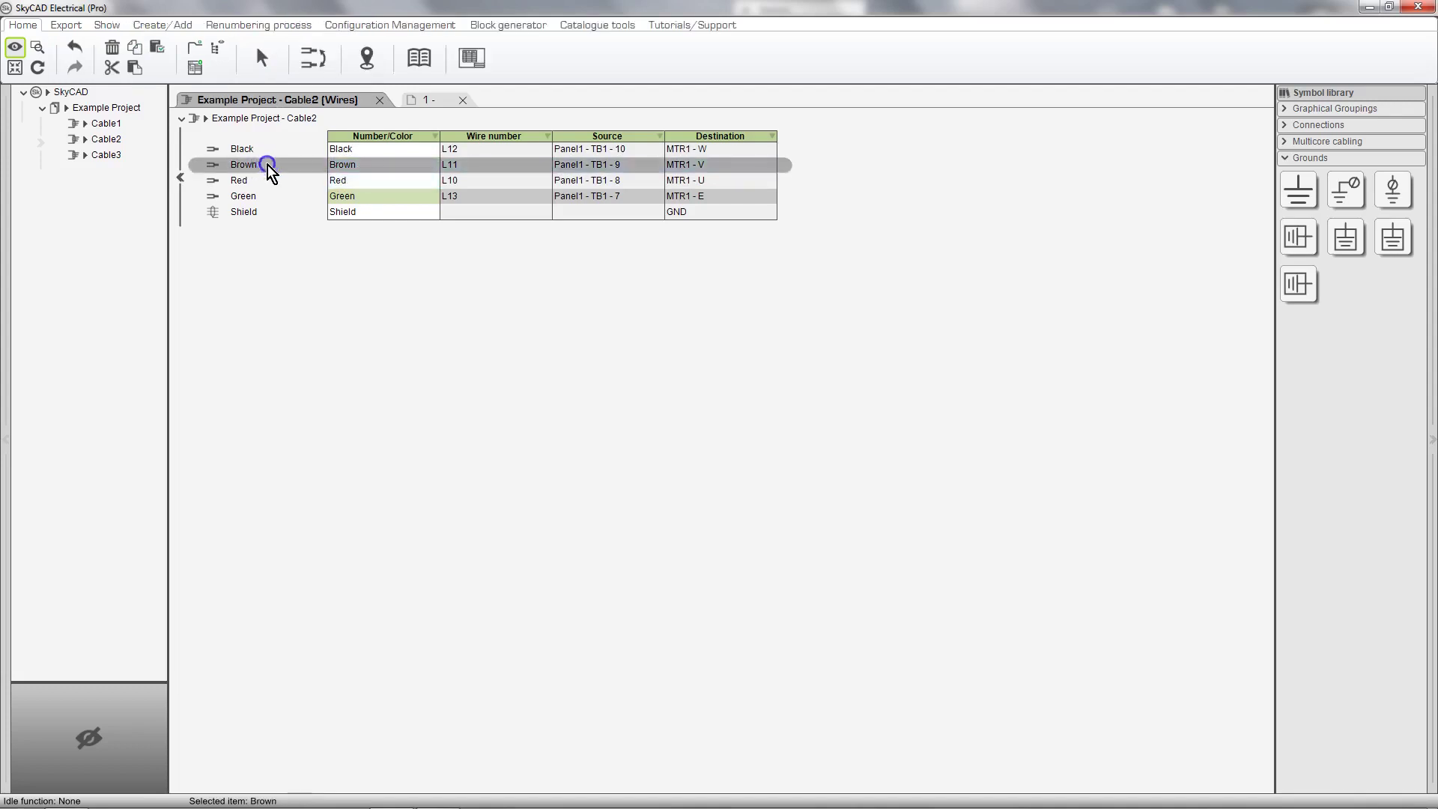
pyautogui.click(366, 60)
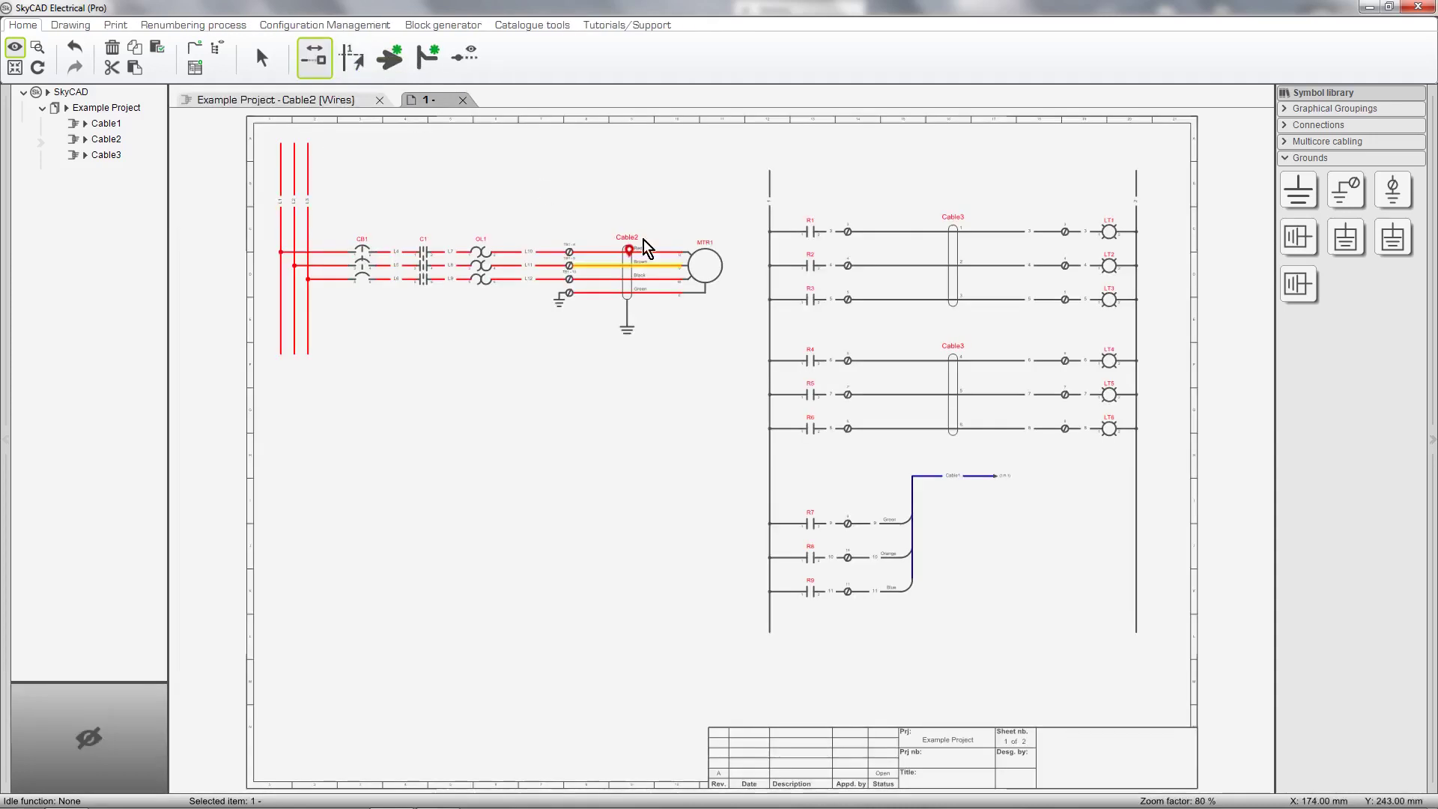
pyautogui.scroll(5, 649, 248)
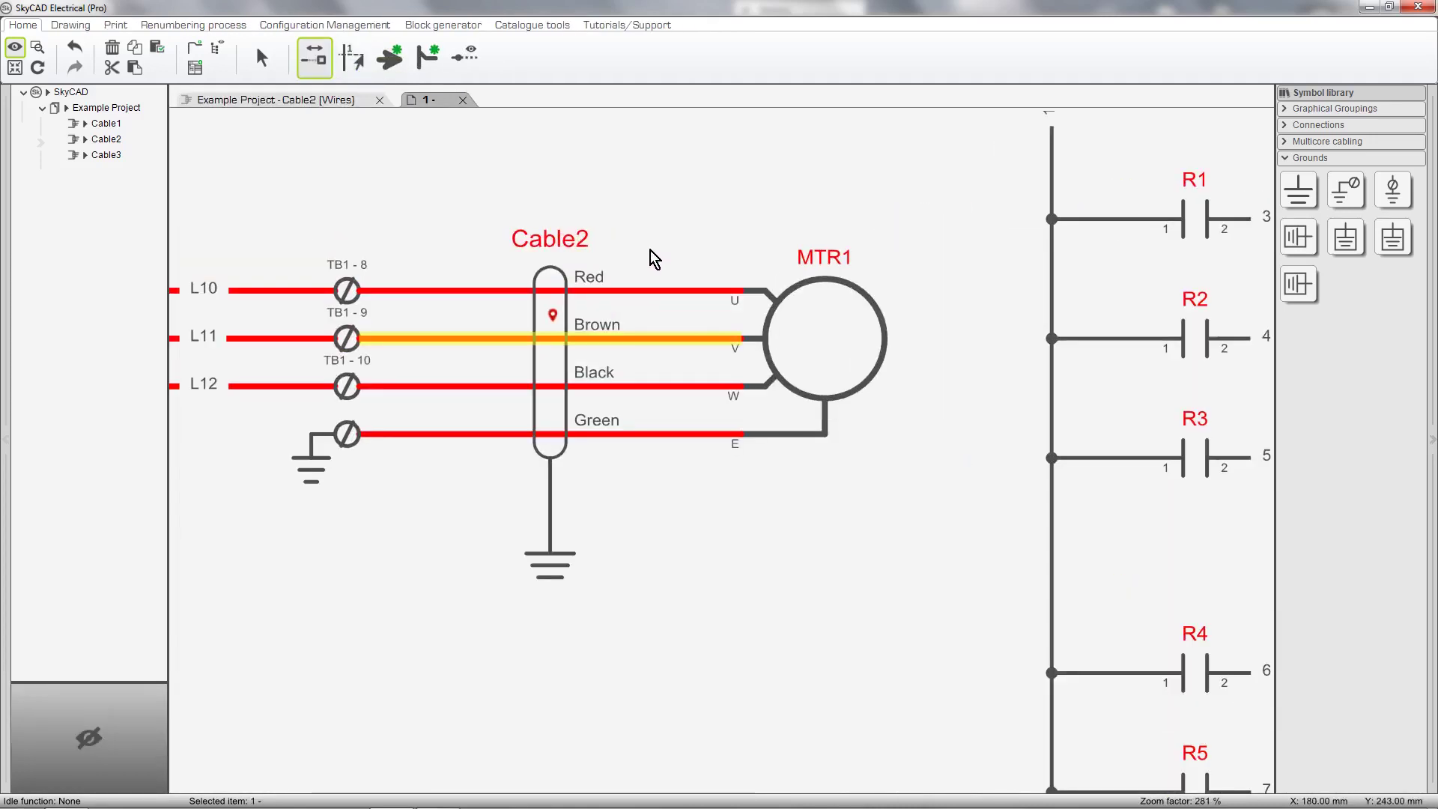
# Locate Cable3's two indicators and select the one on rungs R1–R3 of sheet 1
pyautogui.click(107, 154)
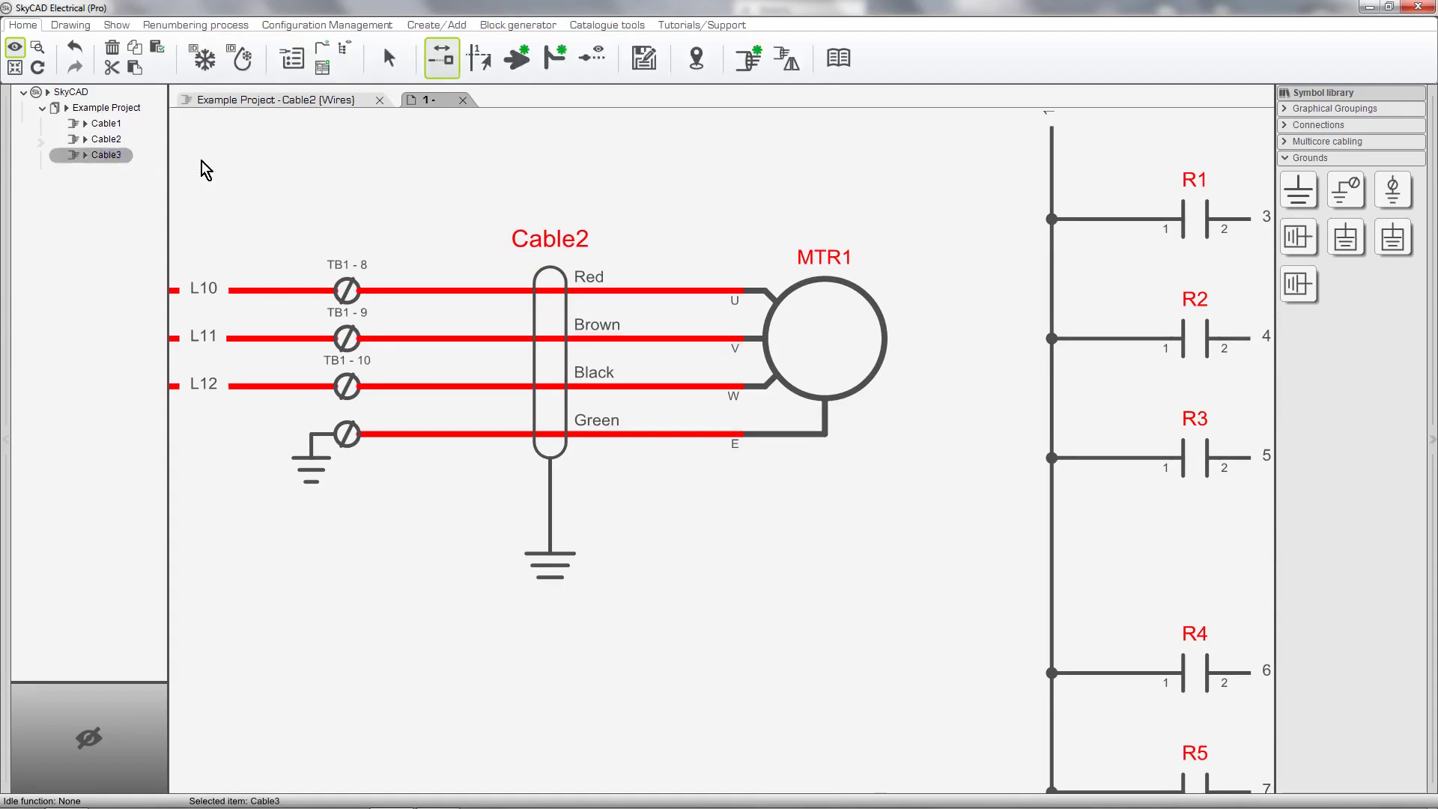
pyautogui.click(697, 63)
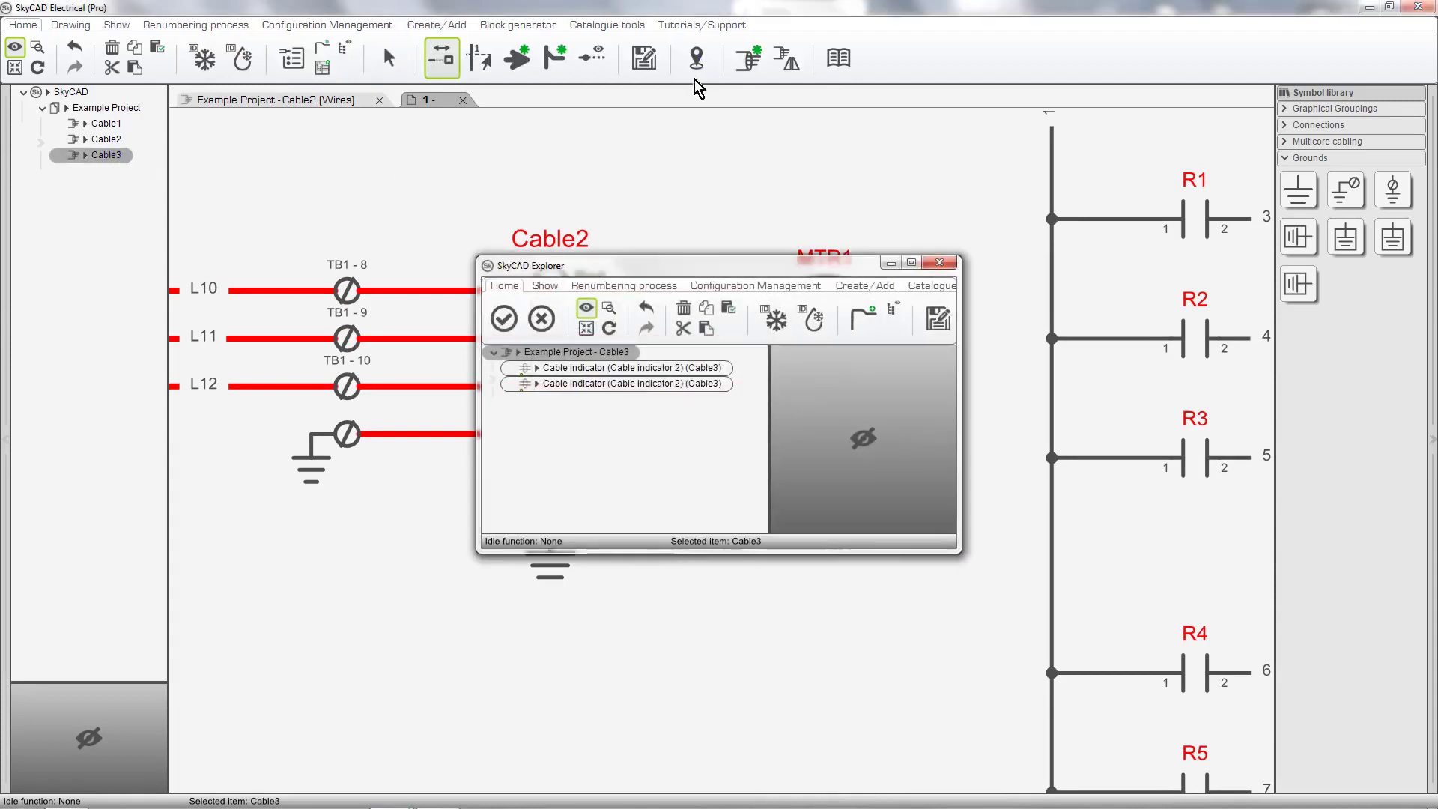
pyautogui.click(683, 368)
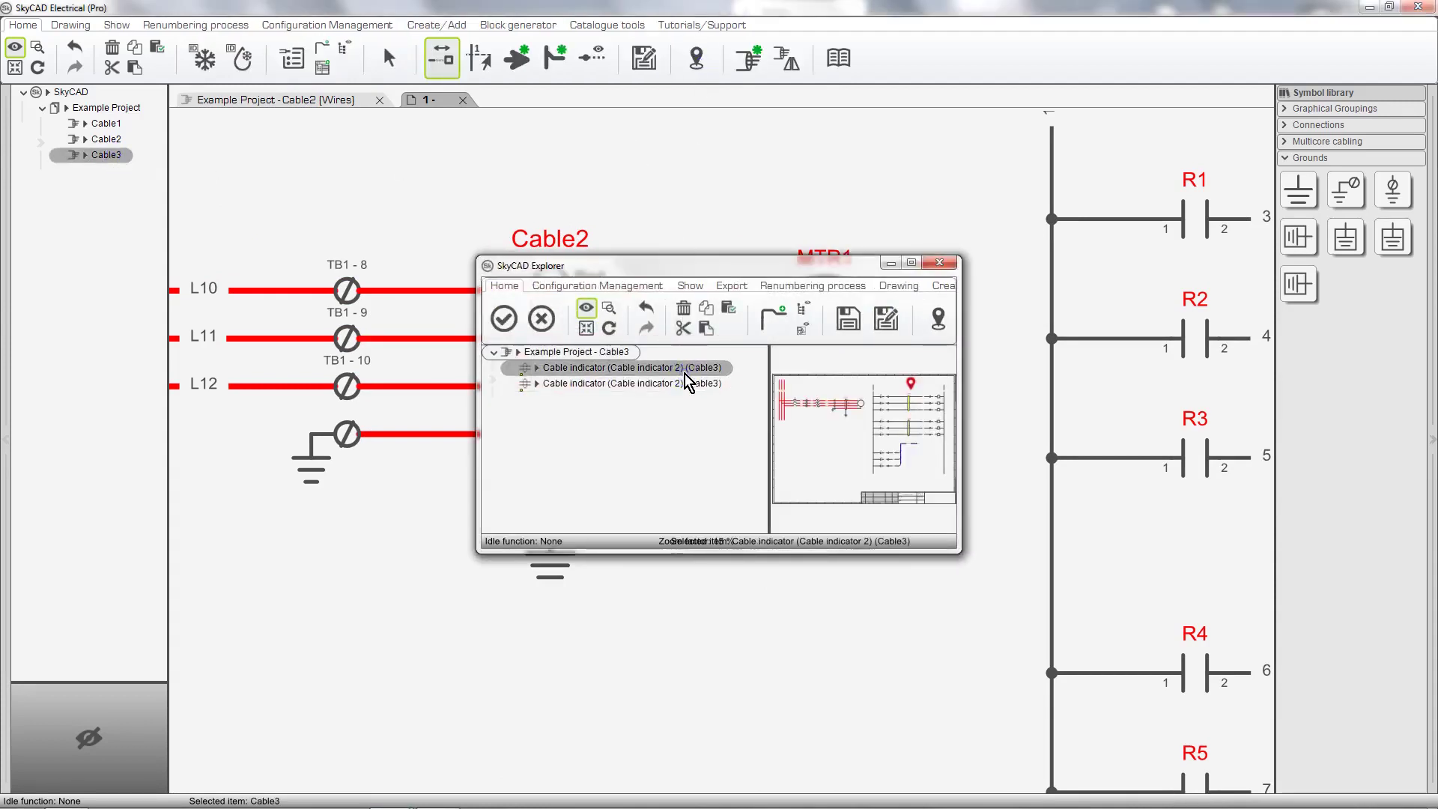
pyautogui.click(503, 318)
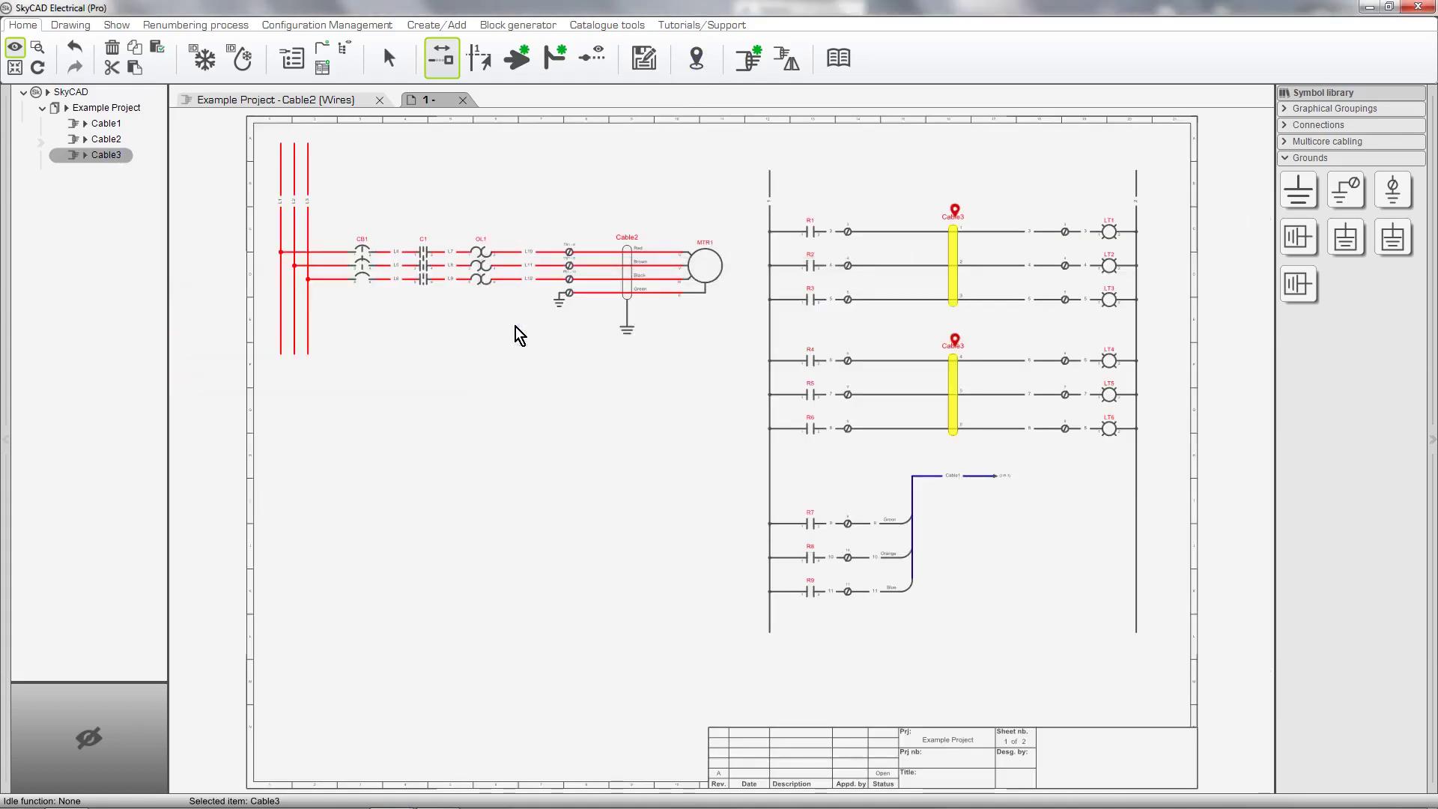
pyautogui.click(954, 294)
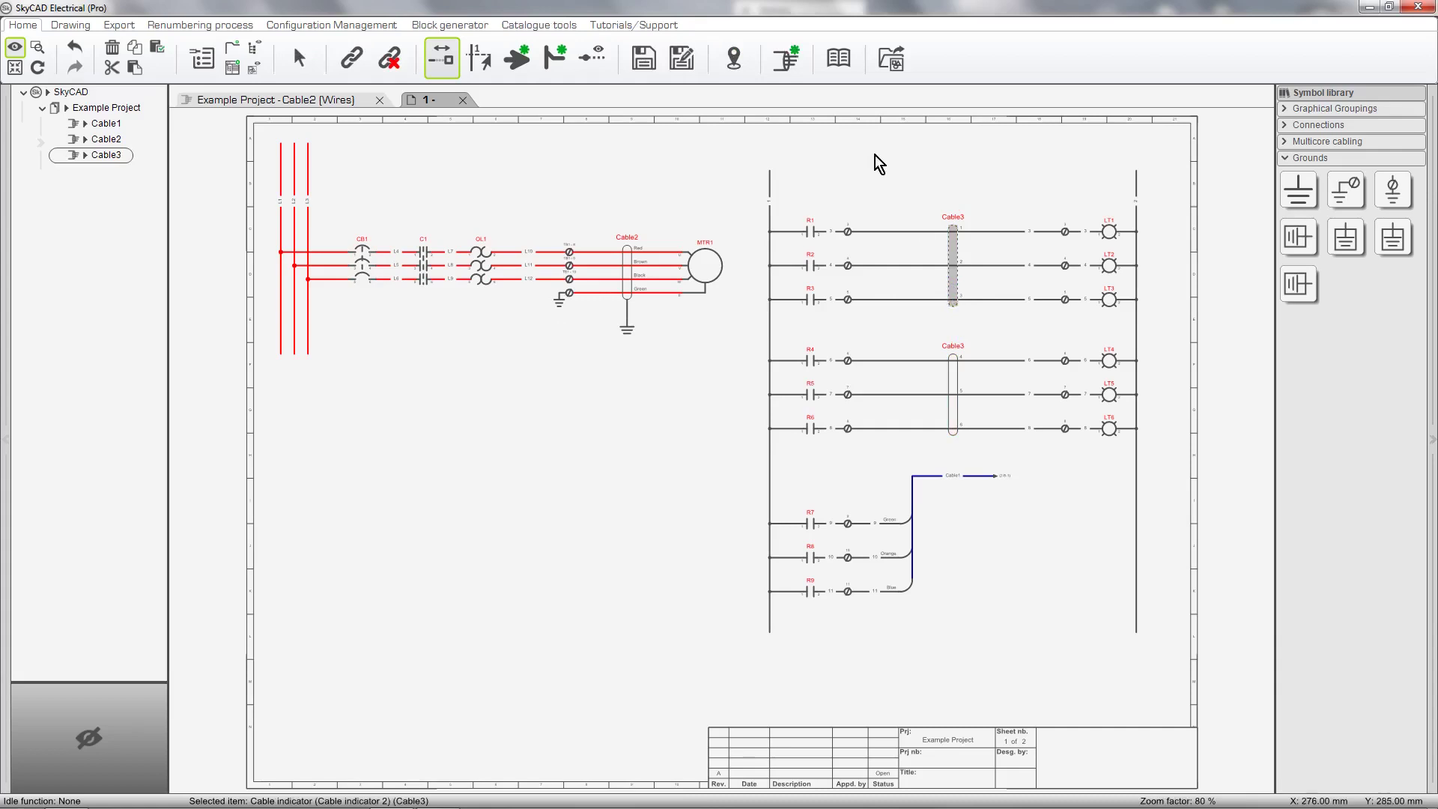
pyautogui.click(853, 69)
pyautogui.click(411, 386)
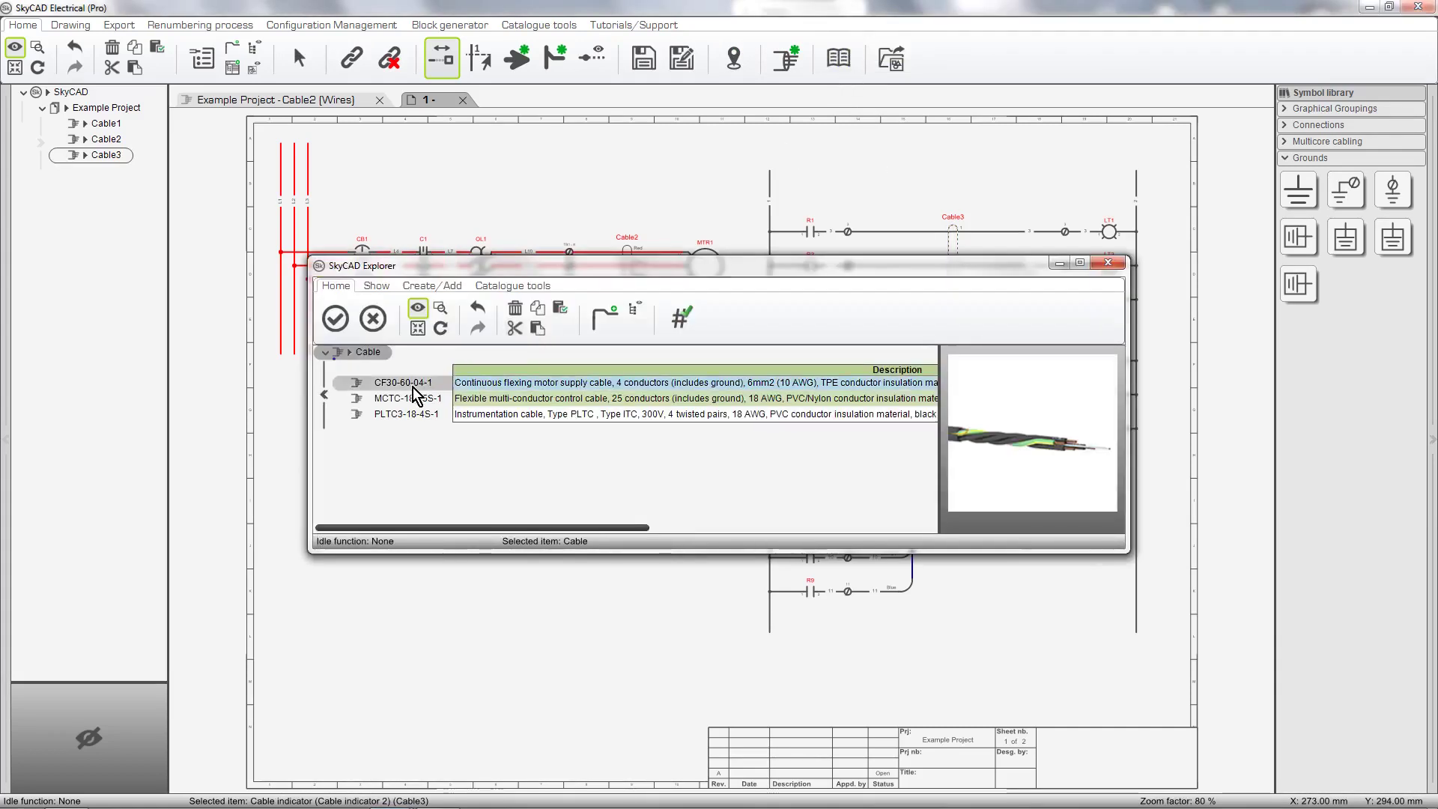
pyautogui.click(410, 398)
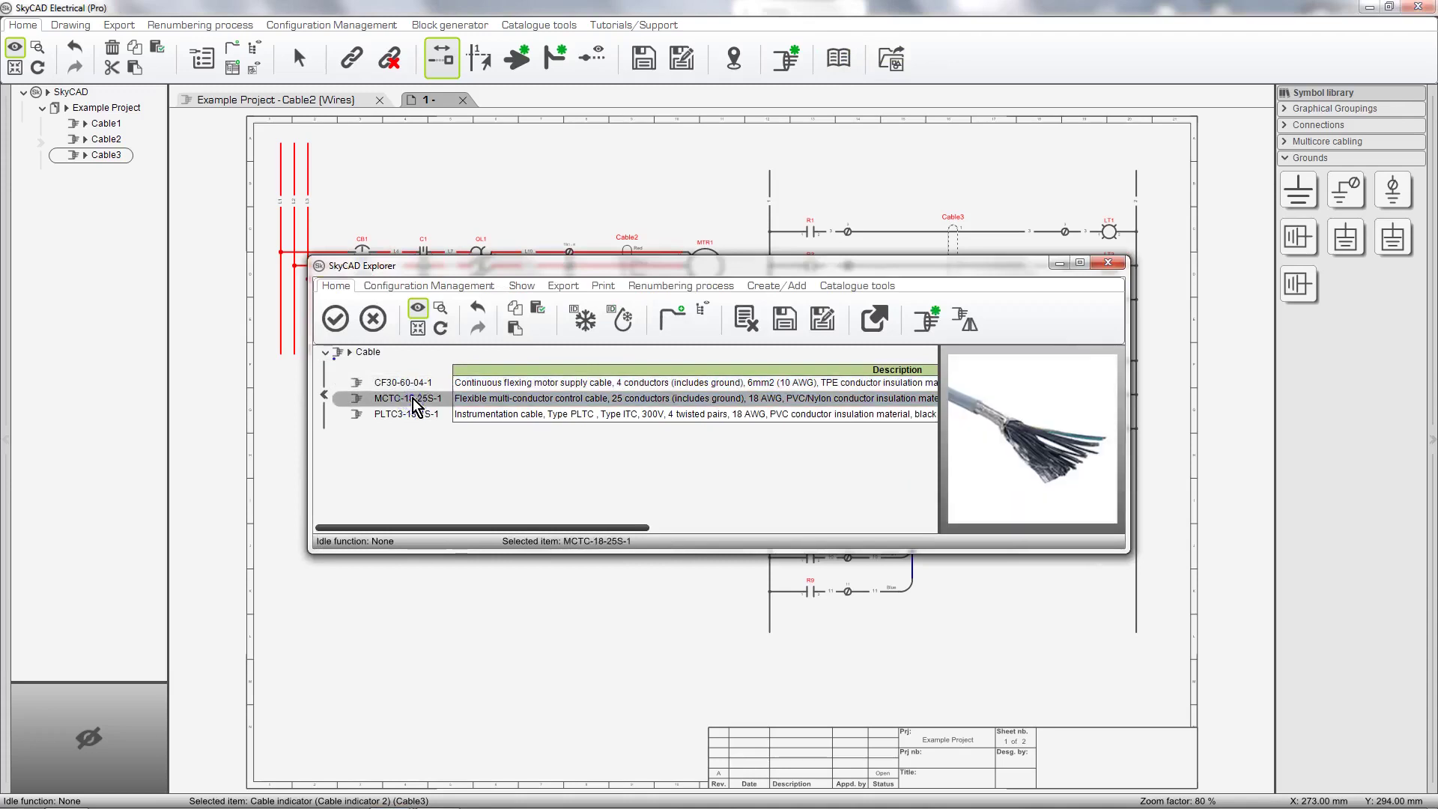
pyautogui.click(412, 415)
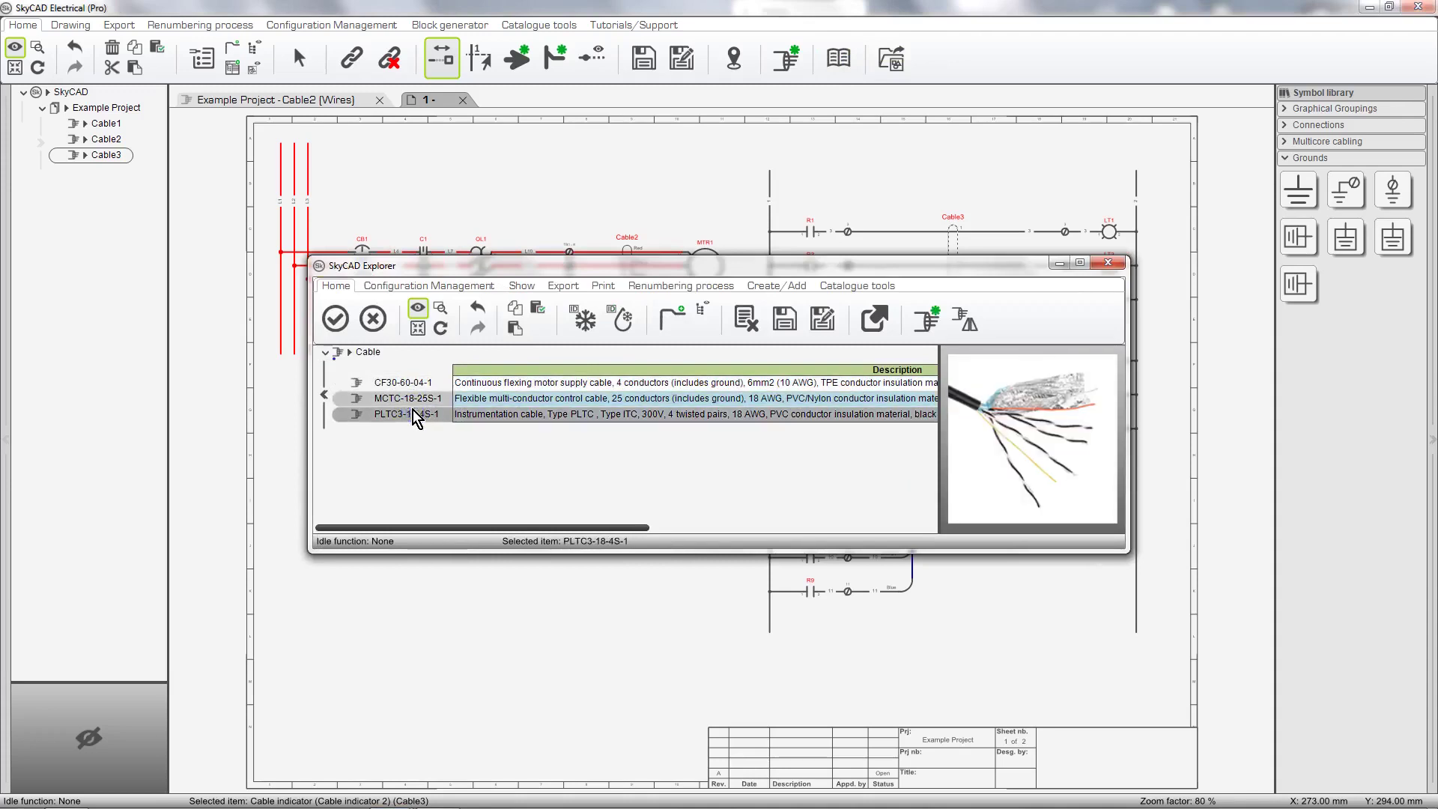
pyautogui.click(383, 337)
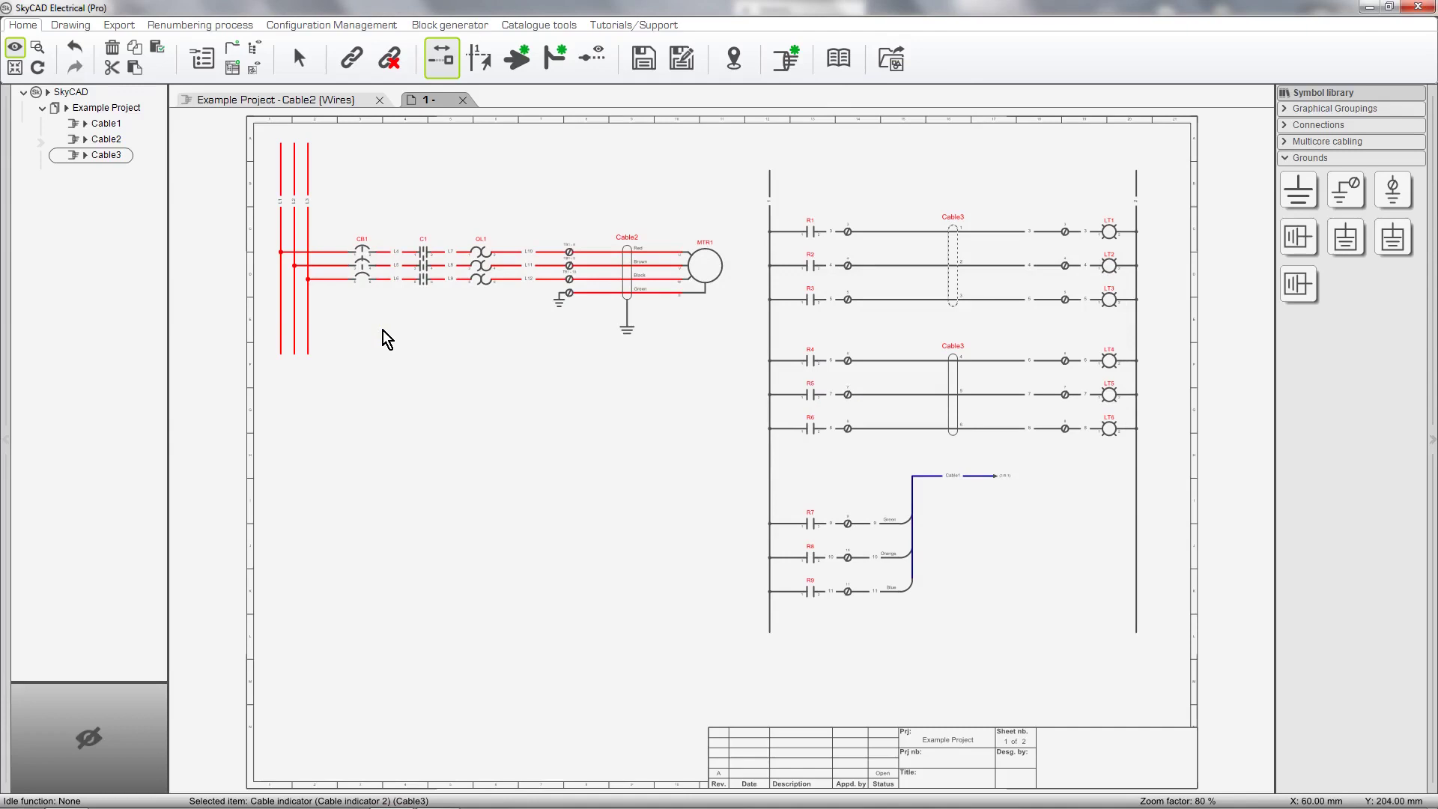
# Set Cable3's manufacturer to Southwire in its enlarged properties window to fill in the catalogue data
pyautogui.scroll(4, 1032, 259)
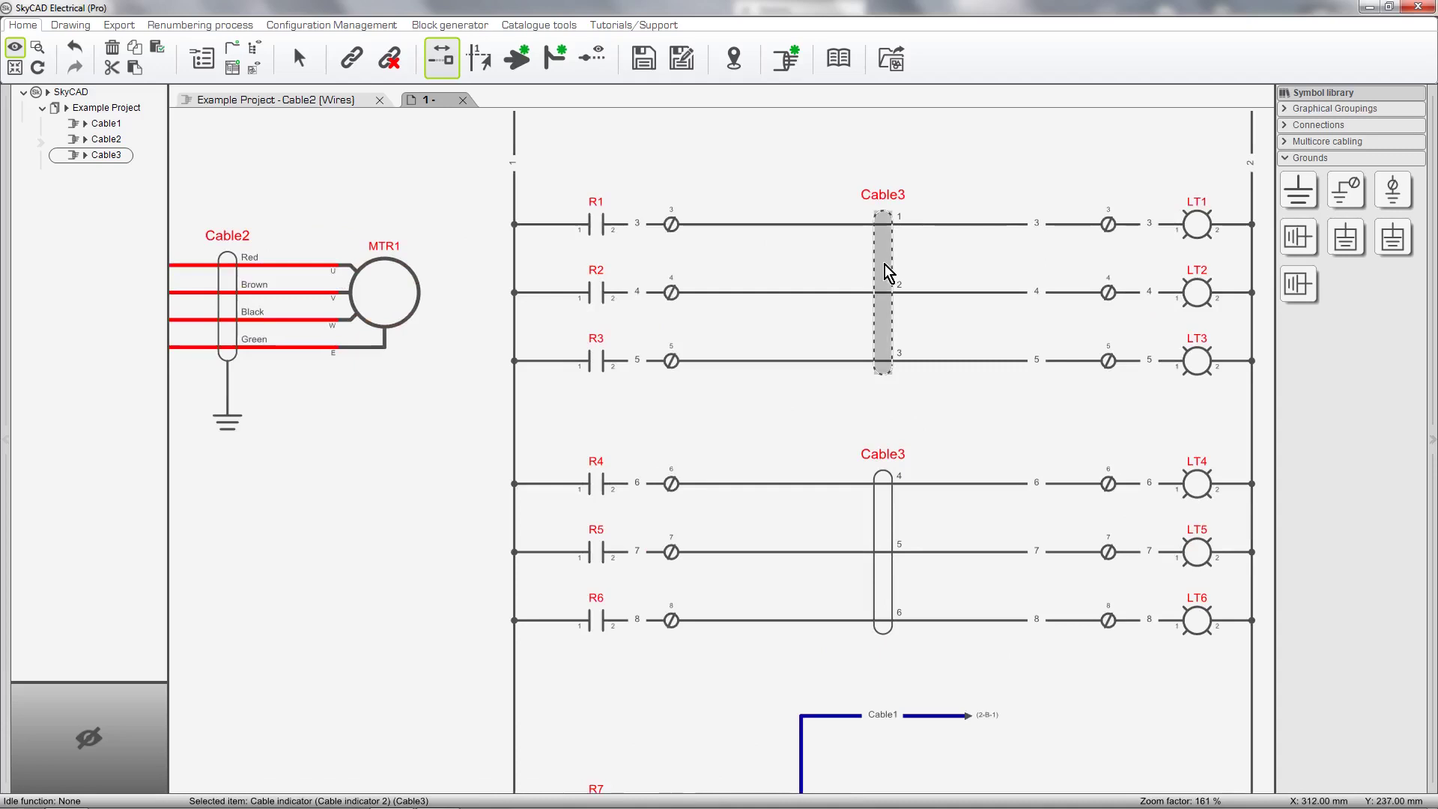
pyautogui.doubleClick(882, 269)
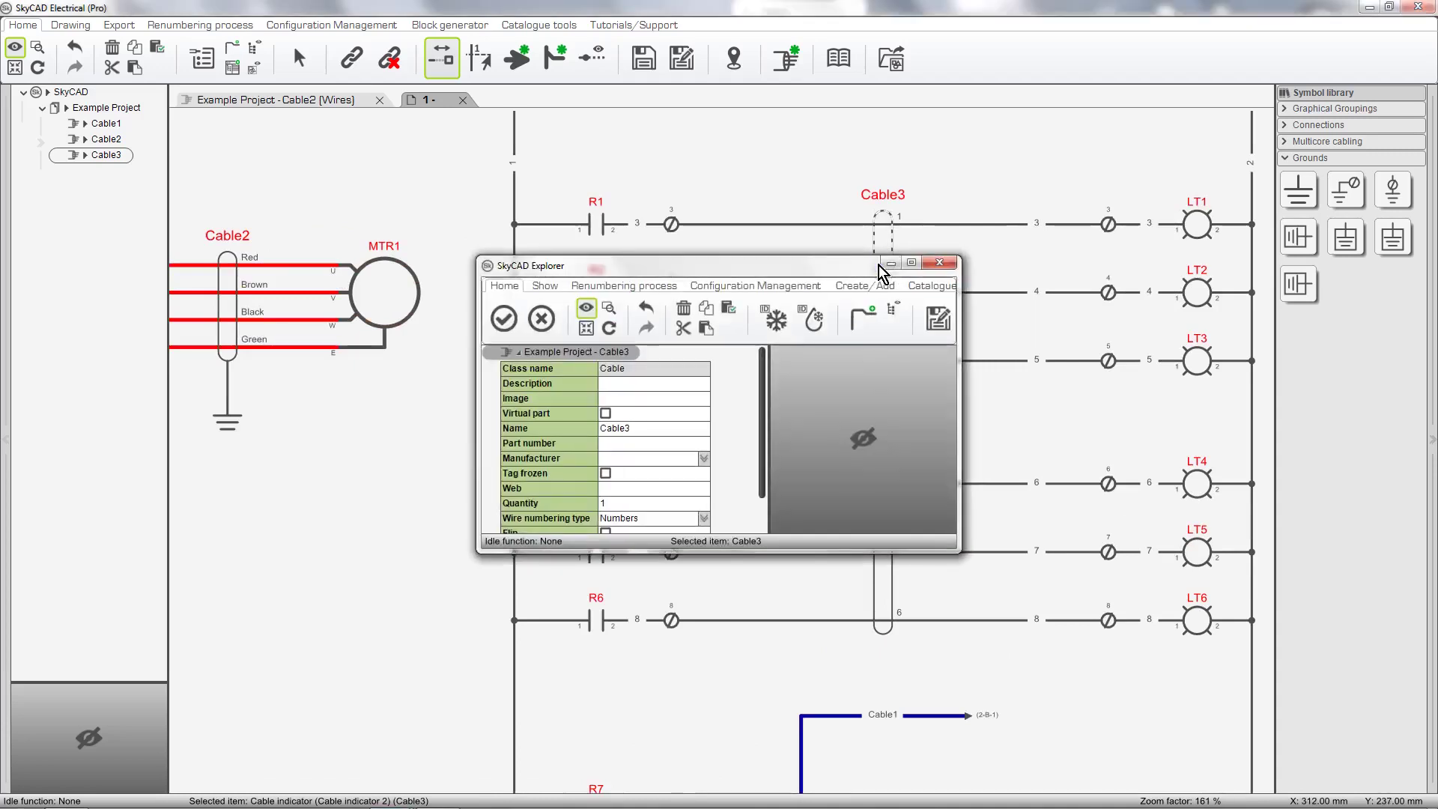
pyautogui.click(911, 262)
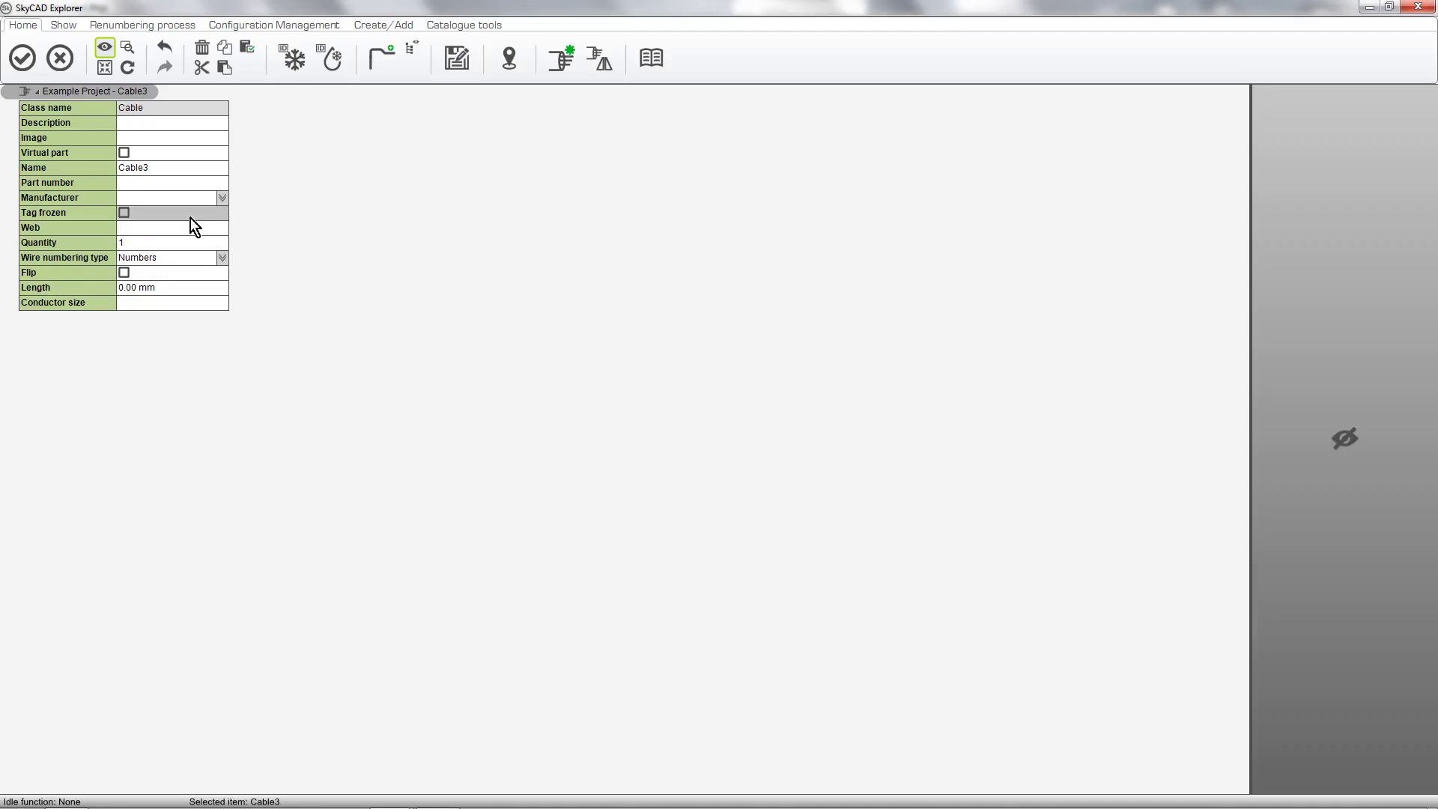
pyautogui.click(167, 198)
pyautogui.write('Sou')
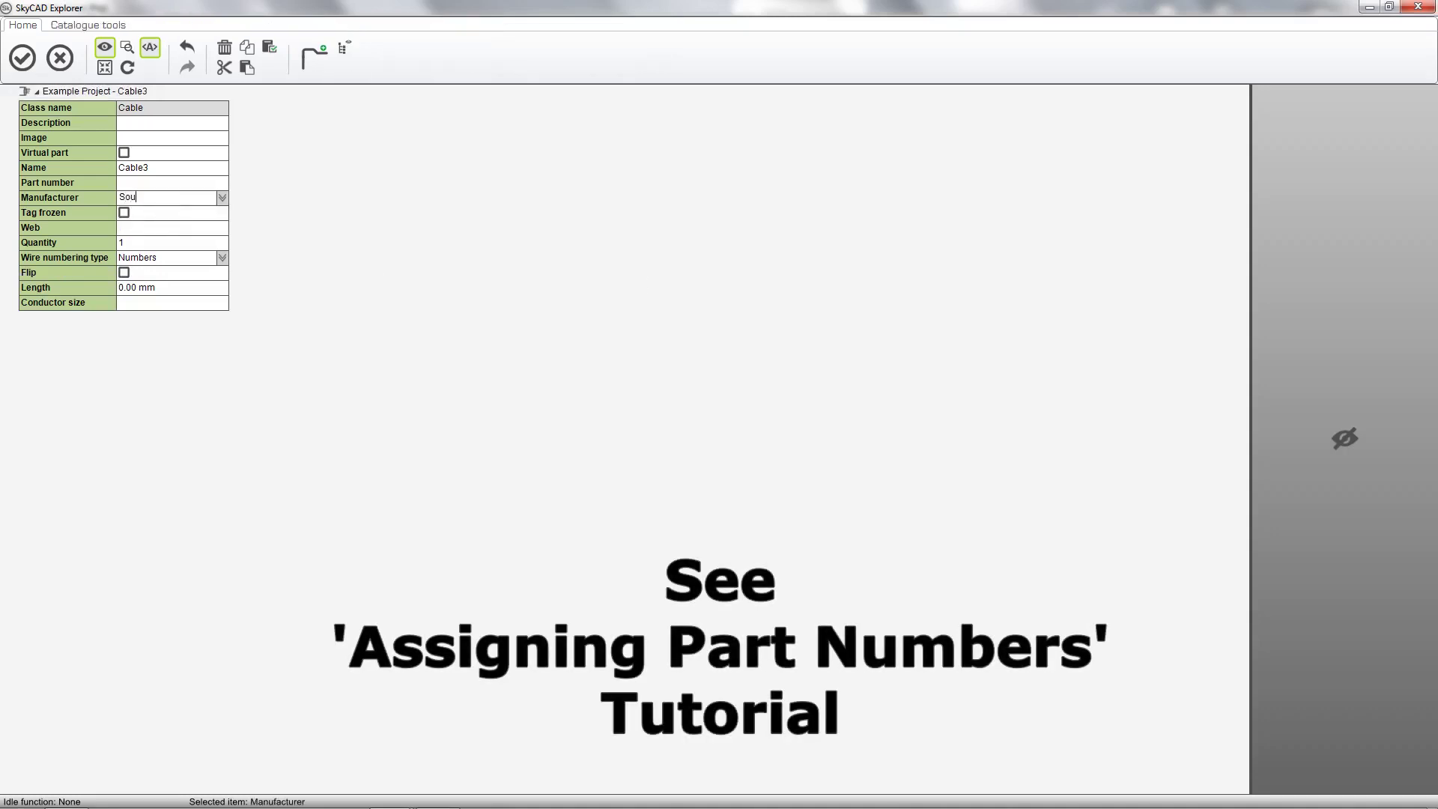
pyautogui.write('thwire')
pyautogui.press('Return')
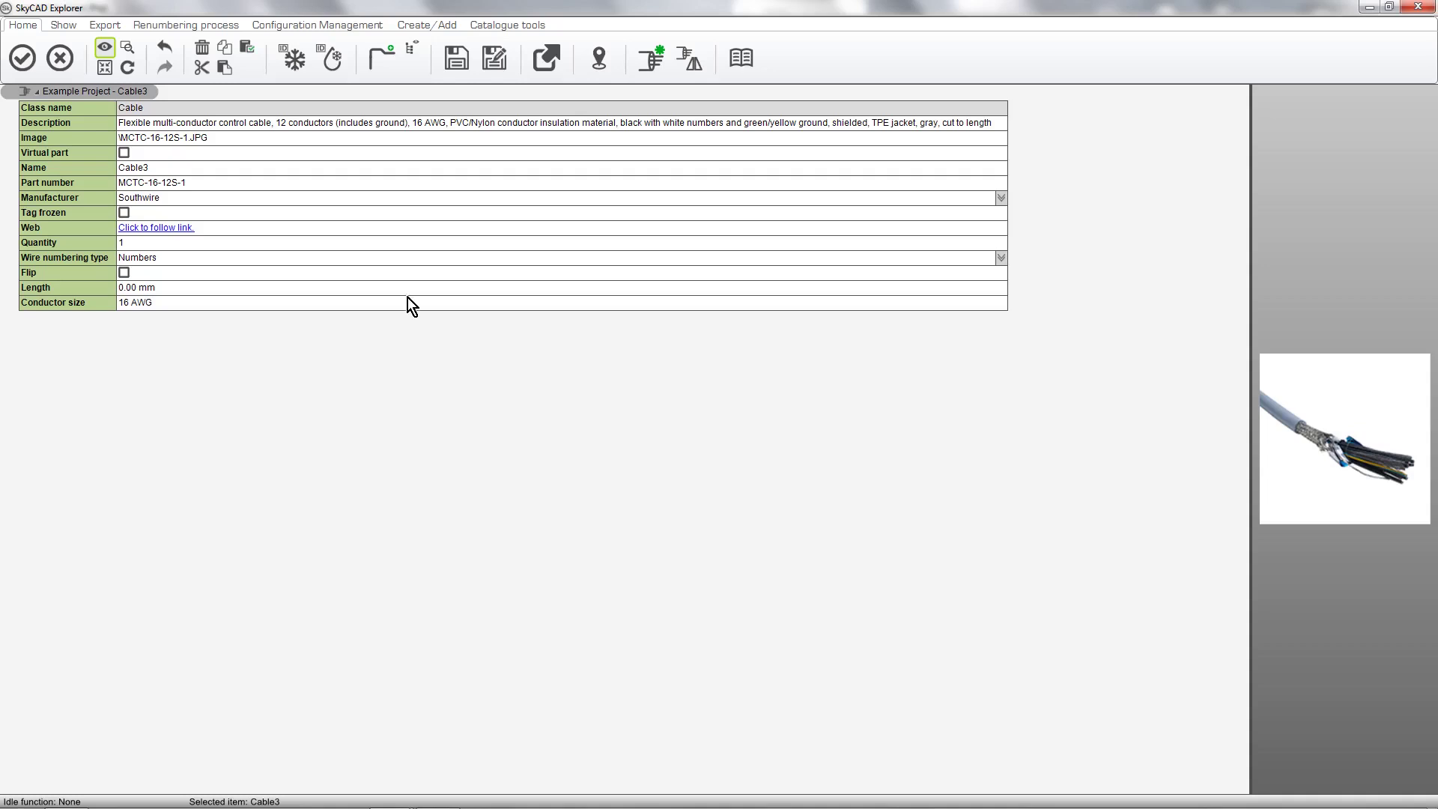
# Display Cable3's wire table, showing cores 1–6 with wire numbers 3–8
pyautogui.click(65, 25)
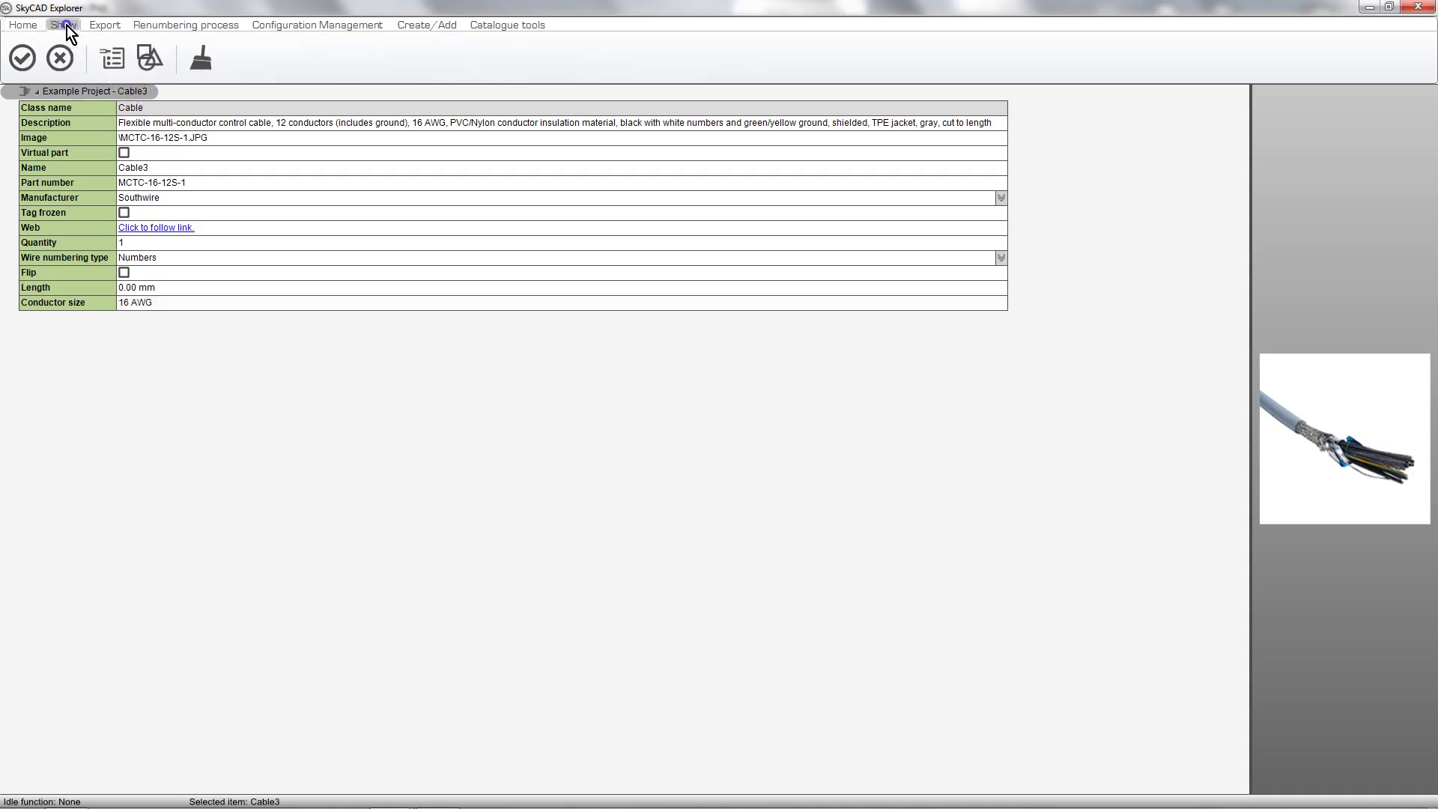
pyautogui.click(112, 60)
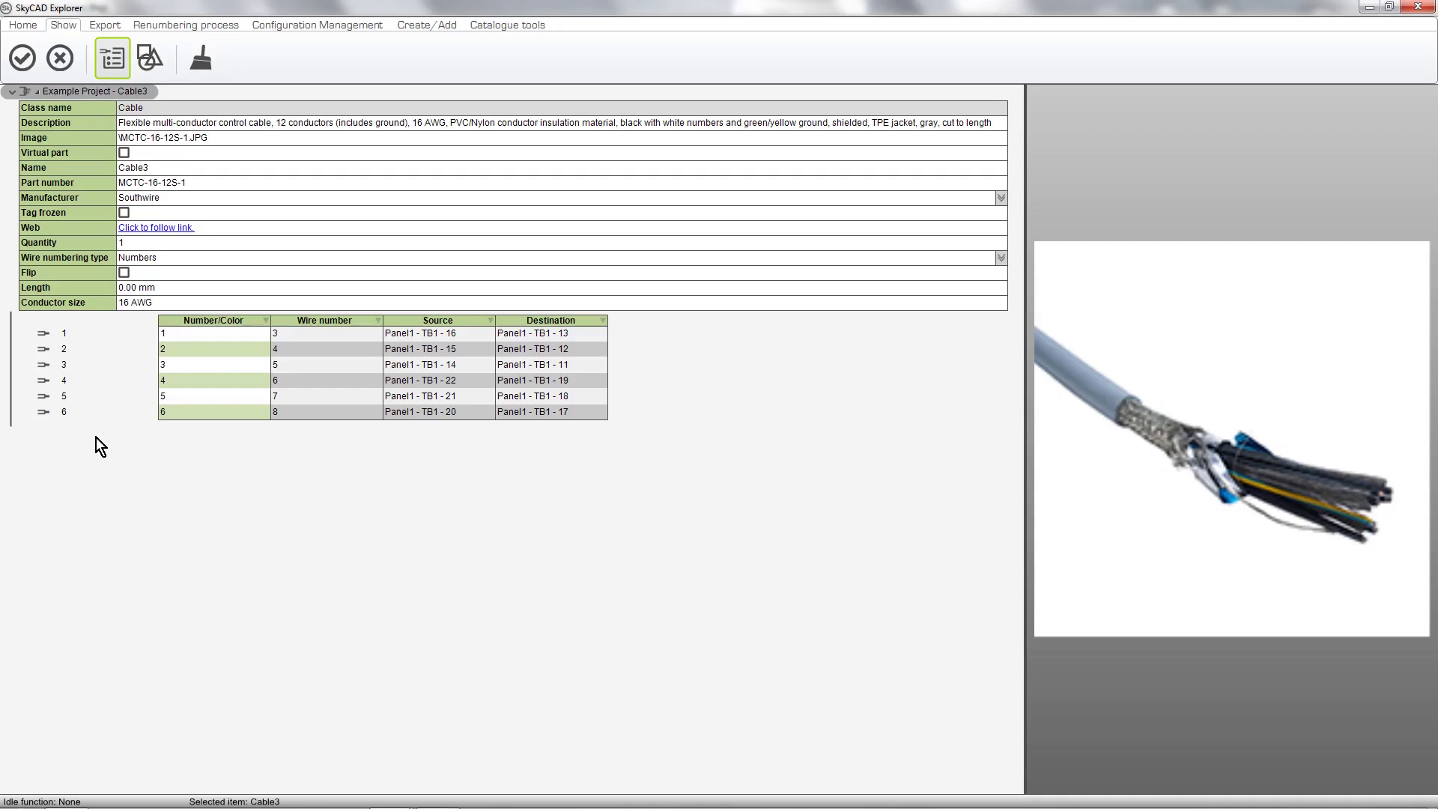
# Add one plain wire, then 4 more, to bring Cable3 to 11 cores
pyautogui.click(443, 29)
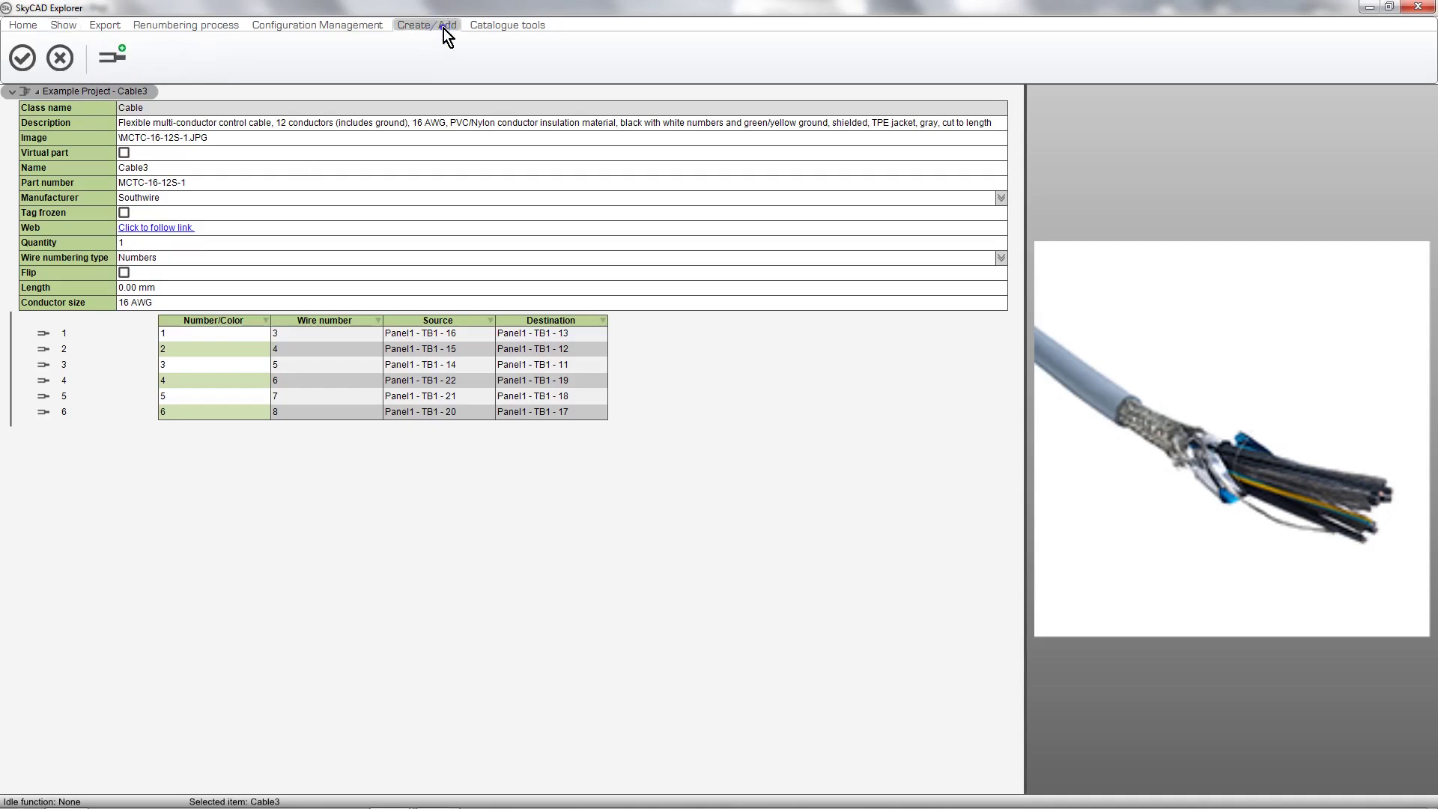
pyautogui.click(116, 65)
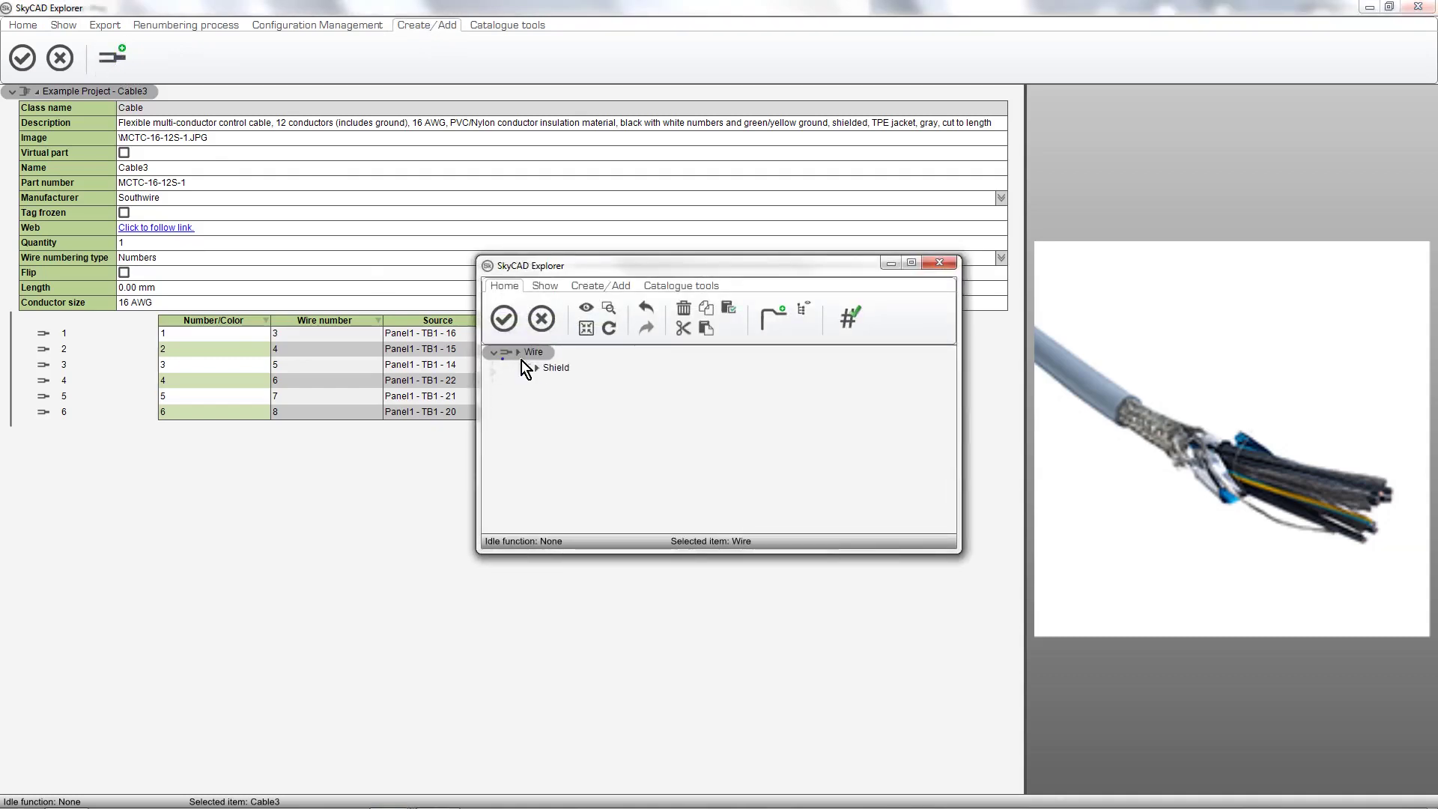
pyautogui.click(504, 318)
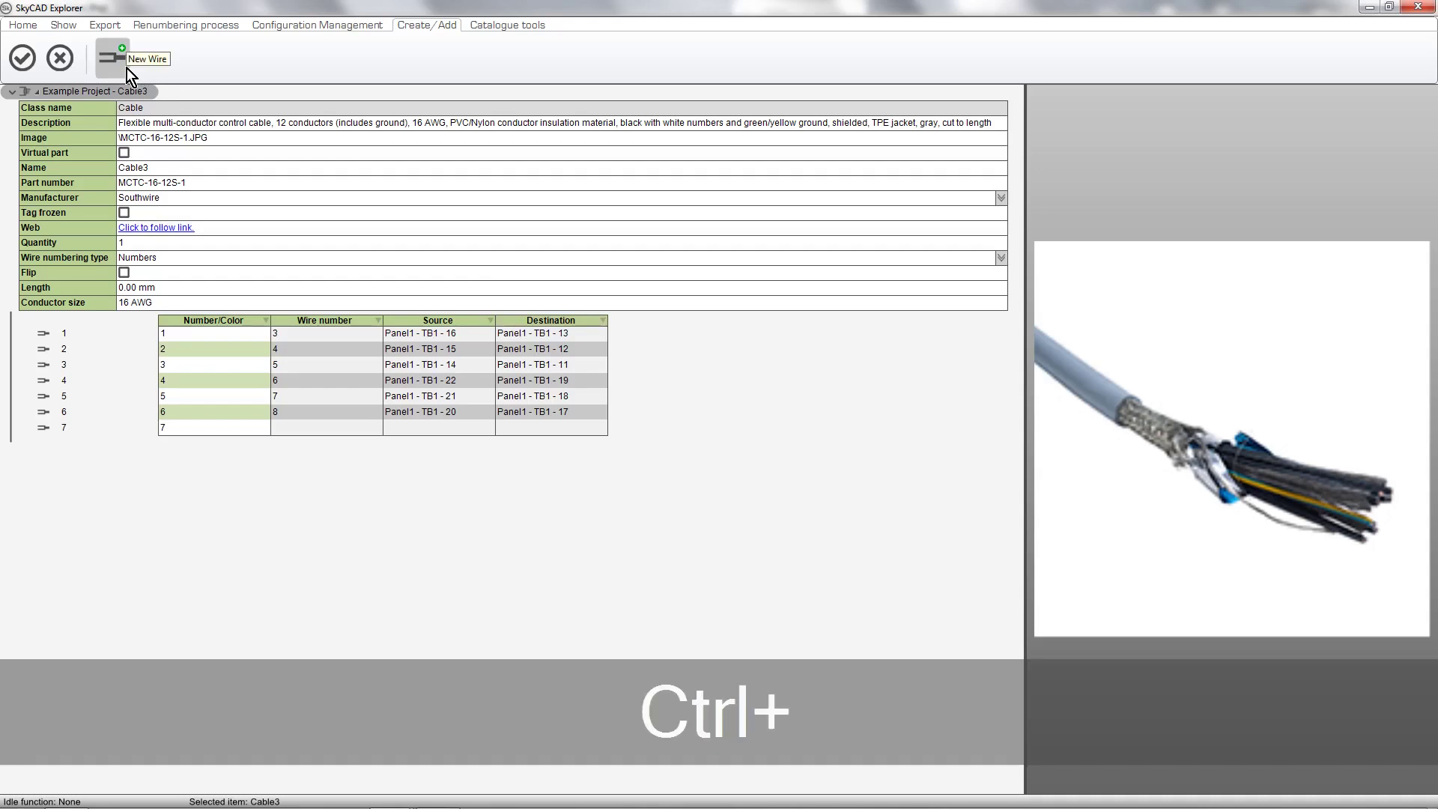
pyautogui.keyDown('ctrl'); pyautogui.click(127, 67); pyautogui.keyUp('ctrl')
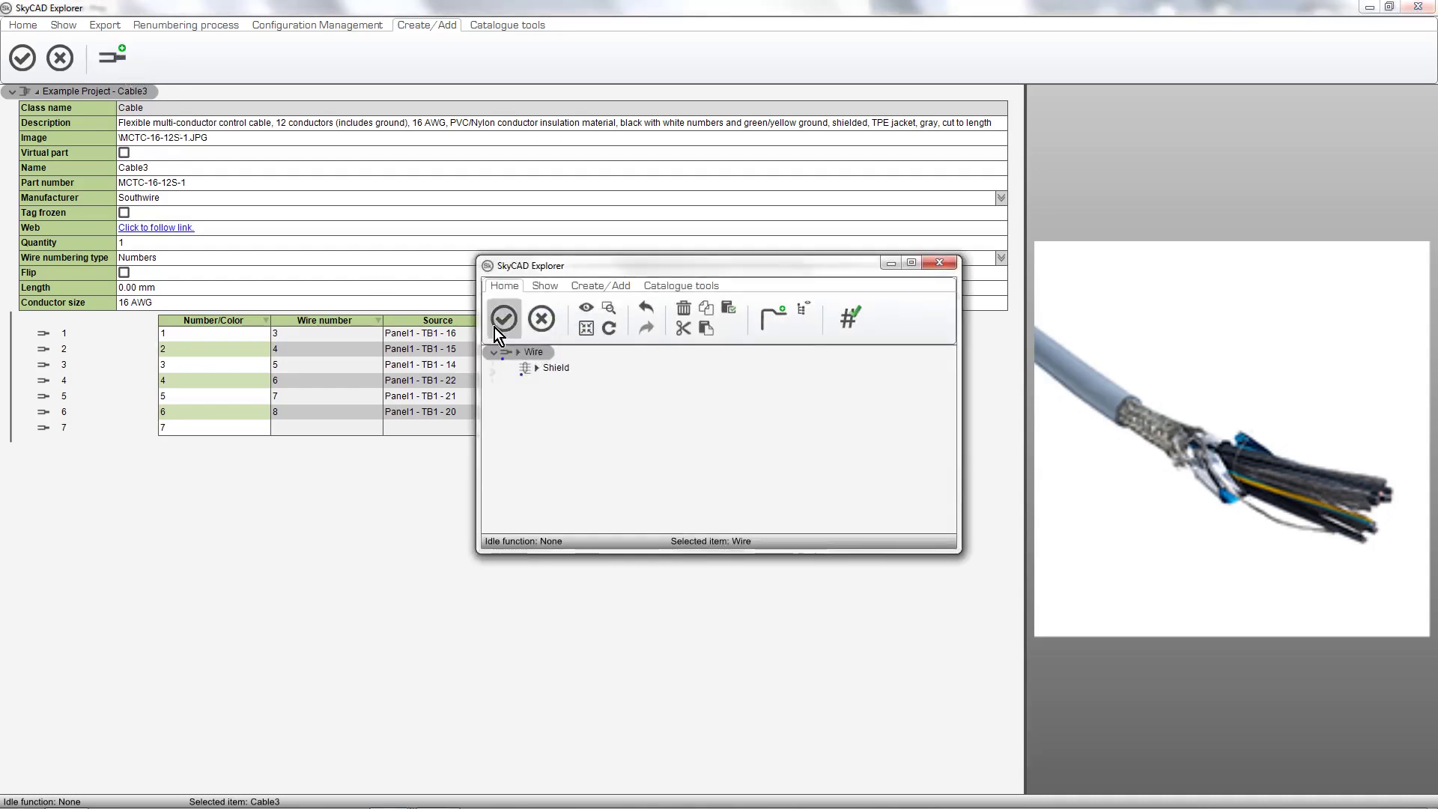
pyautogui.click(504, 320)
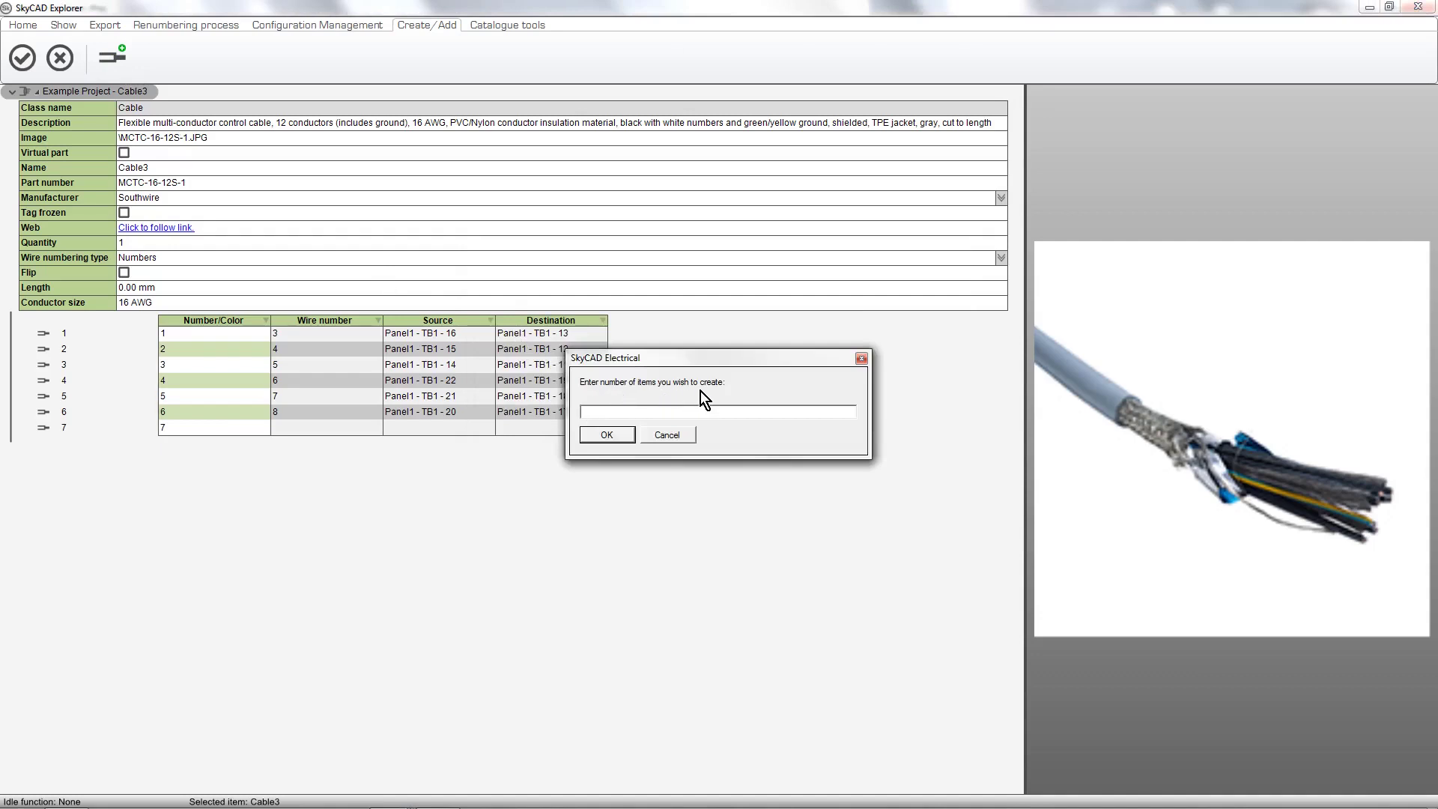
pyautogui.write('4')
pyautogui.click(629, 437)
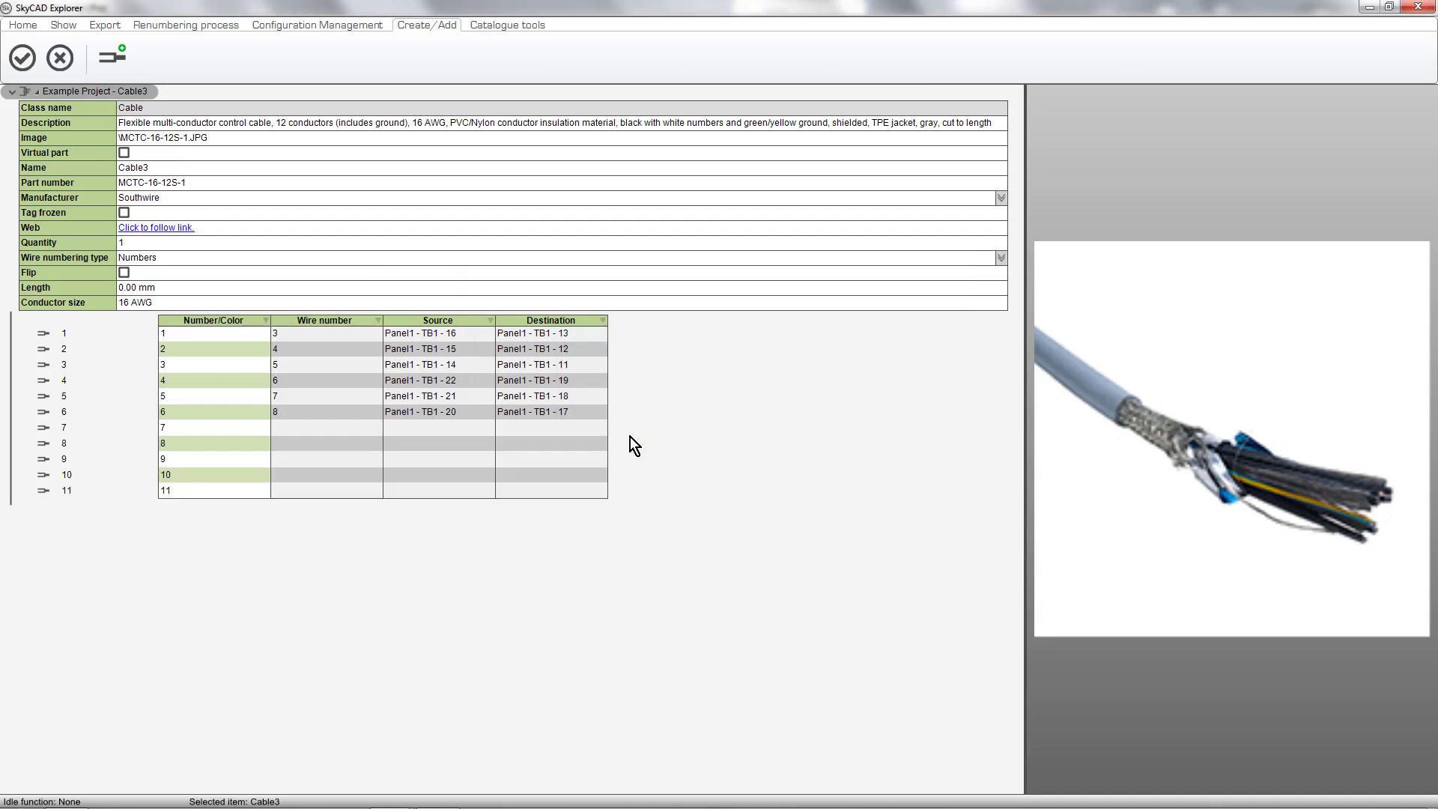
# Add a shield conductor to Cable3
pyautogui.click(121, 65)
pyautogui.click(558, 367)
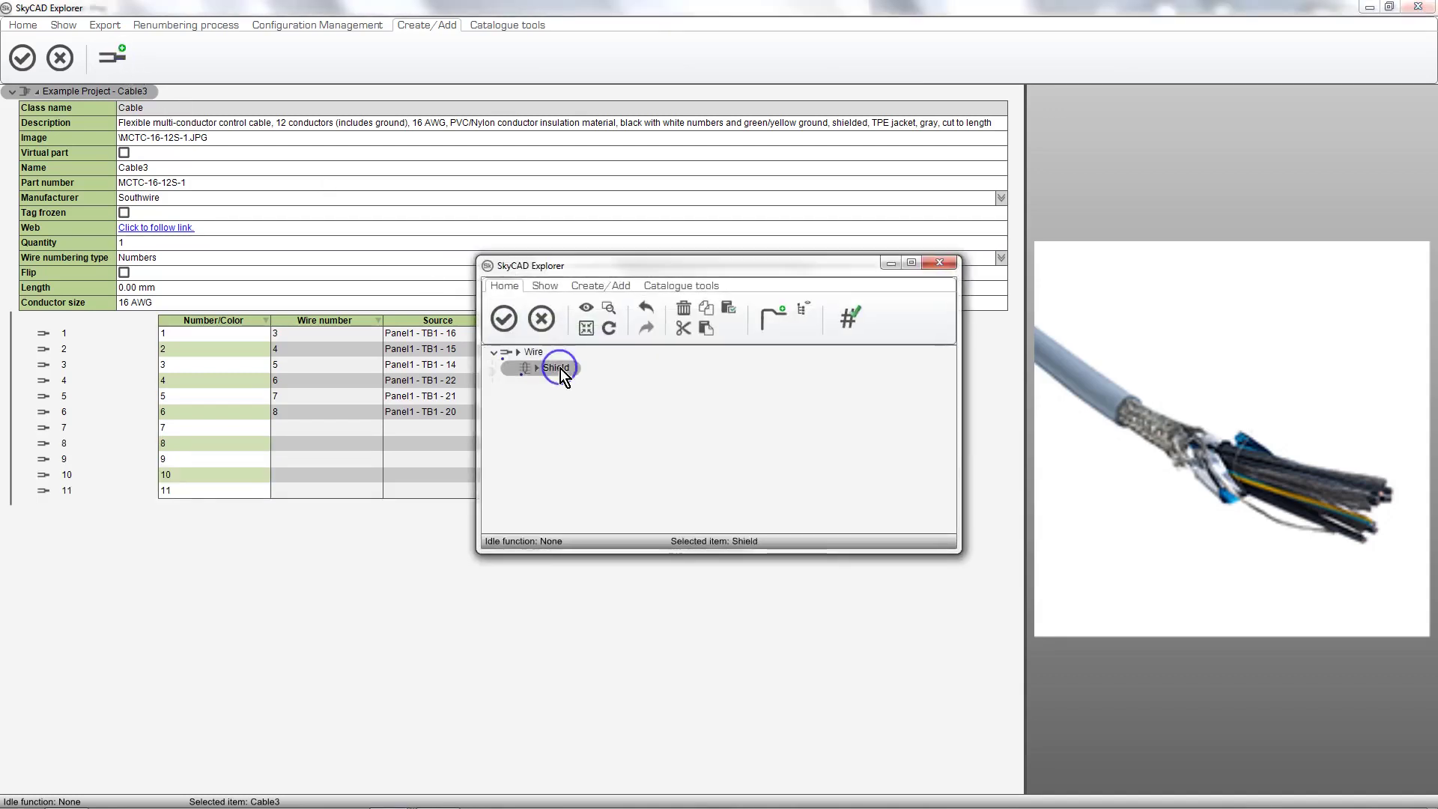
pyautogui.click(504, 319)
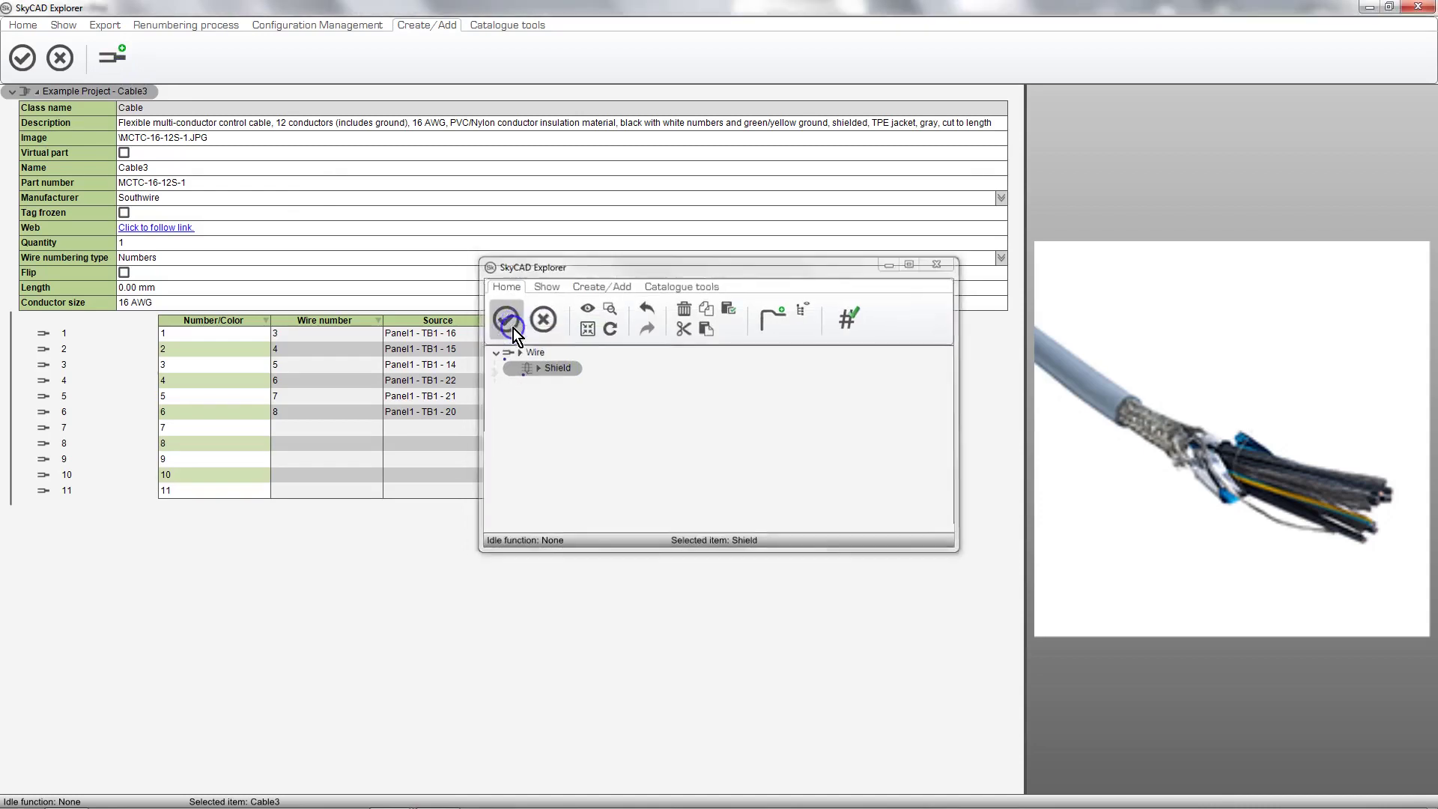
# Save Cable3's definition with its shield to the catalogue, then close the cable Explorer
pyautogui.click(23, 25)
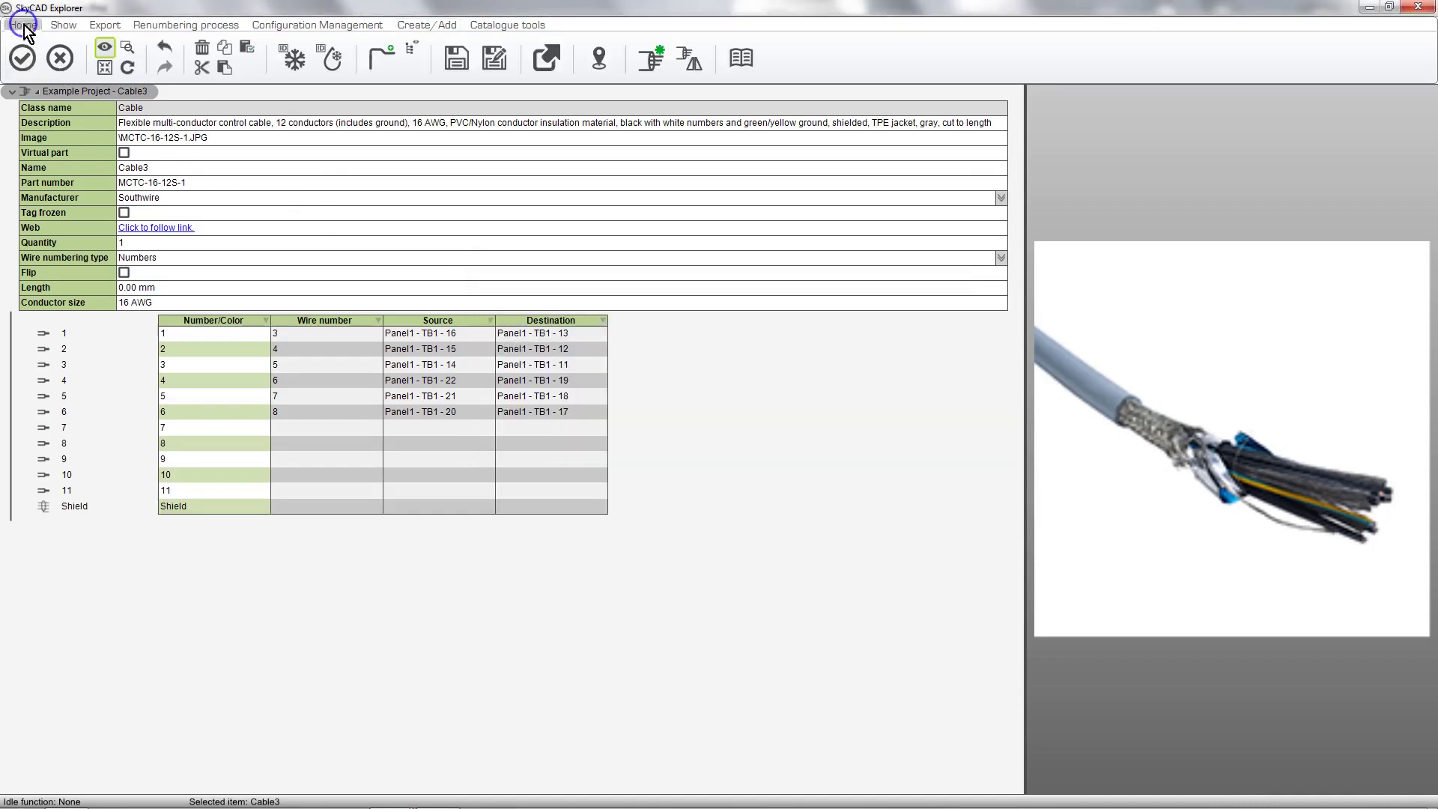
pyautogui.click(465, 72)
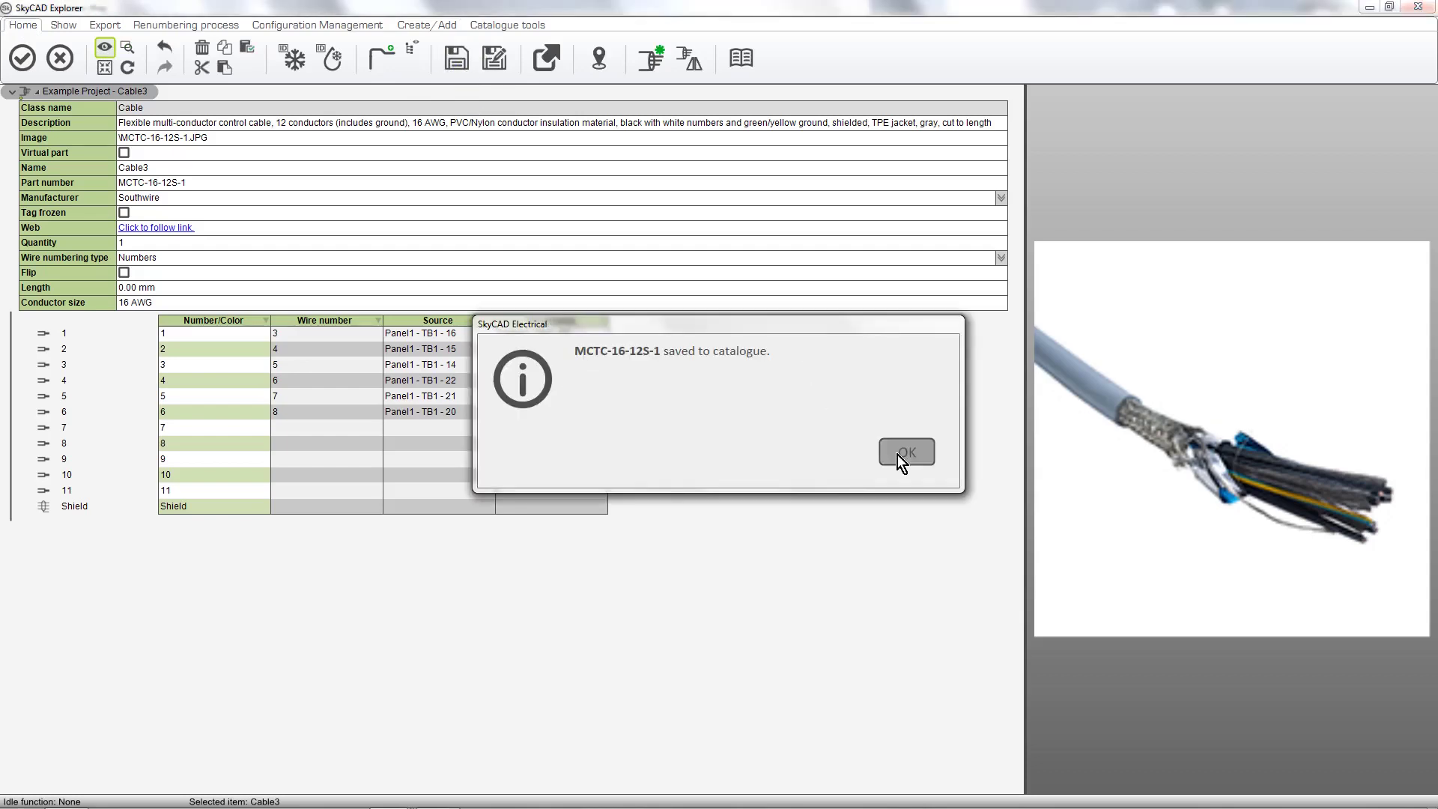
pyautogui.click(908, 453)
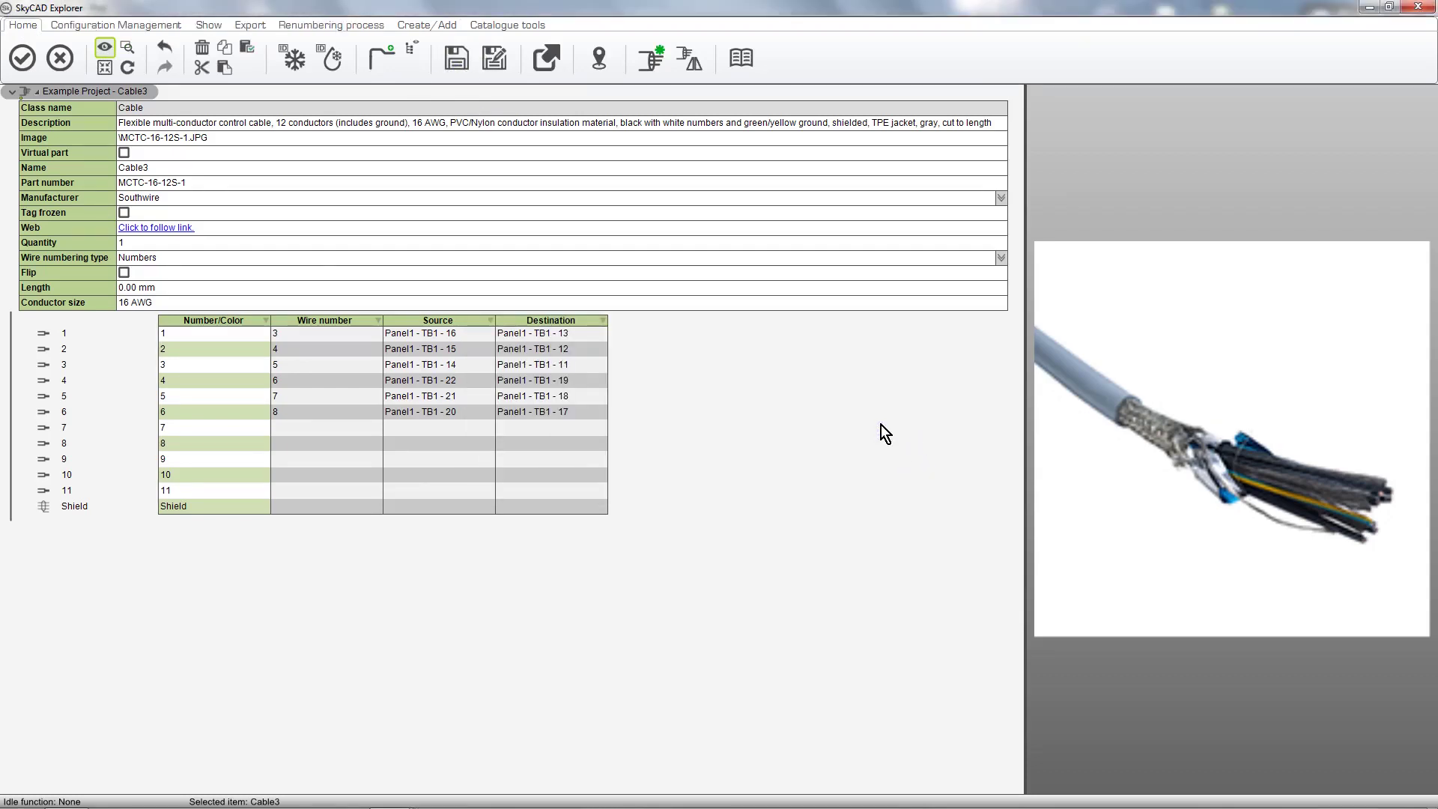
pyautogui.click(1418, 7)
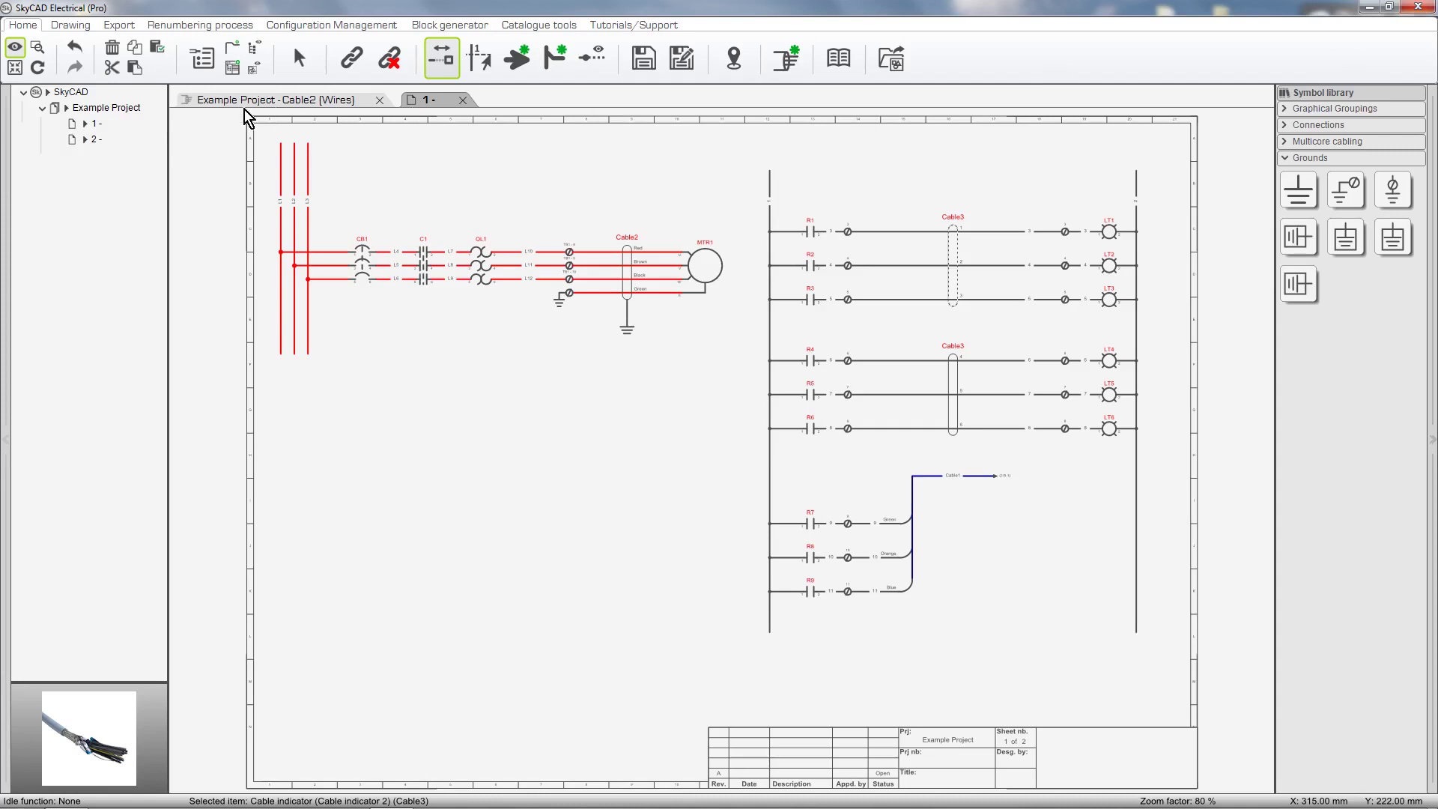
# Select Example Project in the project tree to show its project ribbon
pyautogui.click(140, 110)
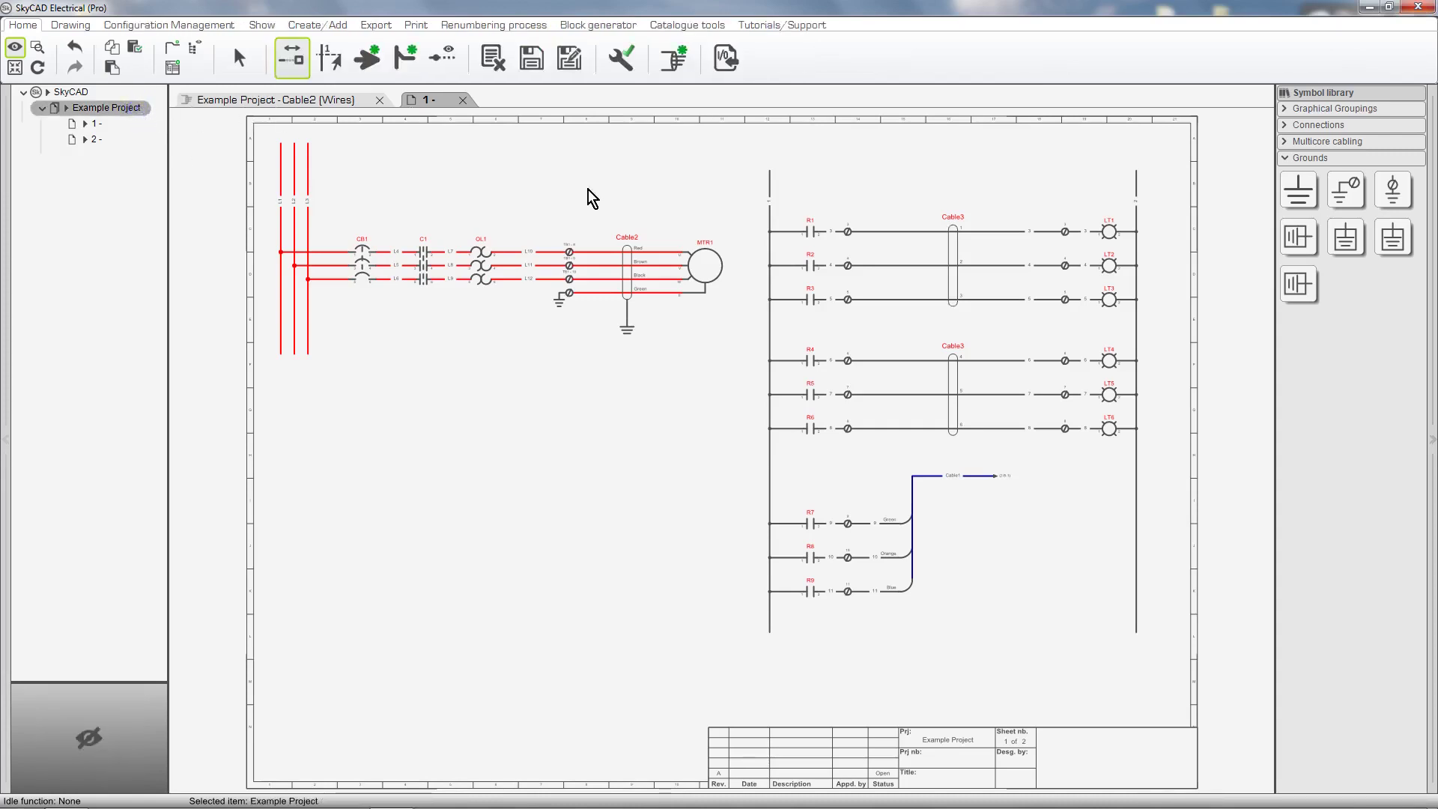